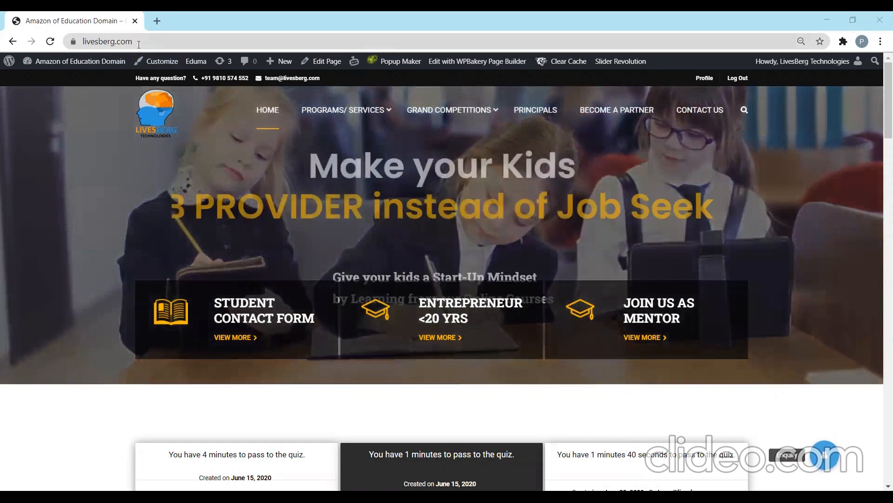
Log out of the current account on livesberg.com and open the registration form for a new account
{"action": "left_click", "coordinate": [139, 44]}
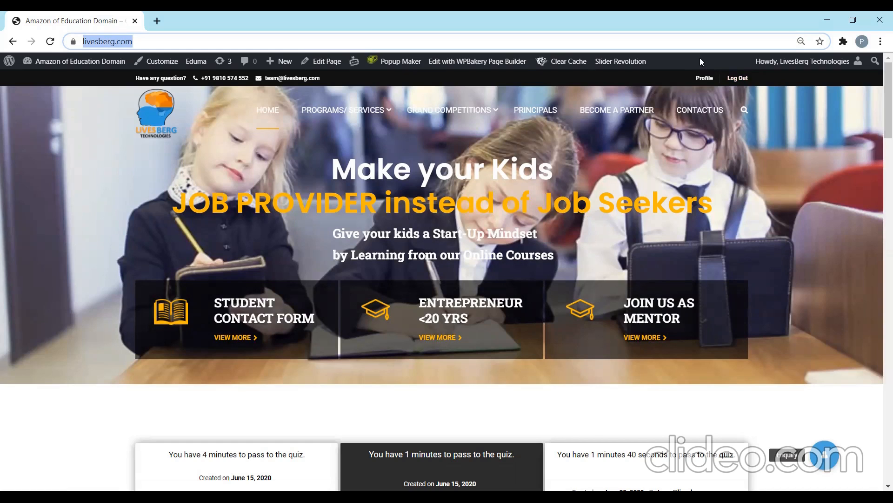
{"action": "left_click", "coordinate": [738, 78]}
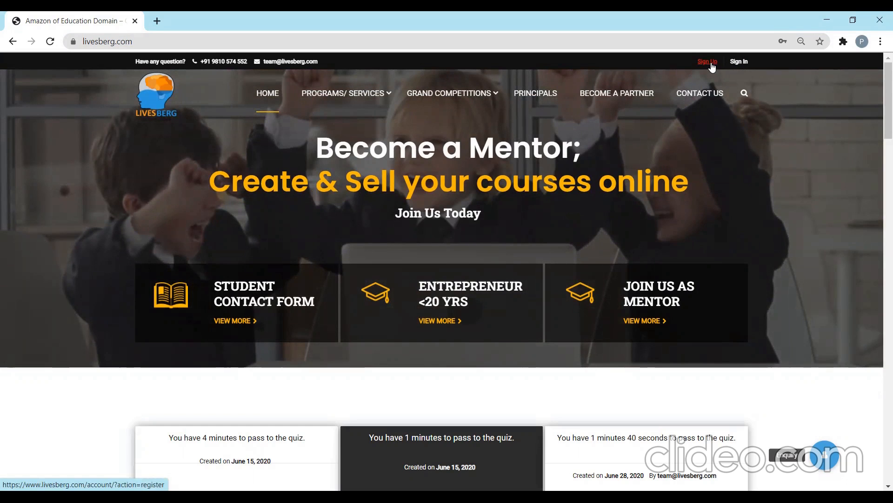
{"action": "left_click", "coordinate": [711, 67]}
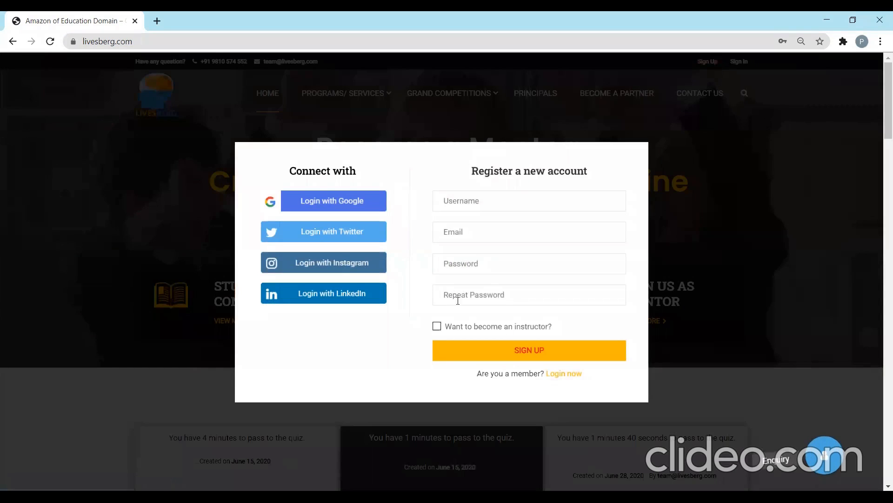
Look over the username field and mark the new account registration as wanting to become an instructor
{"action": "left_click", "coordinate": [491, 201]}
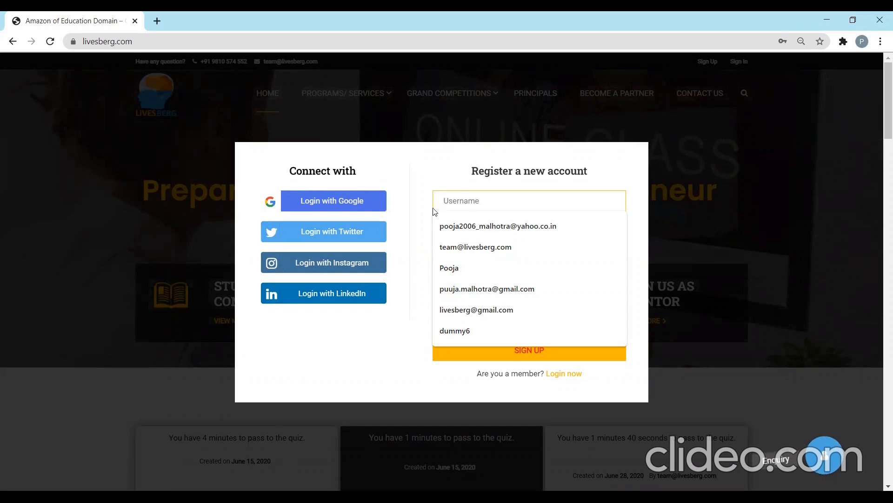
{"action": "left_click", "coordinate": [474, 176]}
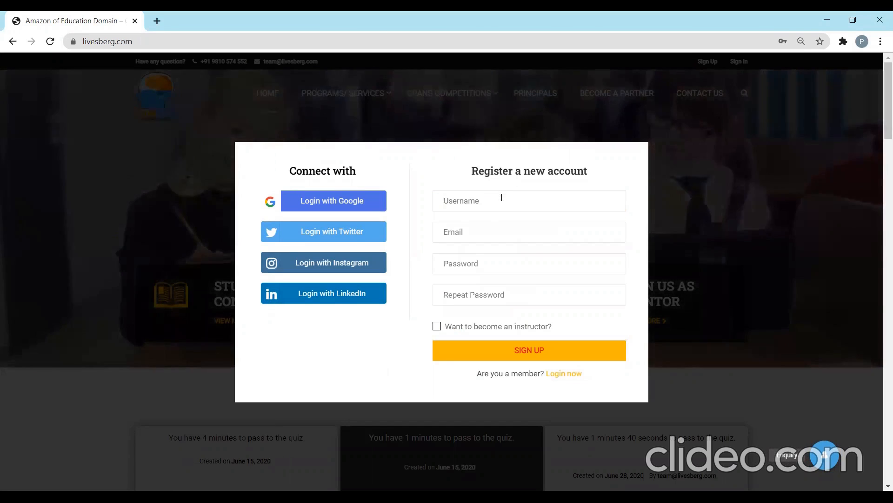
{"action": "left_click", "coordinate": [501, 200]}
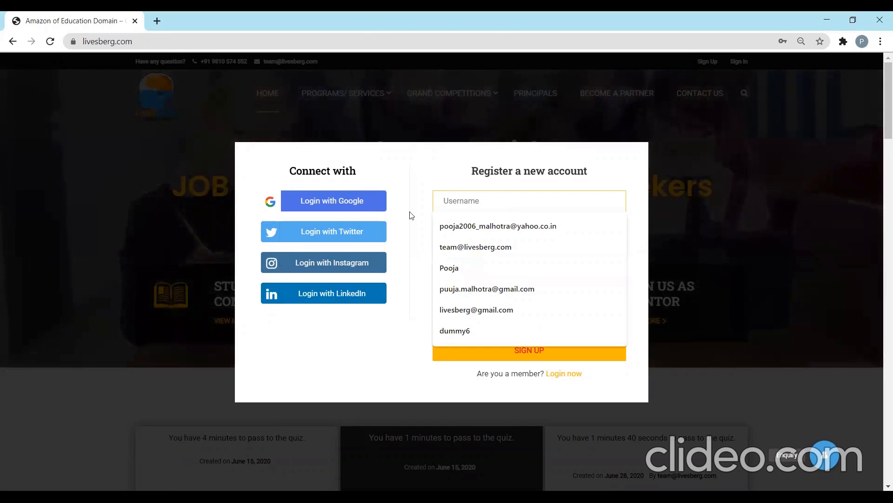
{"action": "left_click", "coordinate": [404, 252]}
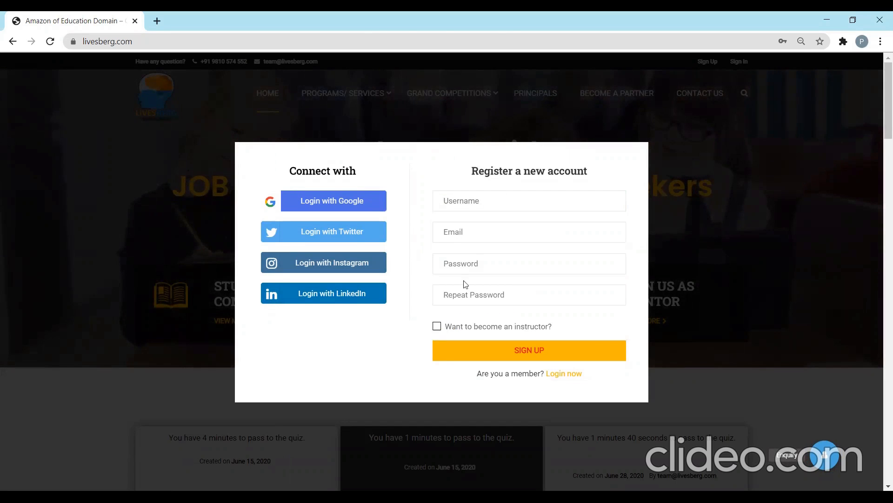
{"action": "left_click", "coordinate": [440, 329]}
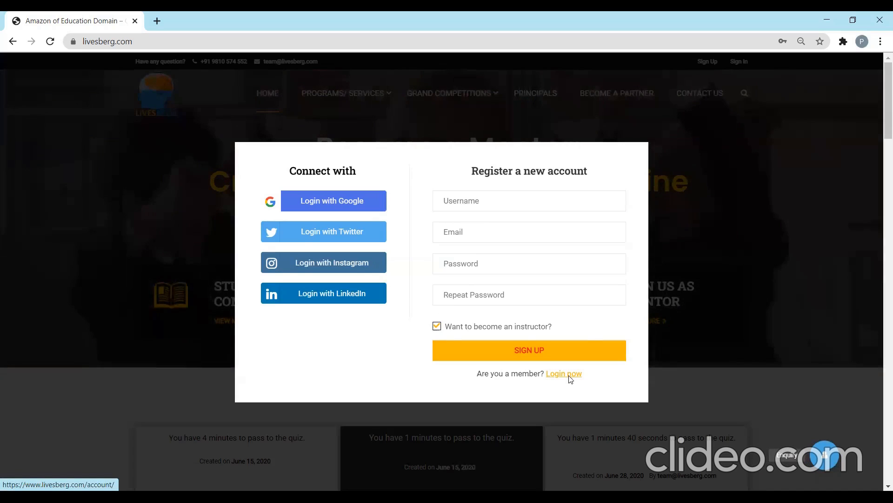
Switch from registration to the site login form and enter the account e-mail as the username
{"action": "left_click", "coordinate": [569, 375]}
{"action": "left_click", "coordinate": [484, 202]}
{"action": "key", "text": "ctrl+a"}
{"action": "type", "text": "tera"}
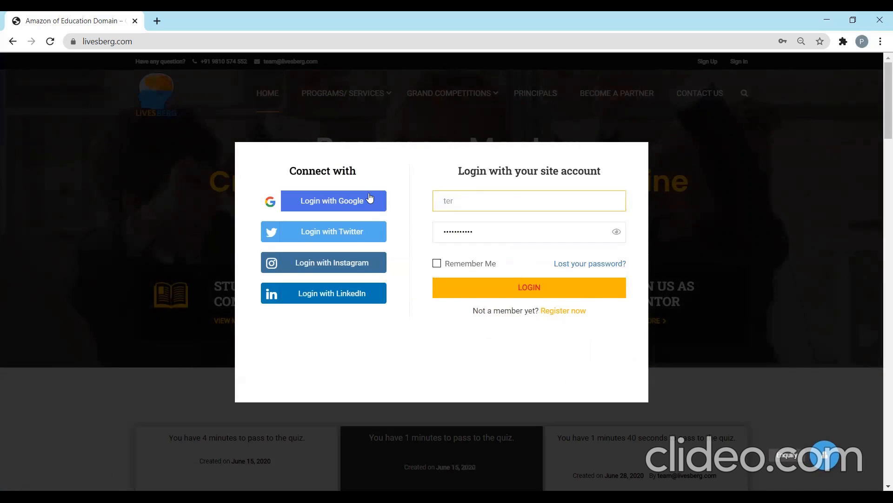
{"action": "key", "text": "BackSpace"}
{"action": "type", "text": "am"}
{"action": "key", "text": "Down"}
{"action": "key", "text": "Return"}
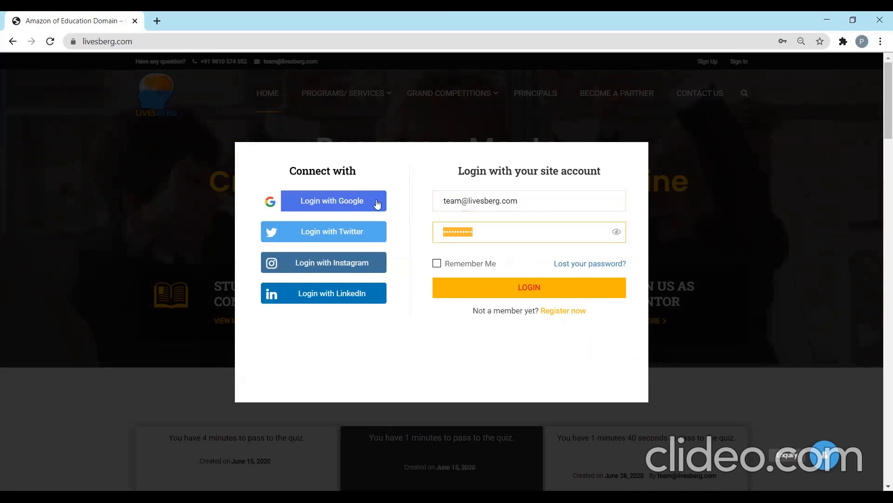
Replace the filled-in password with the account password, enable Remember Me and log in
{"action": "left_click", "coordinate": [490, 228]}
{"action": "left_click_drag", "start_coordinate": [490, 228], "coordinate": [425, 236]}
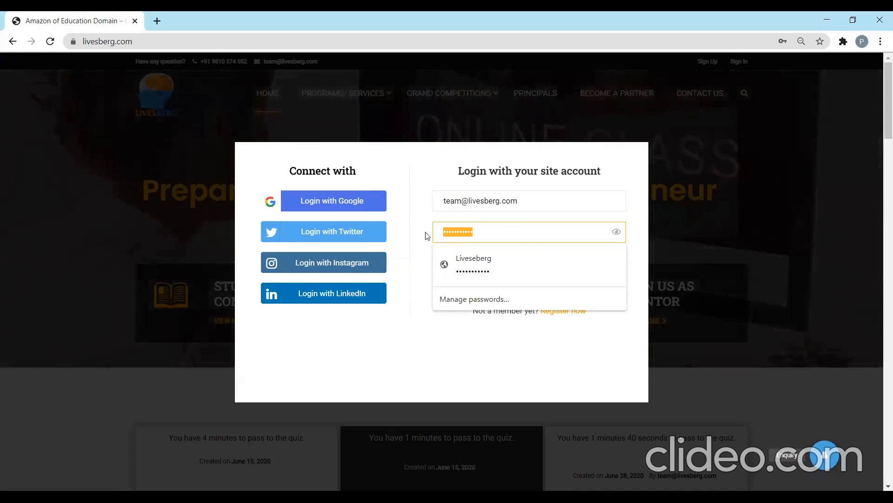
{"action": "type", "text": "••"}
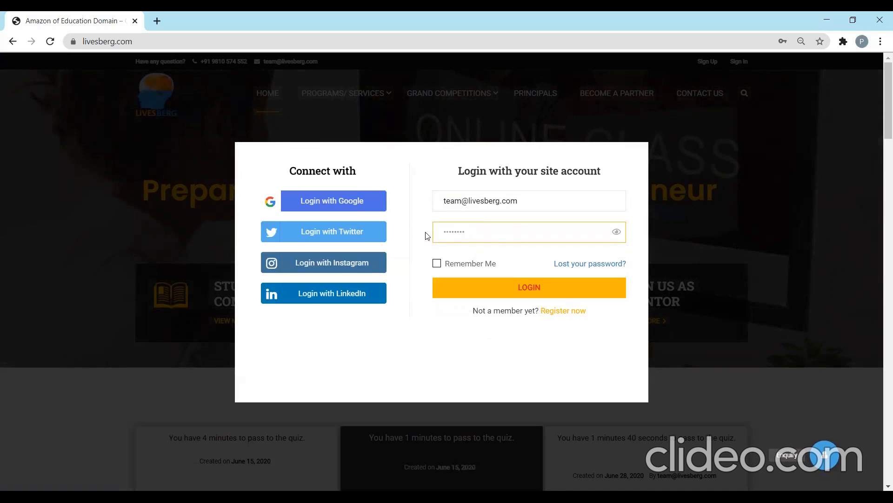
{"action": "type", "text": "••••••••••••••"}
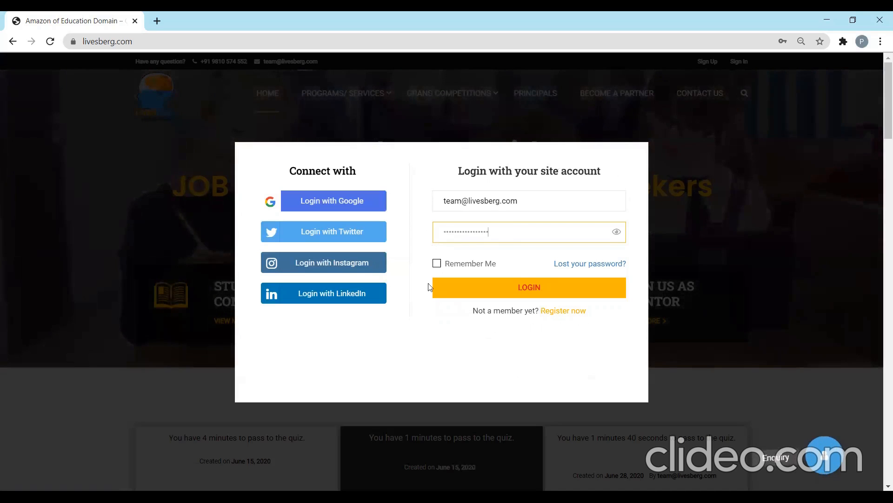
{"action": "left_click", "coordinate": [436, 263]}
{"action": "left_click", "coordinate": [463, 289]}
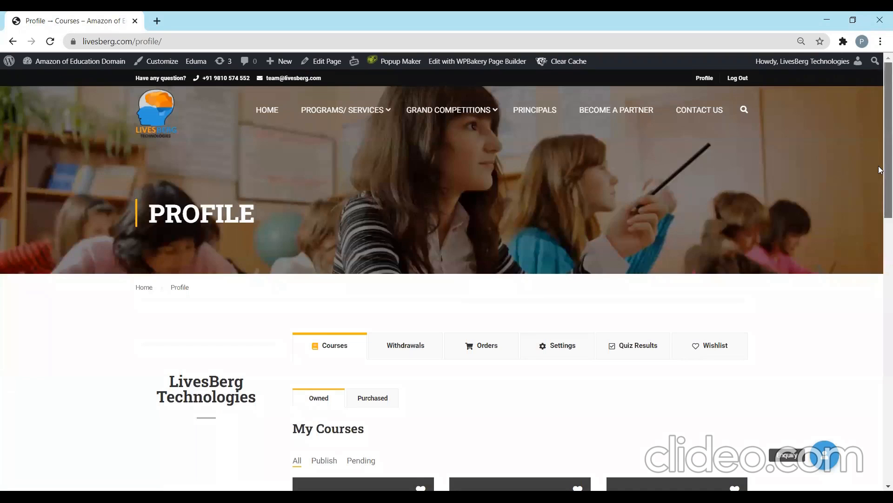
Review the Courses, Withdrawals and Orders sections of the account profile
{"action": "scroll", "coordinate": [880, 170], "scroll_direction": "down", "scroll_amount": 6}
{"action": "scroll", "coordinate": [879, 251], "scroll_direction": "up", "scroll_amount": 3}
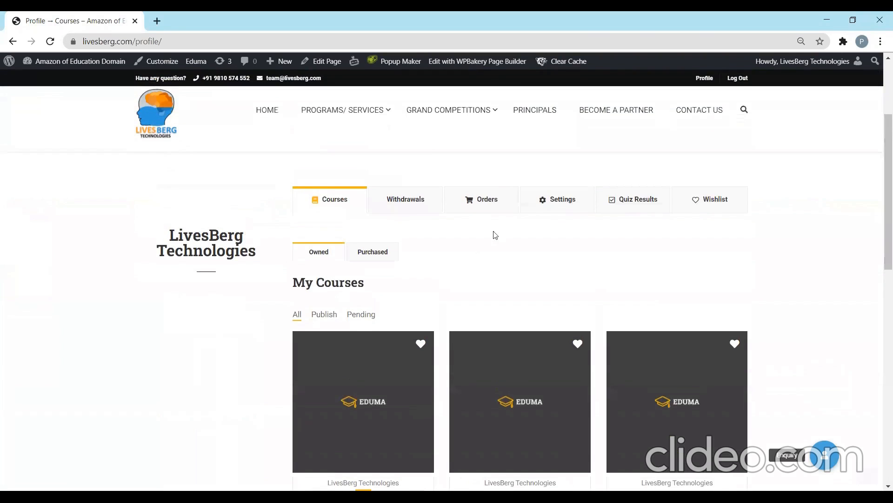
{"action": "left_click", "coordinate": [432, 206]}
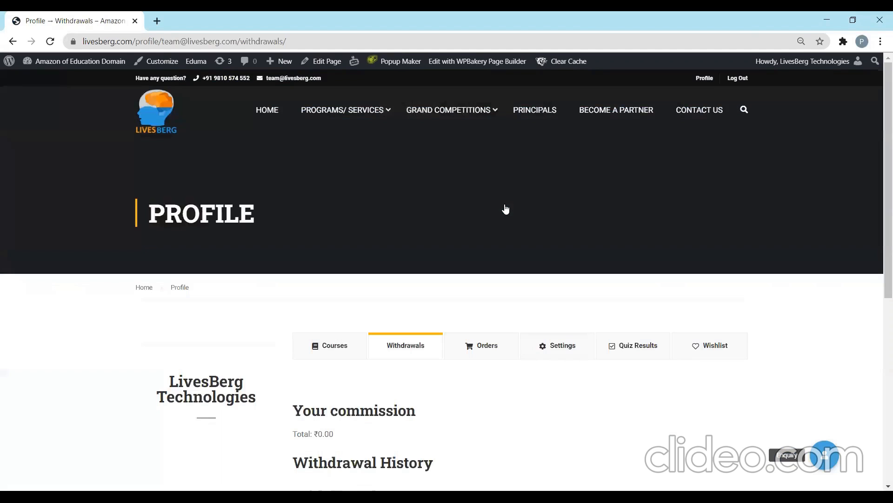
{"action": "scroll", "coordinate": [507, 233], "scroll_direction": "down", "scroll_amount": 3}
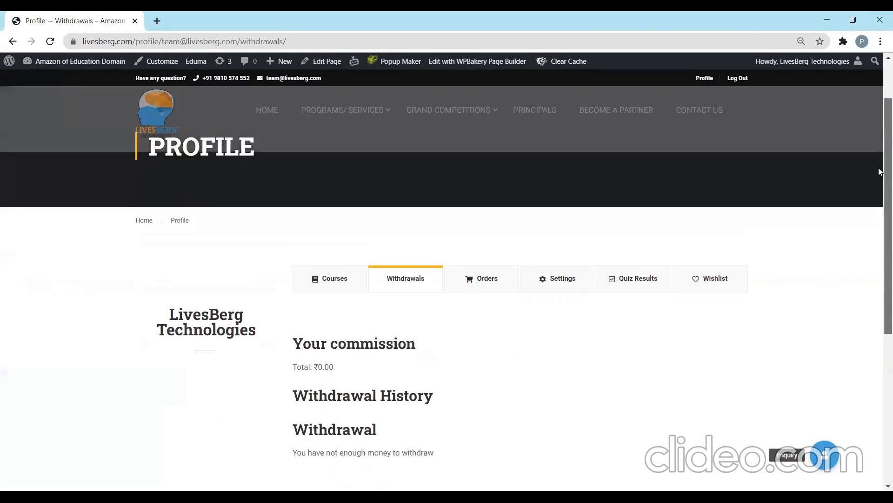
{"action": "left_click", "coordinate": [499, 224]}
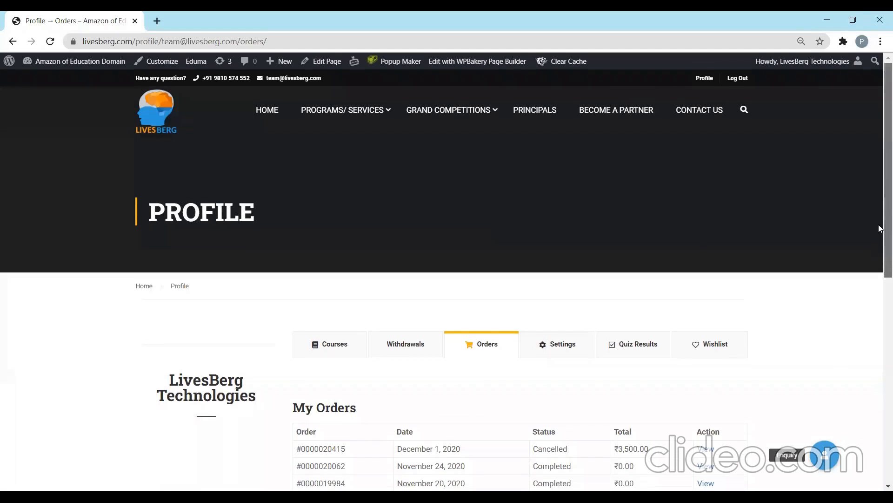
{"action": "scroll", "coordinate": [880, 260], "scroll_direction": "down", "scroll_amount": 3}
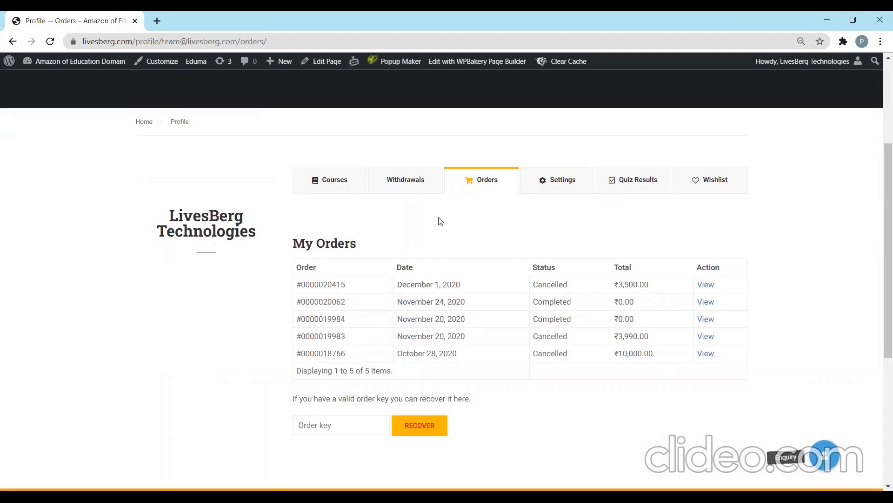
Open the profile's Settings and examine the General section with its biographical info, name and display name fields
{"action": "left_click", "coordinate": [558, 189]}
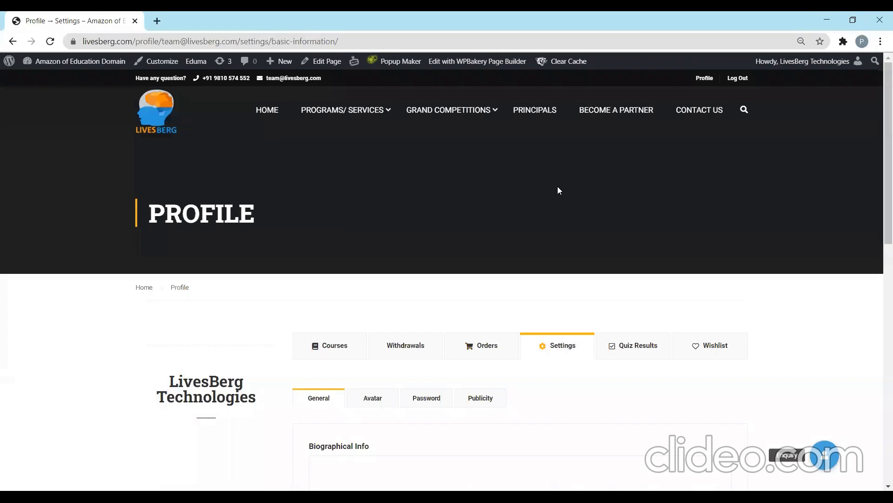
{"action": "scroll", "coordinate": [879, 209], "scroll_direction": "down", "scroll_amount": 5}
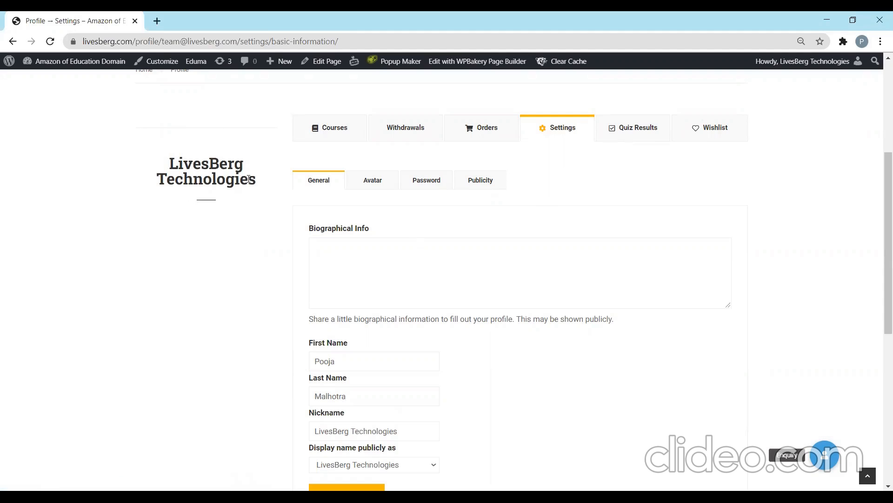
{"action": "left_click_drag", "start_coordinate": [881, 193], "coordinate": [883, 257]}
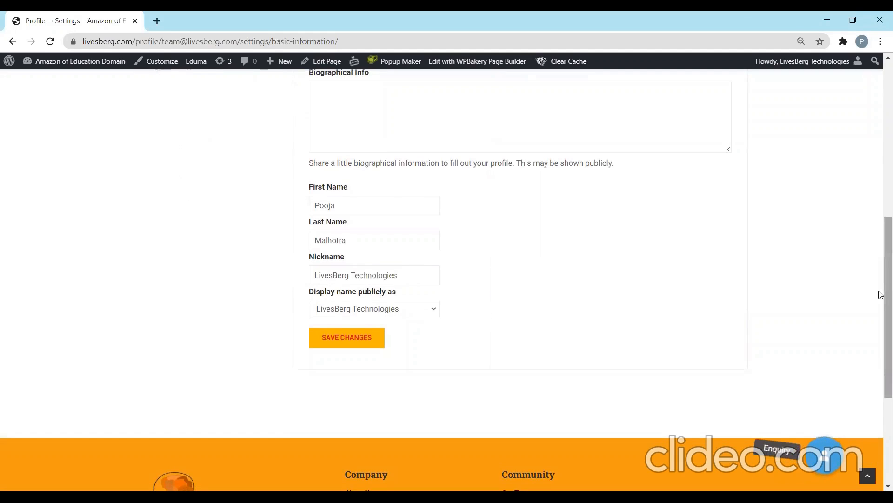
{"action": "left_click_drag", "start_coordinate": [881, 297], "coordinate": [879, 186]}
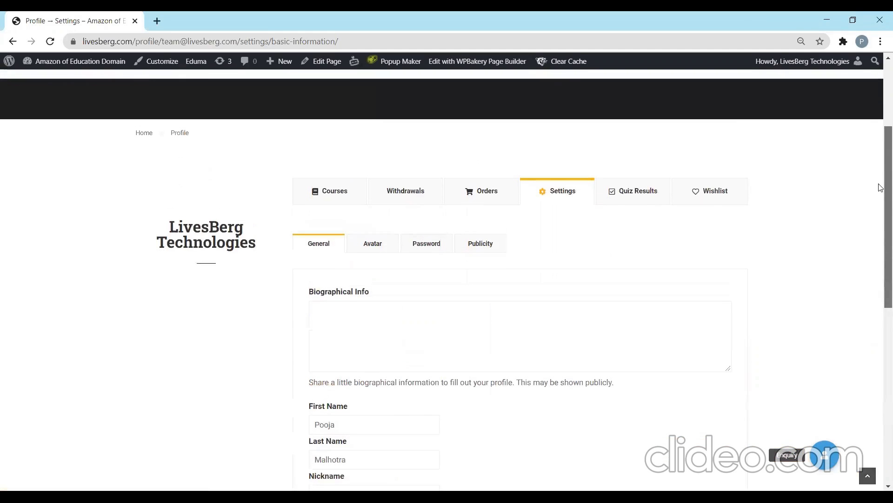
{"action": "left_click_drag", "start_coordinate": [880, 241], "coordinate": [881, 181]}
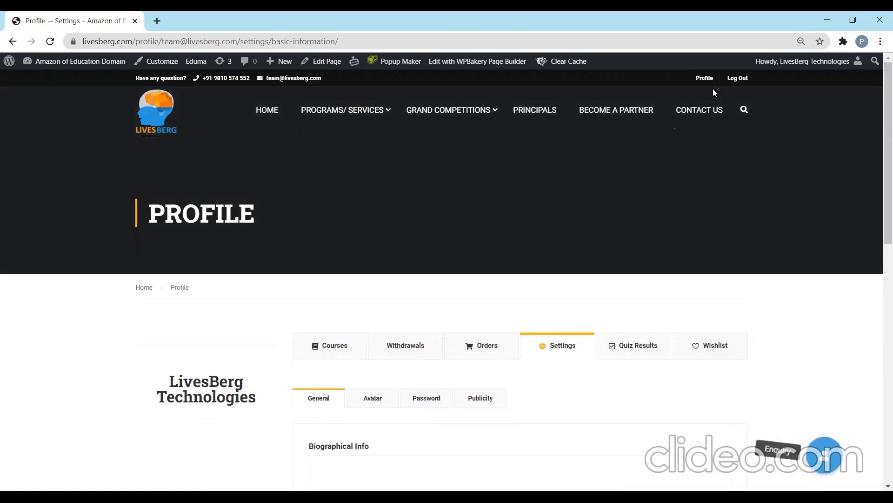
Log out of this account and sign in with the saved instructor account credentials
{"action": "left_click", "coordinate": [738, 79]}
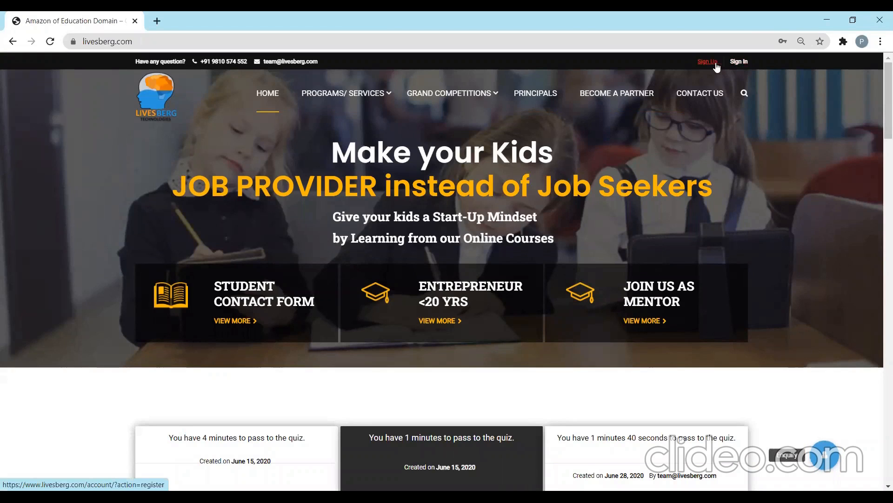
{"action": "left_click", "coordinate": [739, 62]}
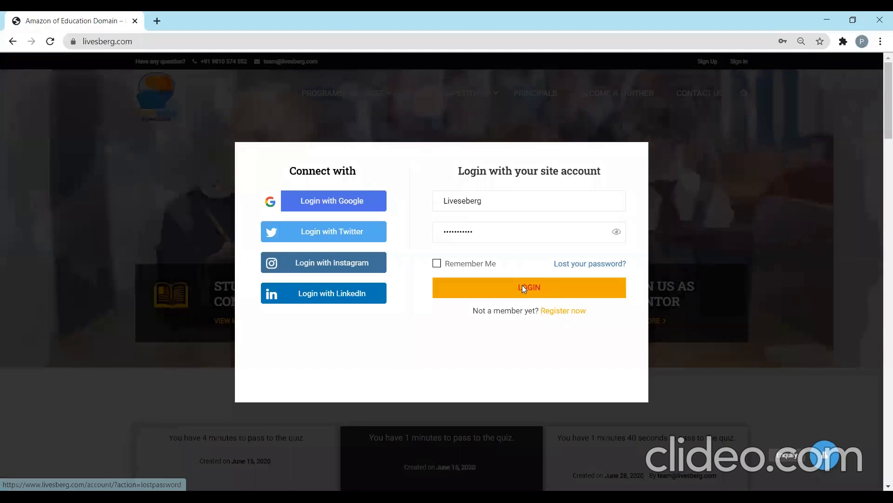
{"action": "left_click", "coordinate": [522, 286]}
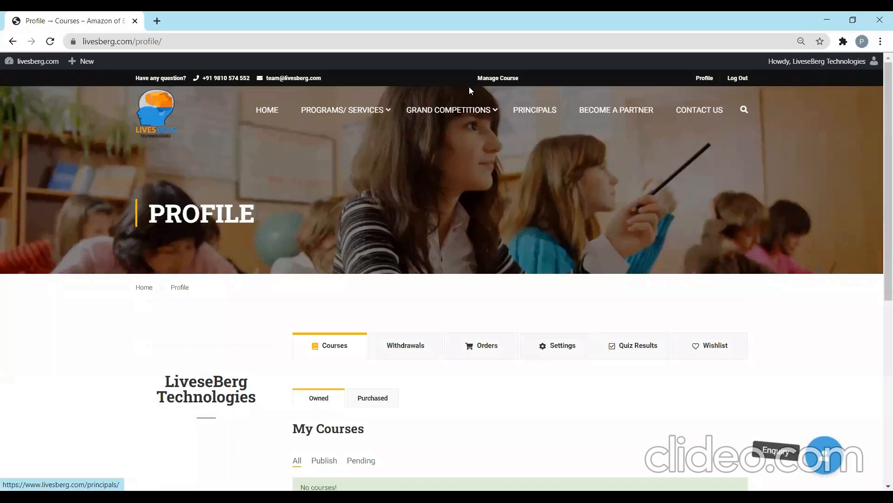
Open course management for the instructor account and create a new course
{"action": "left_click", "coordinate": [497, 80]}
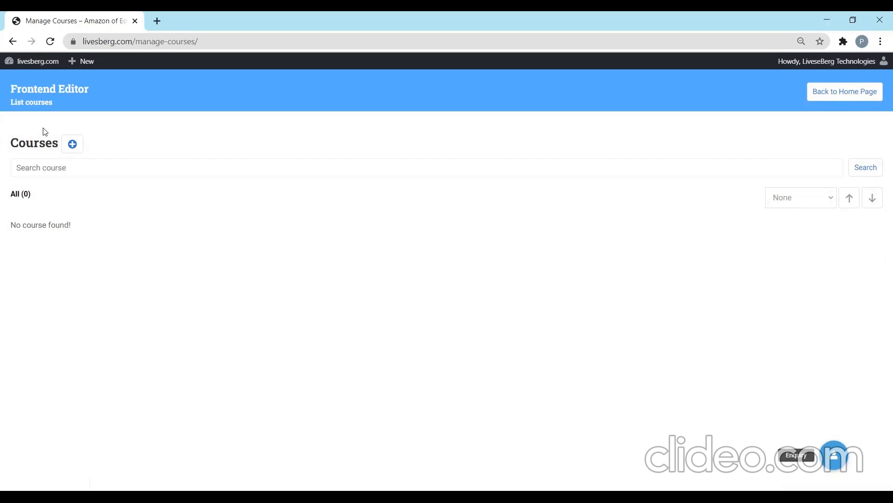
{"action": "left_click", "coordinate": [73, 145]}
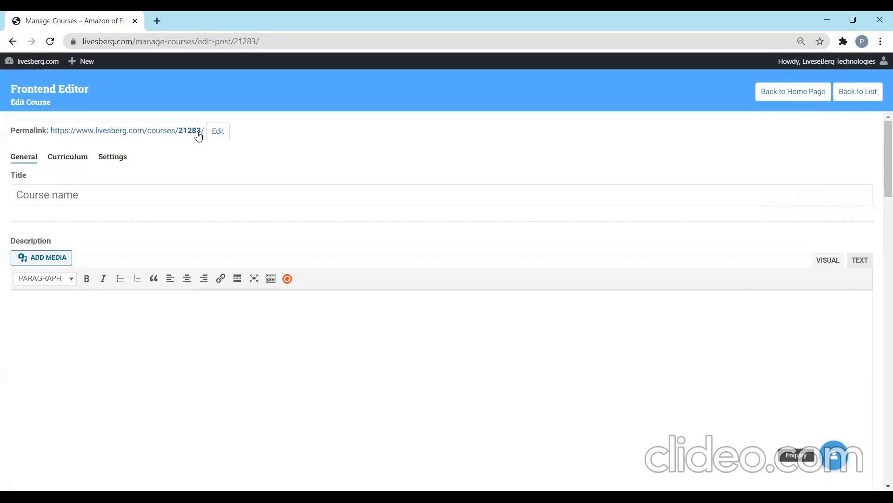
Open the new course's permalink ending for editing
{"action": "left_click", "coordinate": [223, 136]}
{"action": "key", "text": "ctrl+a"}
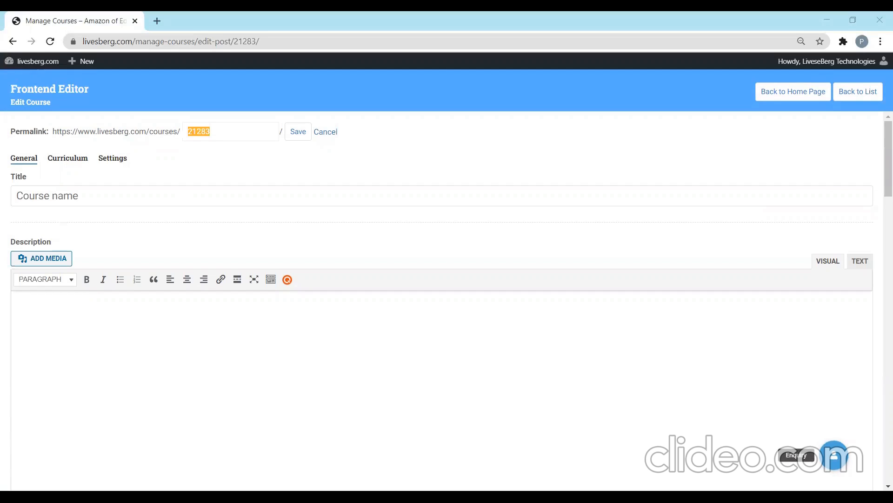
{"action": "left_click", "coordinate": [241, 132]}
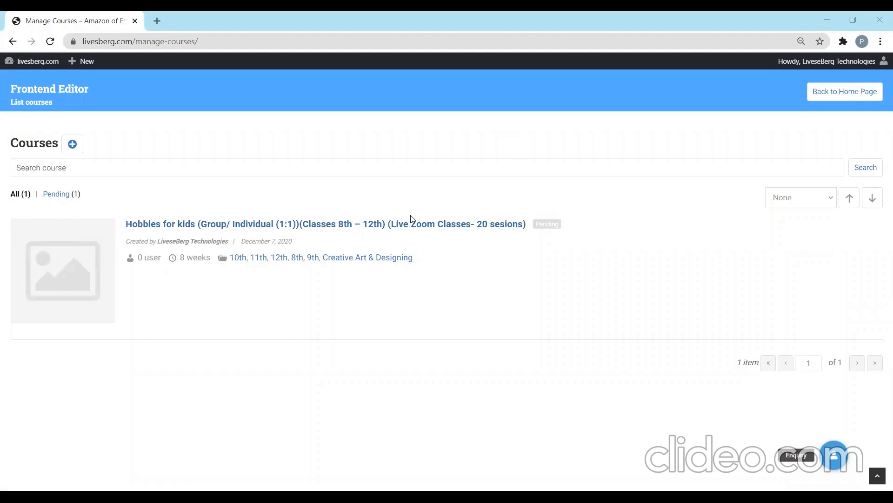
Create another new course from the course list and load its editing page
{"action": "left_click", "coordinate": [73, 143]}
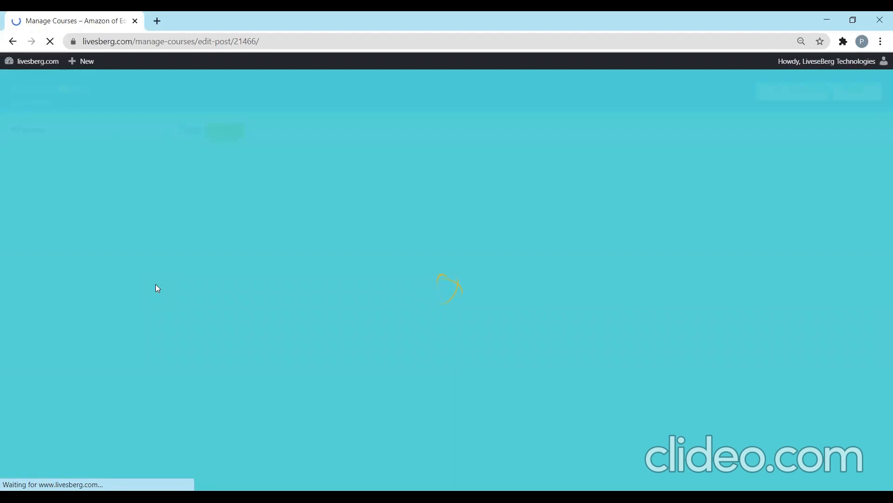
{"action": "right_click", "coordinate": [12, 42]}
{"action": "left_click", "coordinate": [112, 285]}
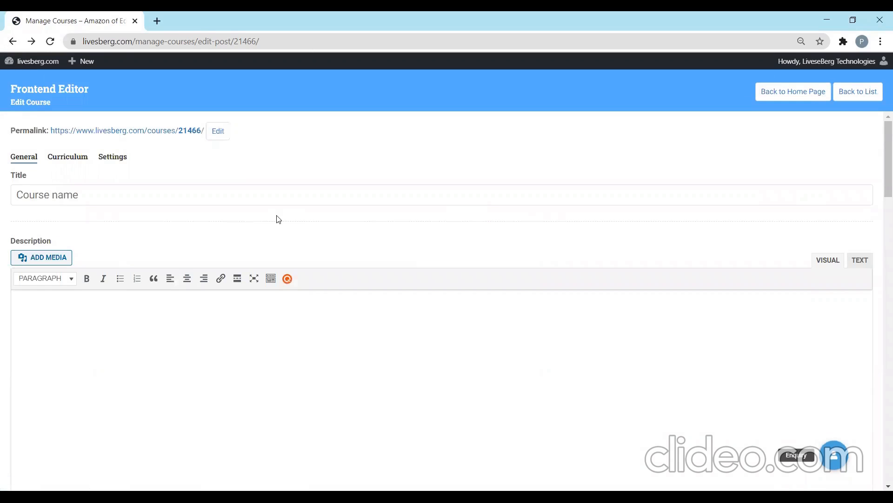
Return to the course list and open the pending "Hobbies for kids" course for editing
{"action": "left_click", "coordinate": [858, 95]}
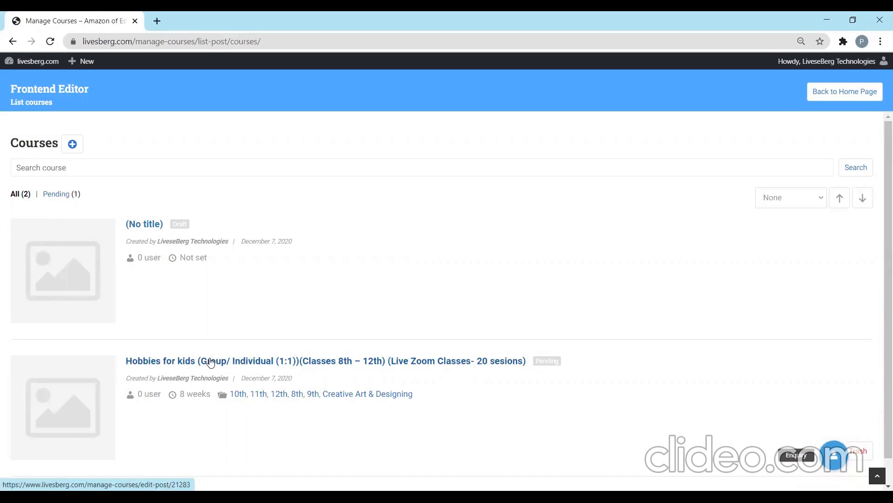
{"action": "left_click_drag", "start_coordinate": [528, 362], "coordinate": [128, 361]}
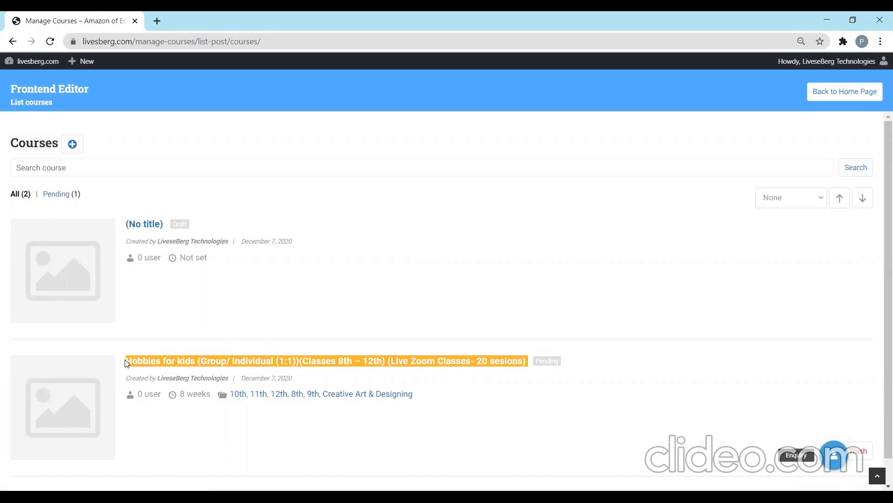
{"action": "left_click", "coordinate": [148, 363]}
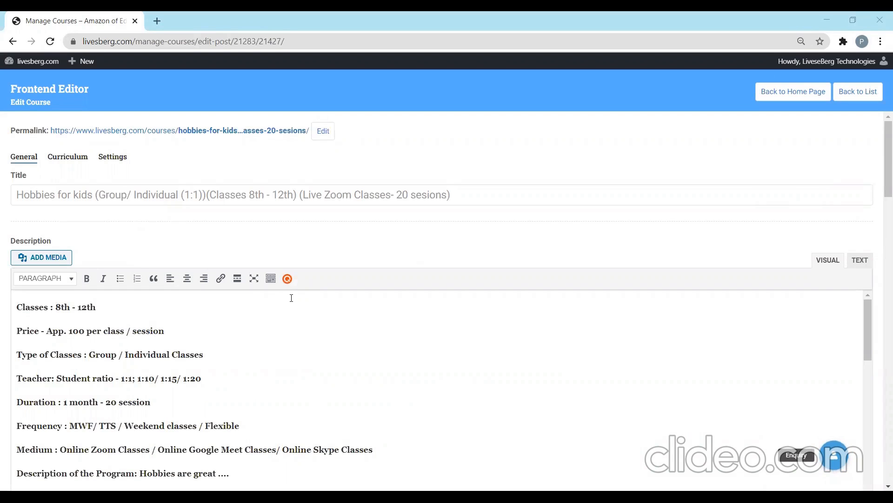
Select and copy the entire description text of the "Hobbies for kids" course
{"action": "left_click", "coordinate": [56, 306]}
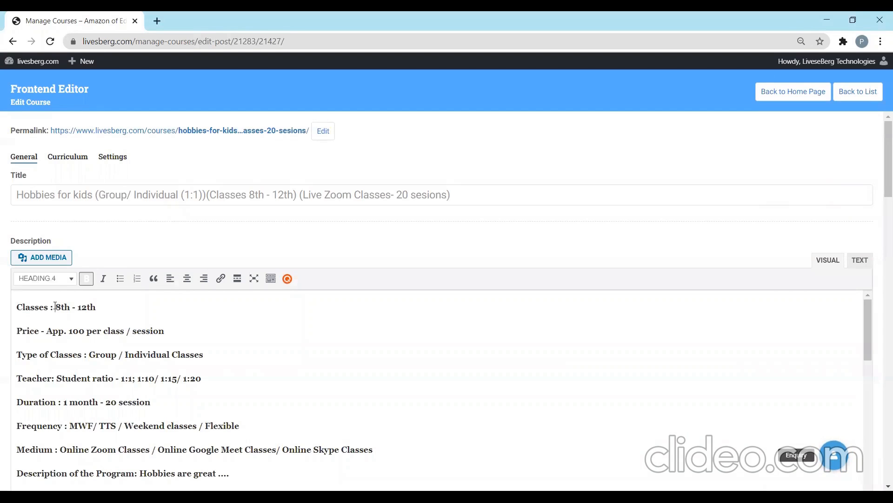
{"action": "key", "text": "ctrl+a"}
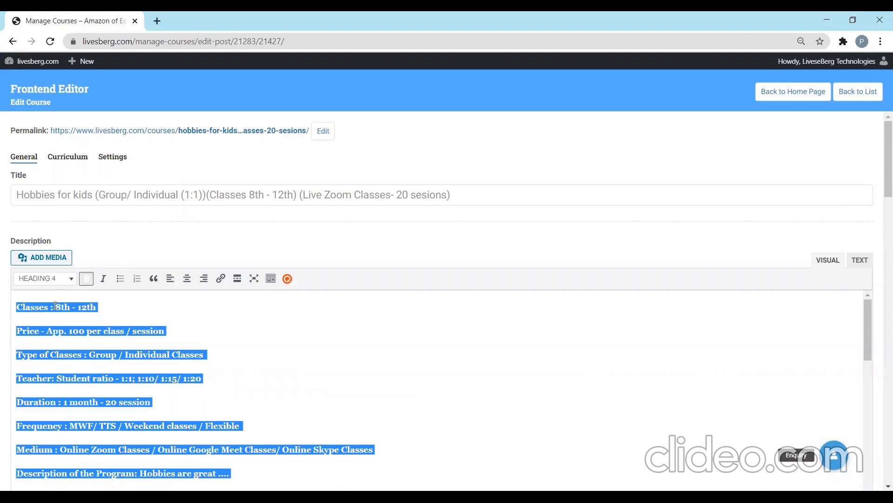
{"action": "key", "text": "alt+Tab"}
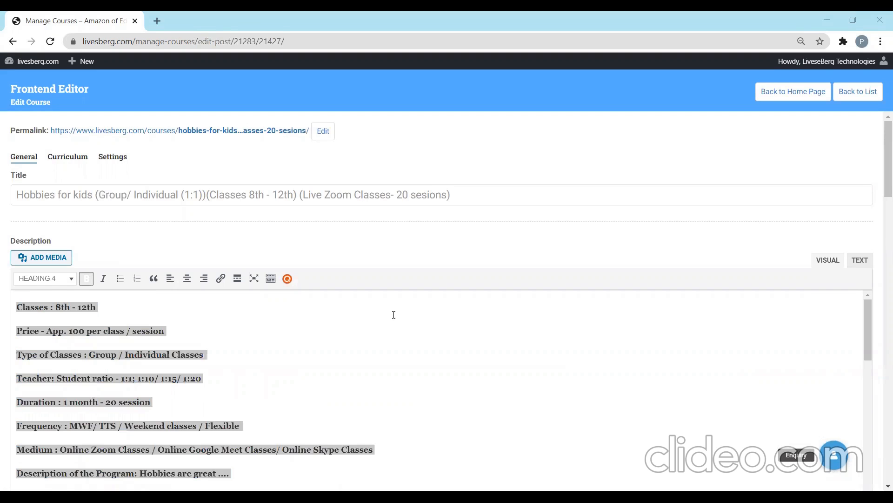
{"action": "key", "text": "alt+Tab"}
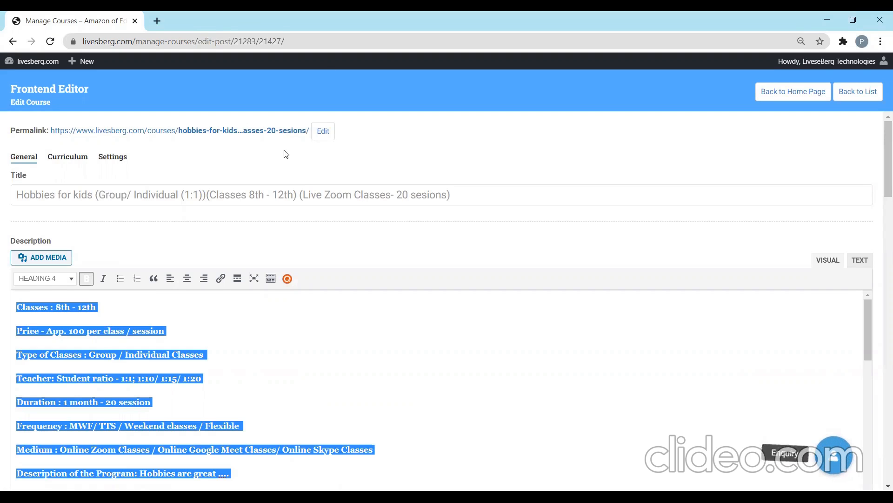
{"action": "key", "text": "alt+Tab"}
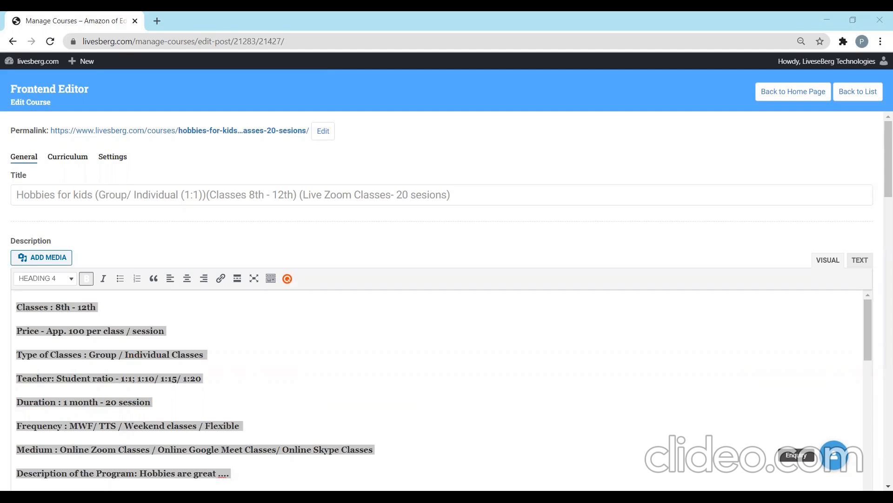
{"action": "key", "text": "alt+Tab"}
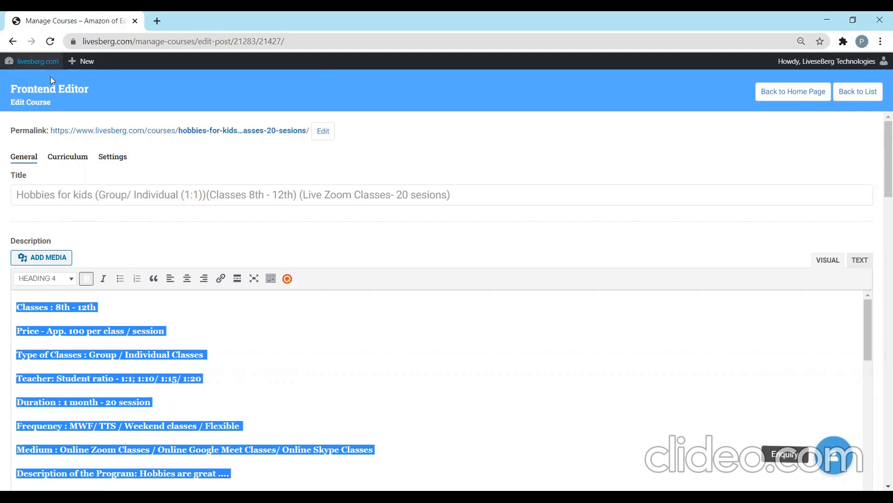
Go back to the course list and open the untitled draft course for editing
{"action": "left_click", "coordinate": [854, 95]}
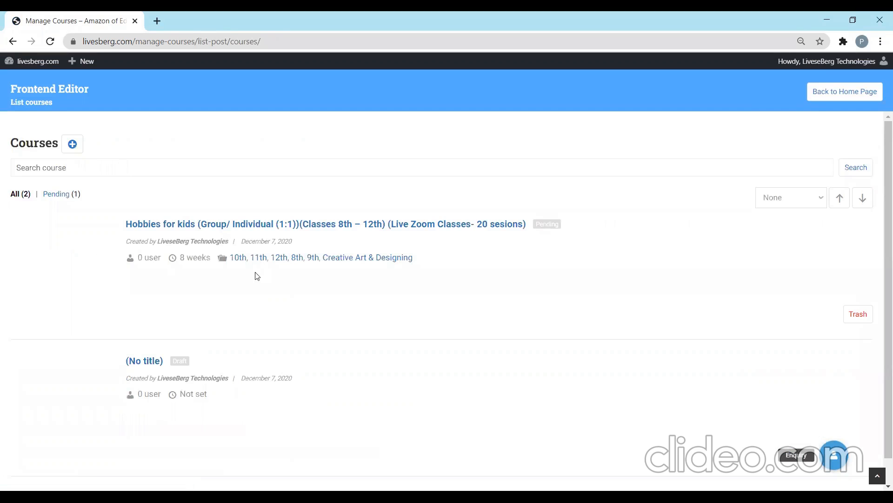
{"action": "left_click", "coordinate": [151, 363]}
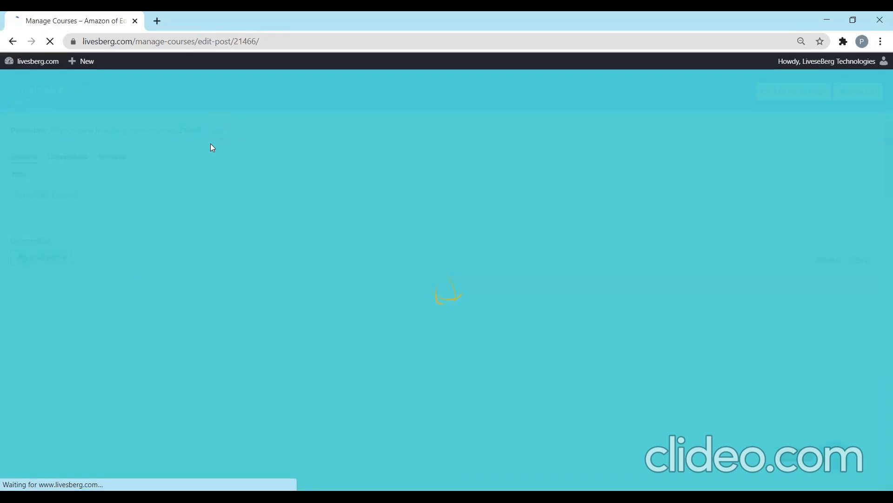
{"action": "key", "text": "ctrl+f"}
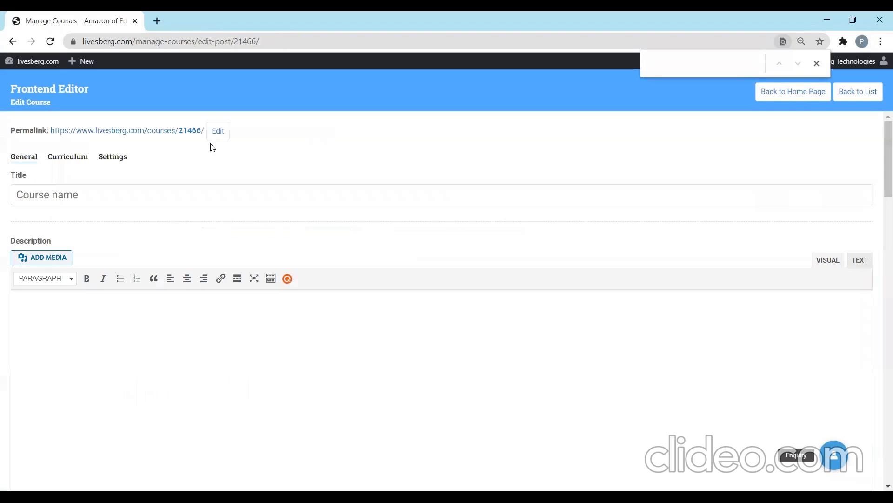
Set the draft course's permalink ending to "school/robotics" and save it
{"action": "left_click", "coordinate": [214, 131]}
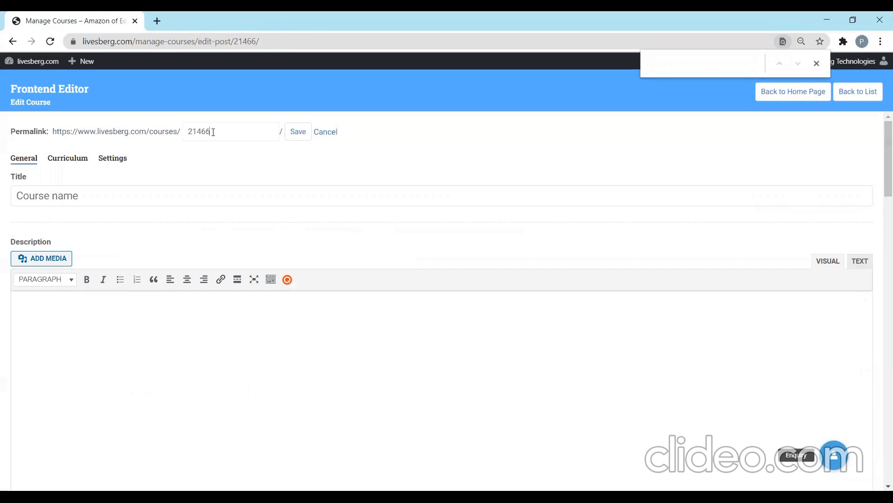
{"action": "left_click_drag", "start_coordinate": [222, 130], "coordinate": [166, 132]}
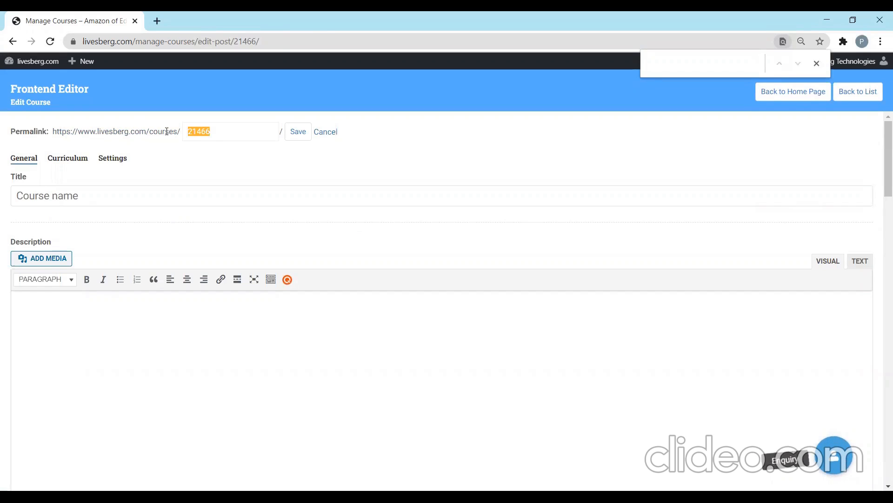
{"action": "type", "text": "school"}
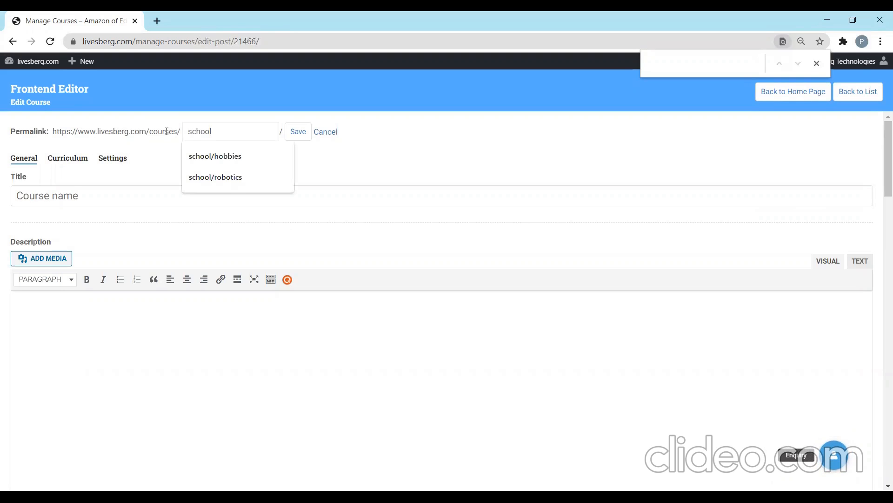
{"action": "type", "text": "/robo"}
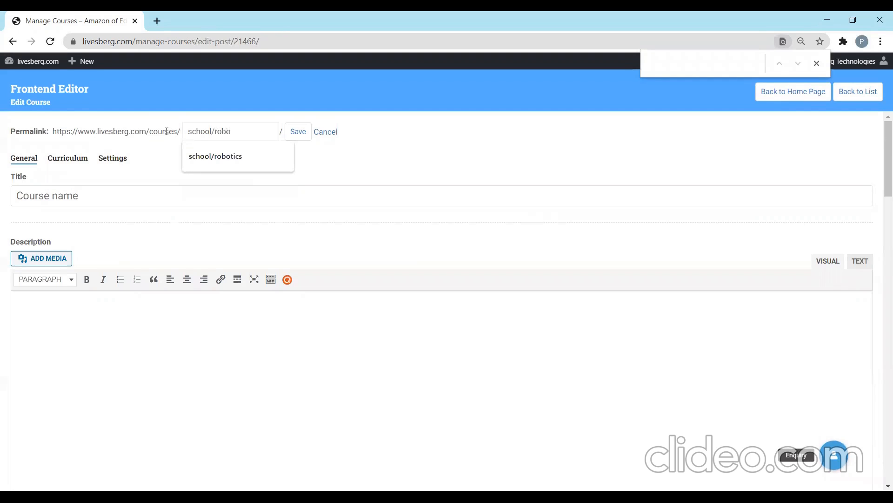
{"action": "type", "text": "tcs"}
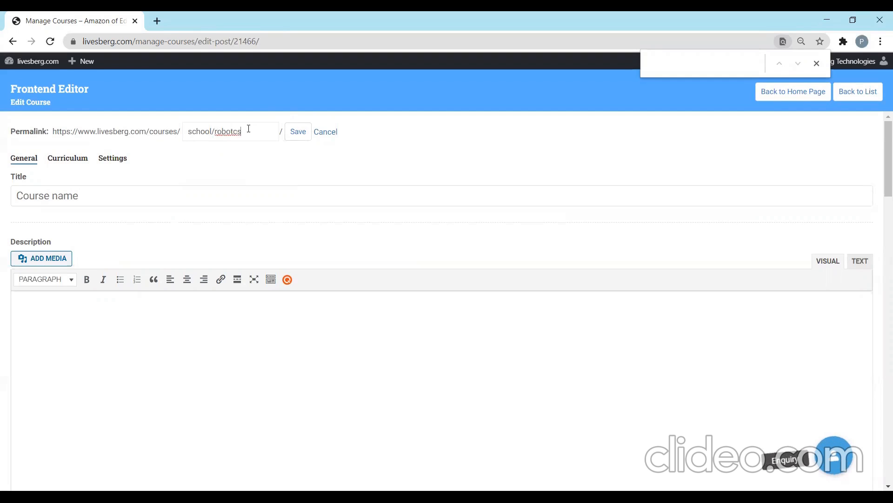
{"action": "key", "text": "BackSpace"}
{"action": "key", "text": "BackSpace"}
{"action": "key", "text": "BackSpace"}
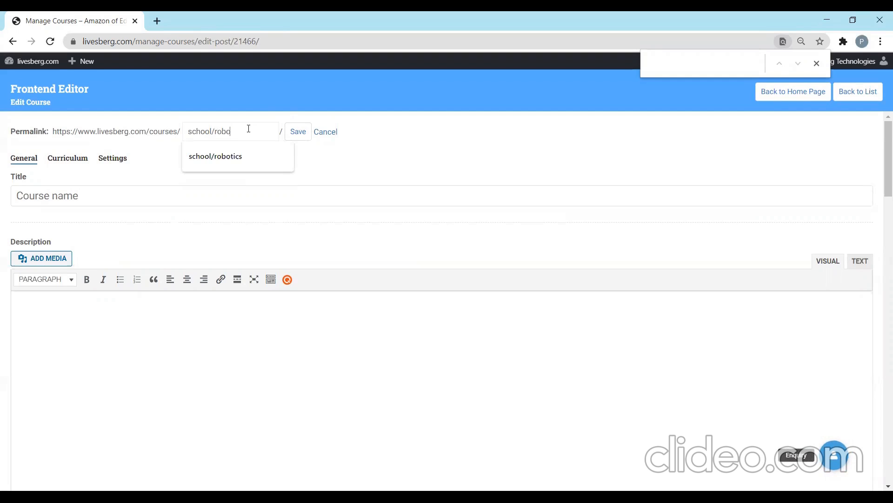
{"action": "type", "text": "tics"}
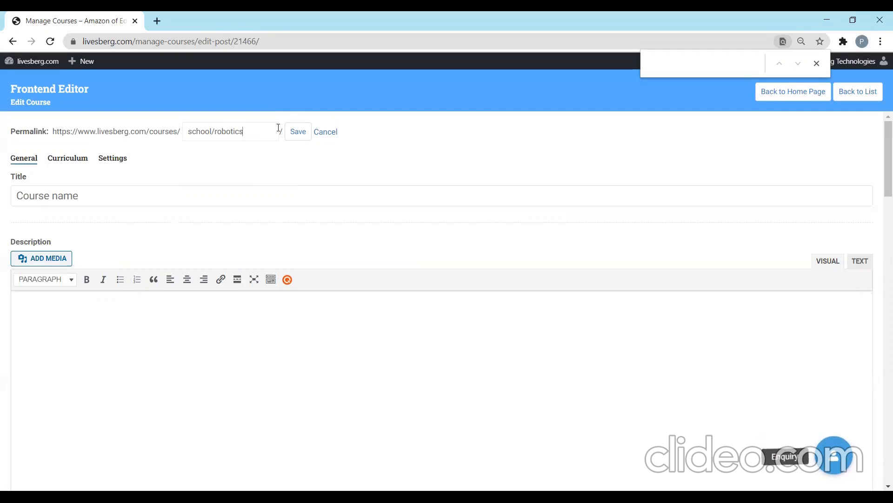
{"action": "left_click", "coordinate": [300, 138]}
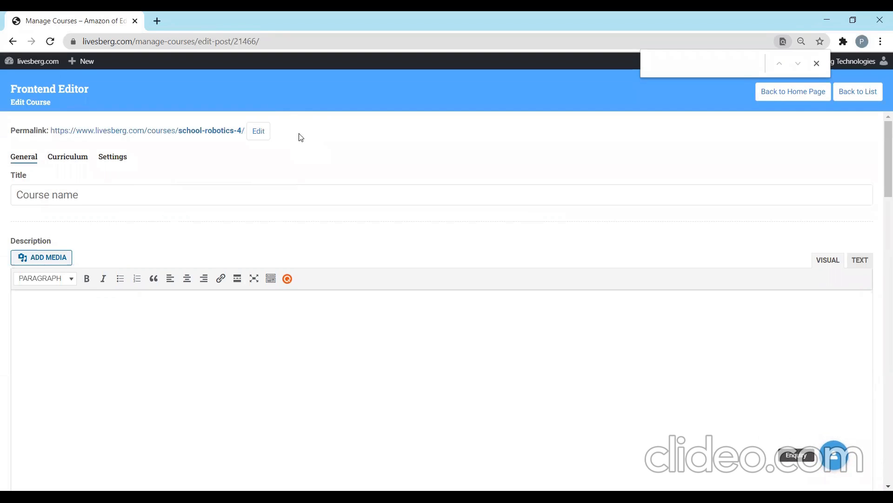
Enter "Lets bot the robots (Individual / Group)" as the course title
{"action": "left_click", "coordinate": [71, 194]}
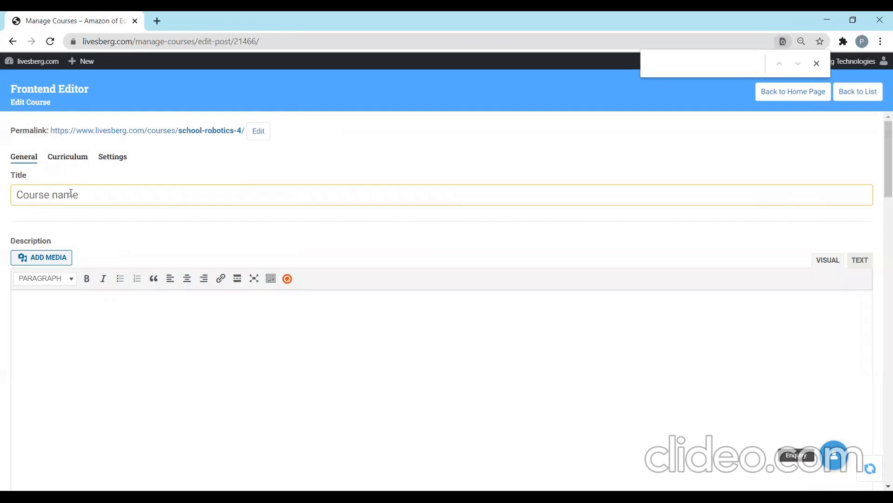
{"action": "type", "text": "Let s bot the robots "}
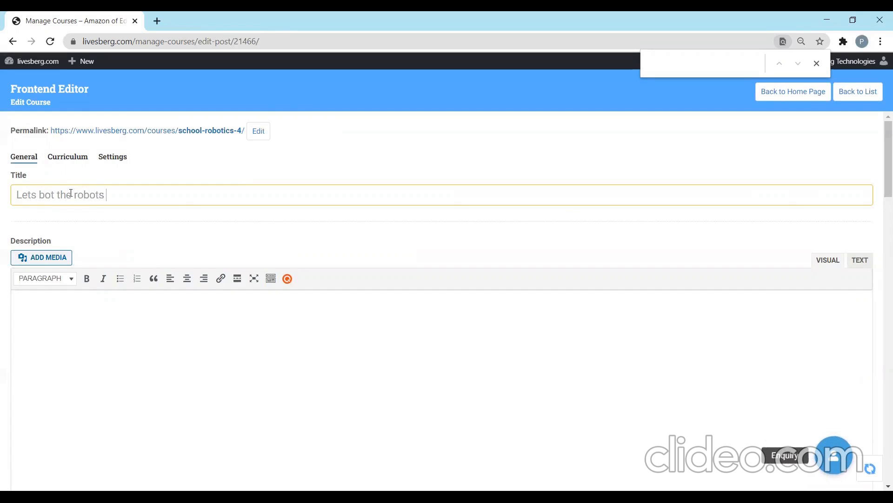
{"action": "type", "text": "(Indi"}
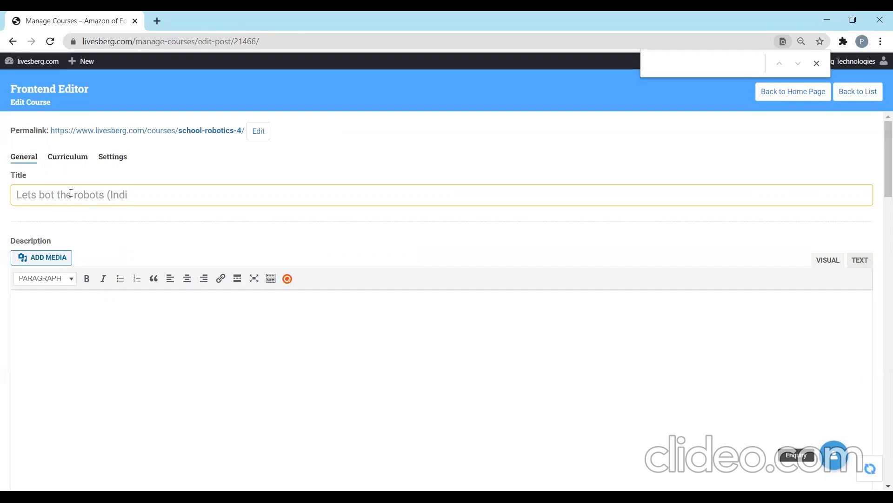
{"action": "type", "text": "vidual / Goupr"}
{"action": "key", "text": "BackSpace"}
{"action": "key", "text": "BackSpace"}
{"action": "key", "text": "BackSpace"}
{"action": "key", "text": "BackSpace"}
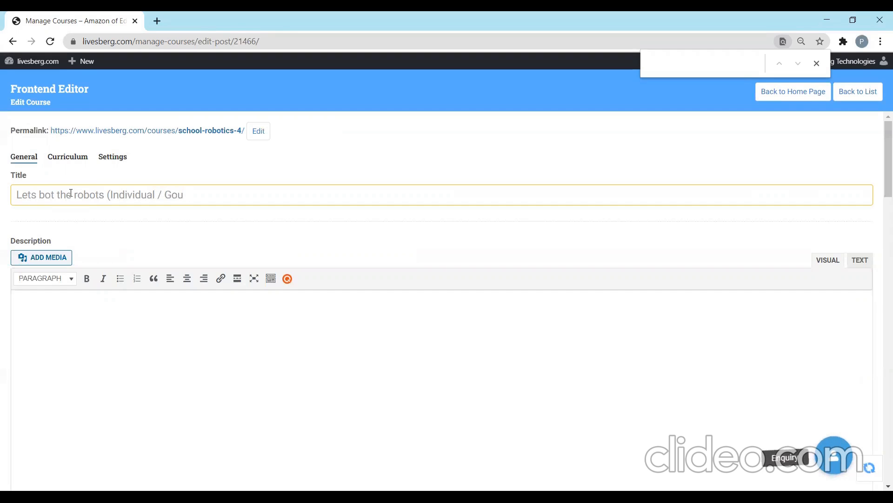
{"action": "type", "text": "roup_"}
{"action": "key", "text": "BackSpace"}
{"action": "type", "text": ")"}
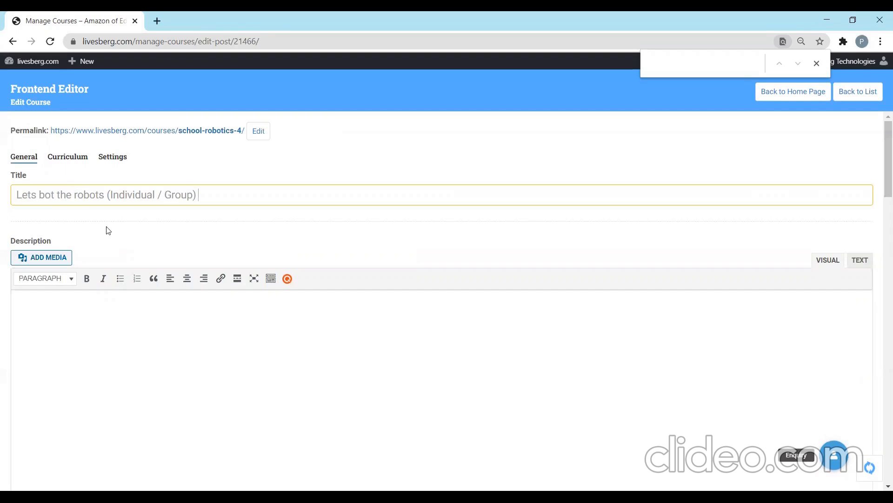
Append "(Classes - 8th -12th) (Live Zoom Sessions / Video Recorded Sessiosn)" to the course title
{"action": "type", "text": " ("}
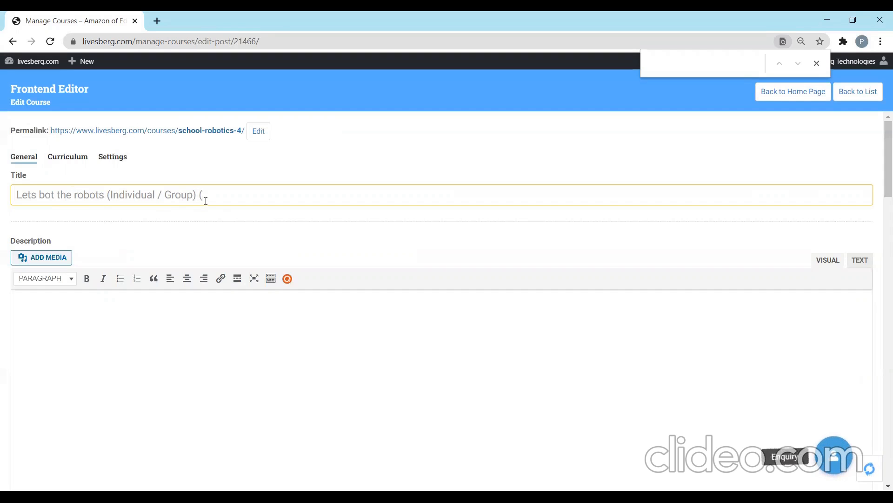
{"action": "type", "text": "Classes"}
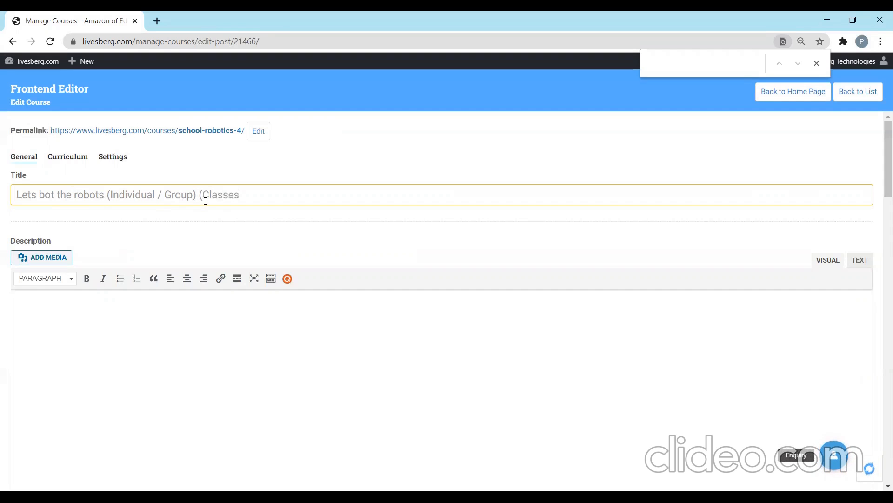
{"action": "type", "text": " - 8th -12th) "}
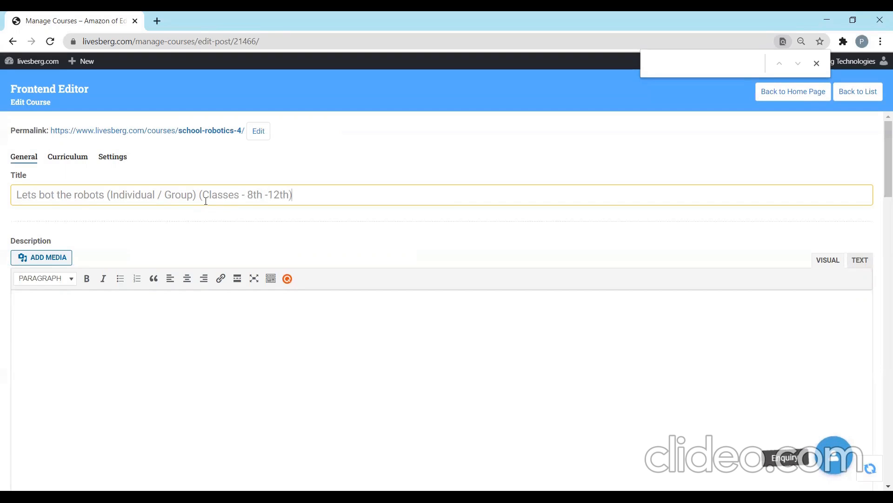
{"action": "type", "text": "(Live Zoom Sess"}
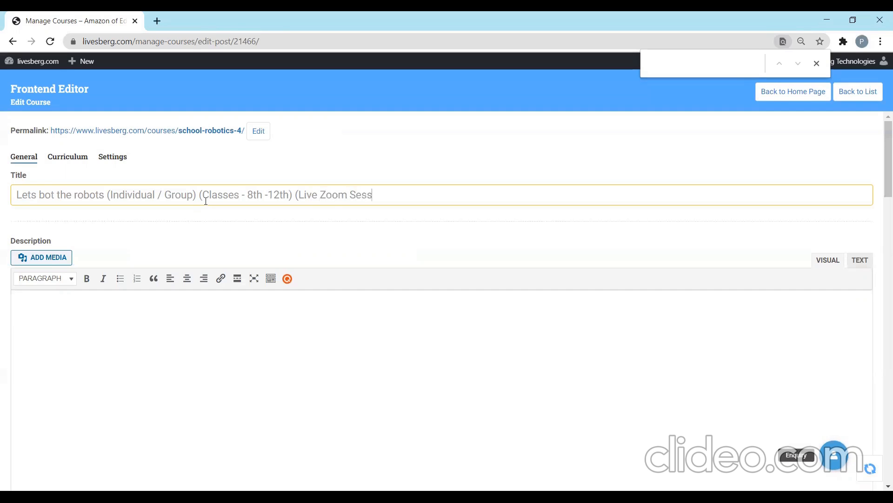
{"action": "type", "text": "ions / V"}
{"action": "key", "text": "BackSpace"}
{"action": "type", "text": "V"}
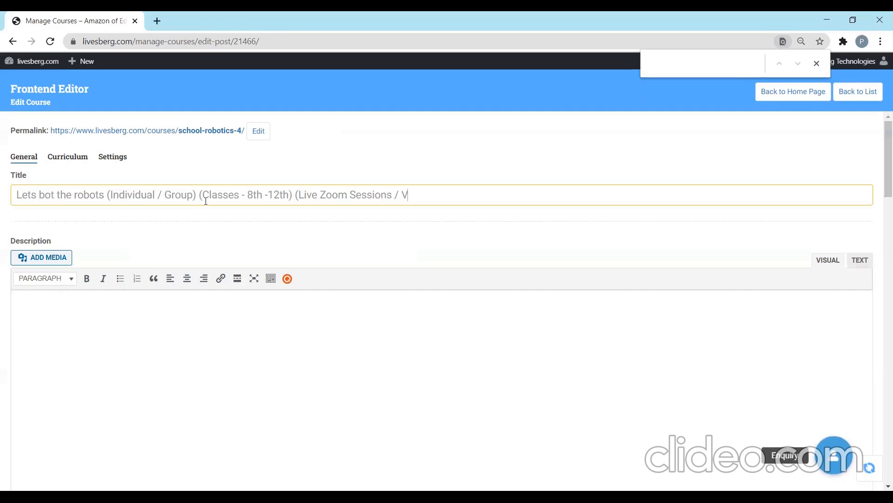
{"action": "type", "text": "ideo Recorded Sessiosn)"}
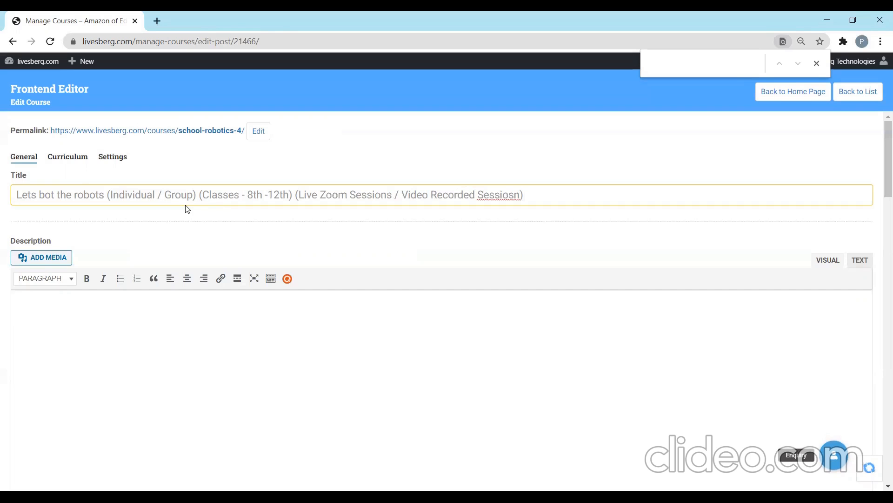
Correct the course title so its first word reads "Let's" and its misspelled last word reads "Session"
{"action": "left_click", "coordinate": [31, 195]}
{"action": "type", "text": "'"}
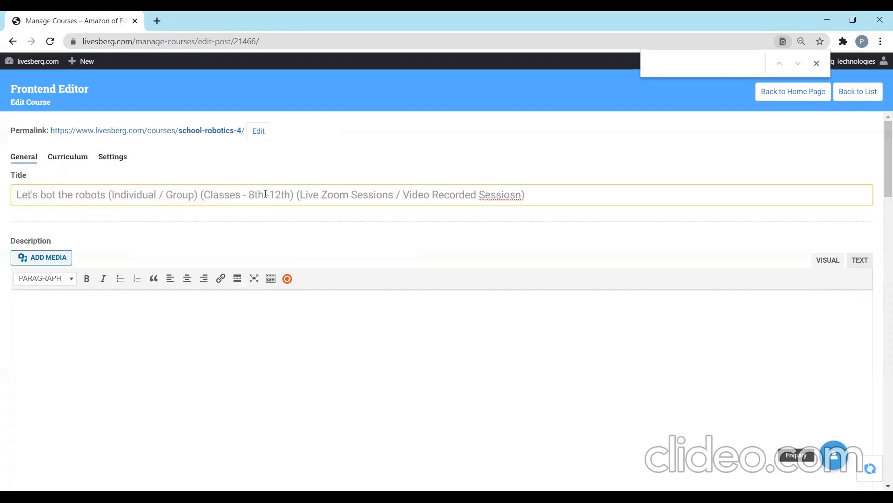
{"action": "left_click_drag", "start_coordinate": [300, 195], "coordinate": [391, 200]}
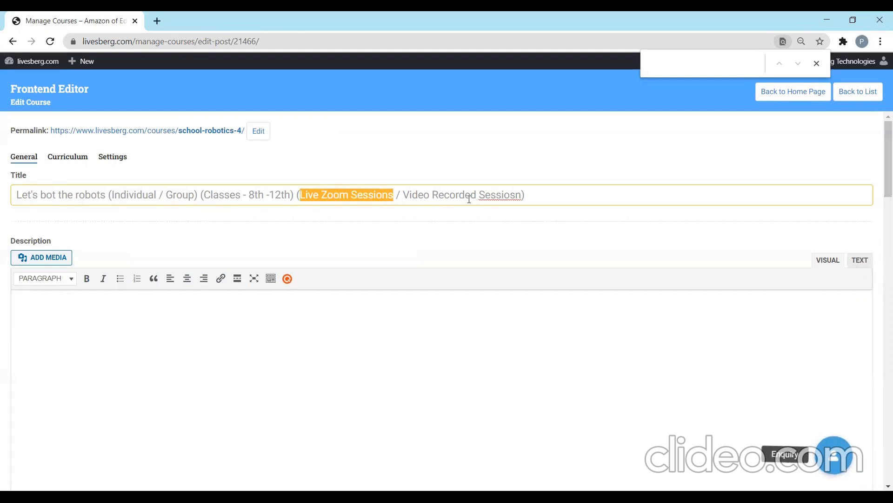
{"action": "left_click", "coordinate": [493, 195]}
{"action": "right_click", "coordinate": [492, 196]}
{"action": "left_click", "coordinate": [512, 205]}
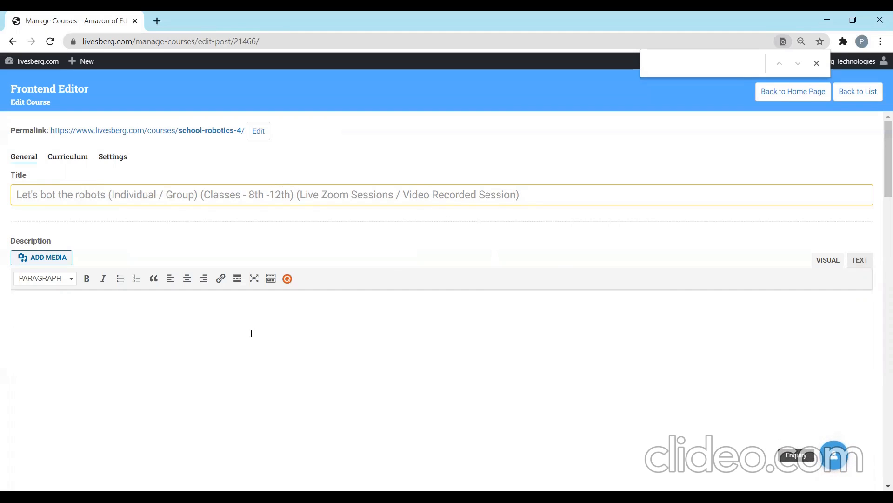
Paste the copied hobbies course description into the robotics course's description
{"action": "key", "text": "alt+Tab"}
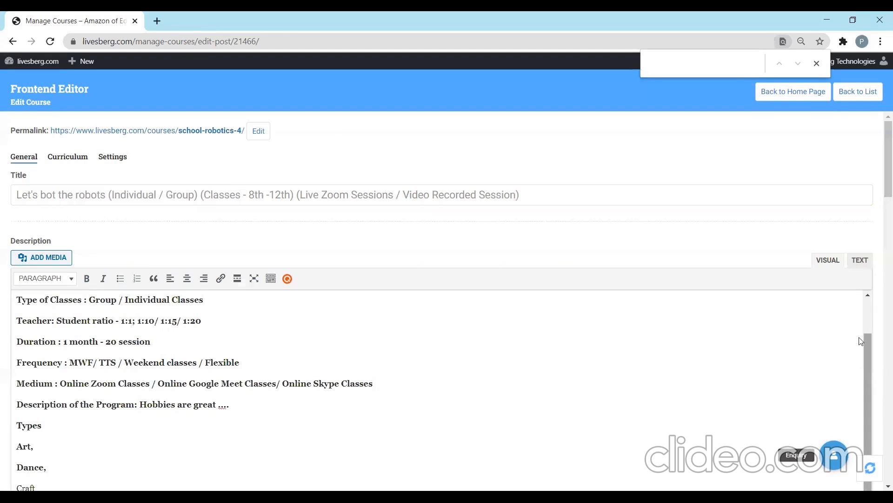
Review the pasted description's Classes, Price, Type of Classes and Teacher: Student ratio lines, marking each one's text
{"action": "scroll", "coordinate": [860, 342], "scroll_direction": "up", "scroll_amount": 1}
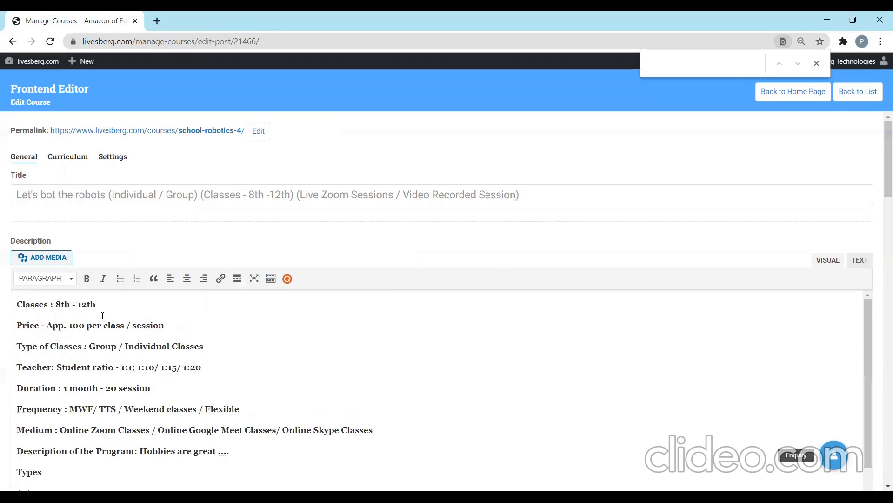
{"action": "left_click_drag", "start_coordinate": [102, 305], "coordinate": [58, 305]}
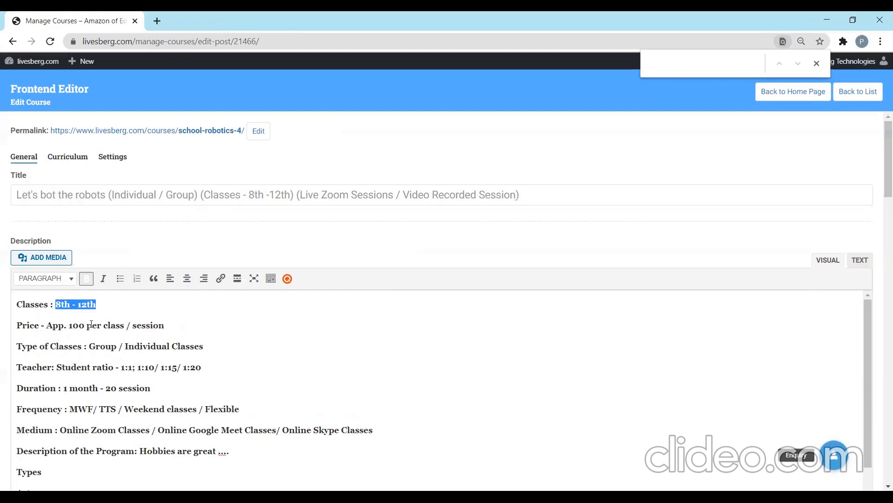
{"action": "left_click_drag", "start_coordinate": [164, 325], "coordinate": [48, 320]}
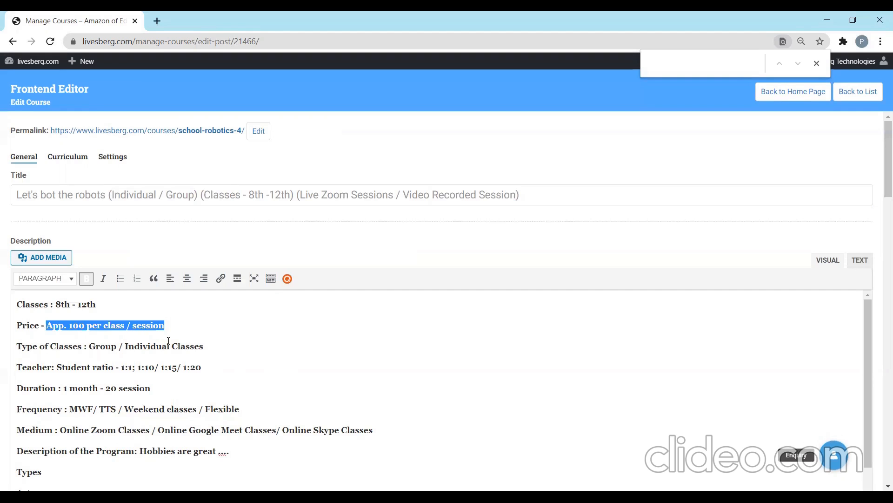
{"action": "left_click", "coordinate": [119, 325]}
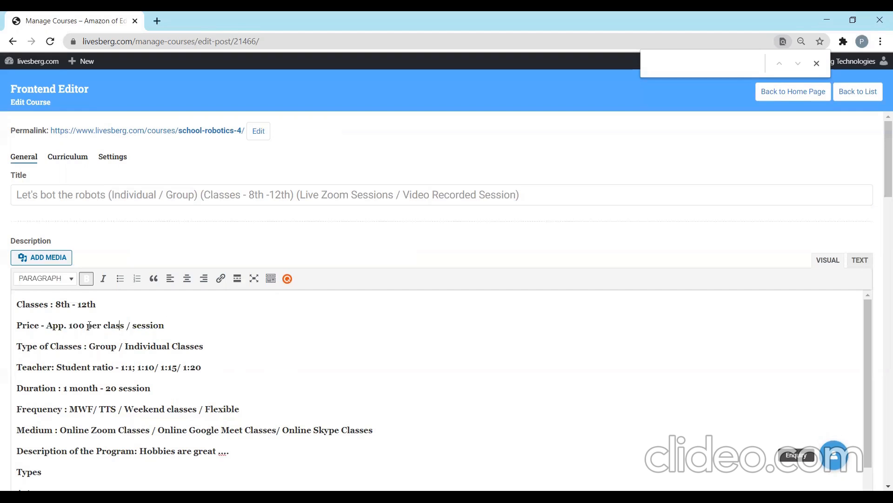
{"action": "double_click", "coordinate": [81, 326]}
{"action": "left_click", "coordinate": [82, 347]}
{"action": "left_click_drag", "start_coordinate": [17, 347], "coordinate": [203, 343]}
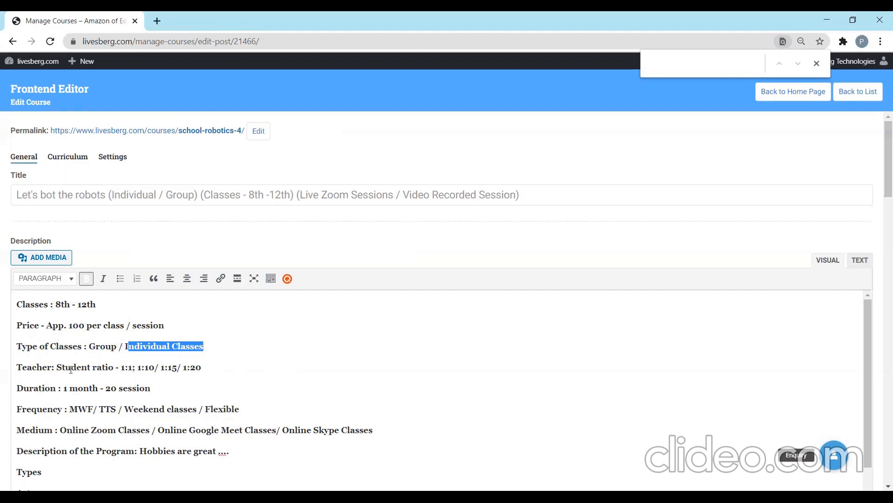
{"action": "left_click_drag", "start_coordinate": [19, 368], "coordinate": [113, 368]}
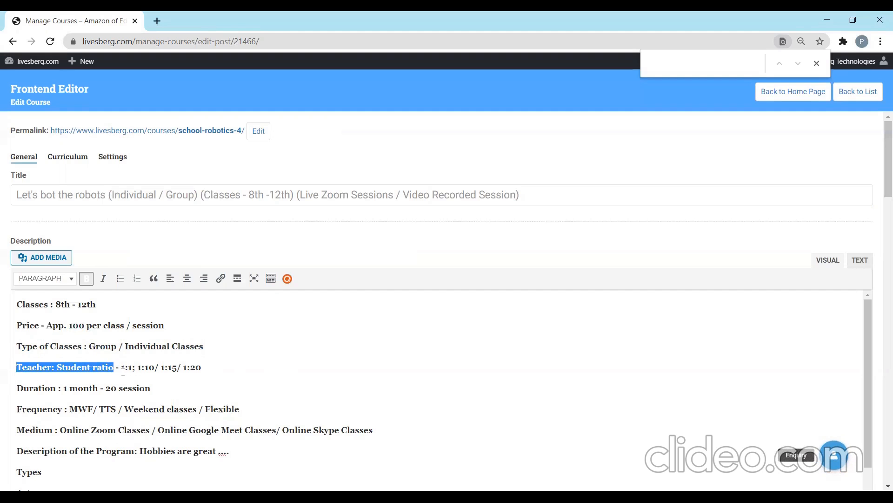
Insert spaces before the values of the Classes, Price and Type of Classes lines to set them apart from their labels
{"action": "left_click", "coordinate": [55, 306]}
{"action": "scroll", "coordinate": [56, 308], "scroll_direction": "down", "scroll_amount": 6}
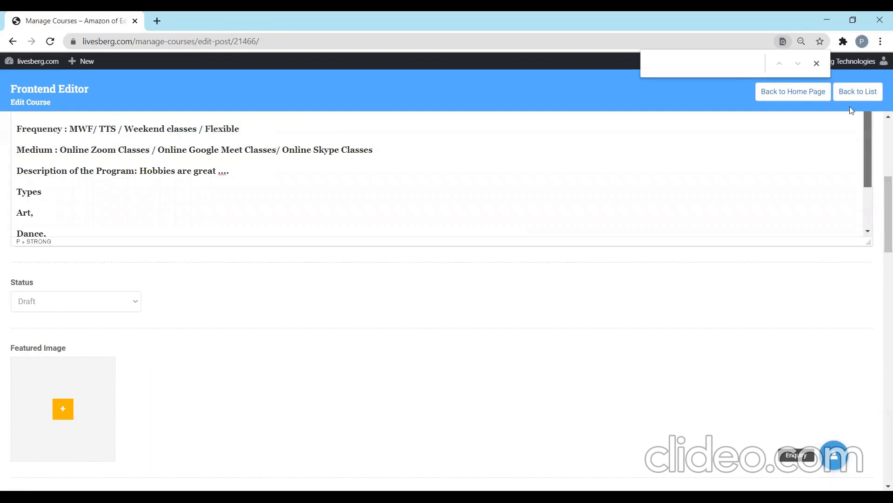
{"action": "scroll", "coordinate": [169, 348], "scroll_direction": "up", "scroll_amount": 6}
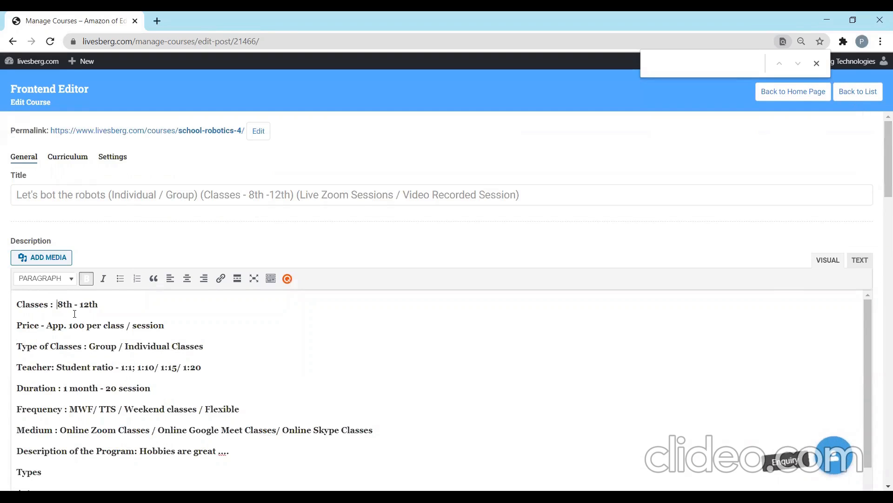
{"action": "left_click", "coordinate": [48, 326]}
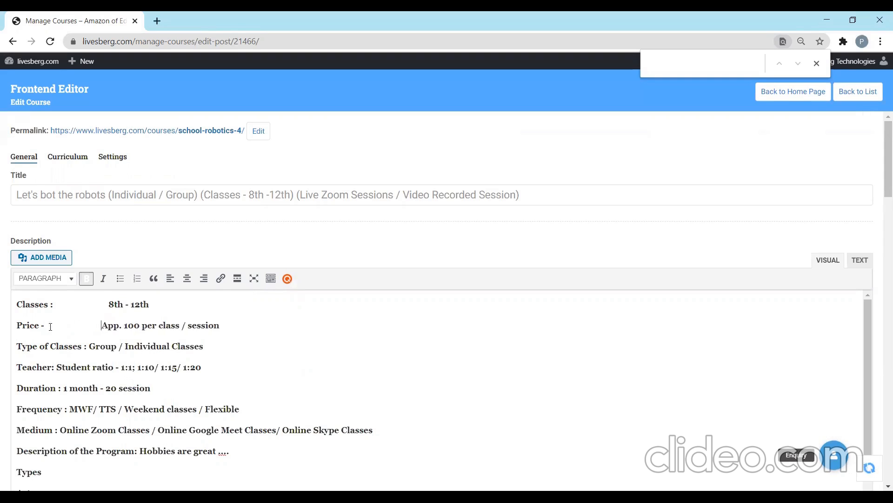
{"action": "left_click", "coordinate": [91, 347]}
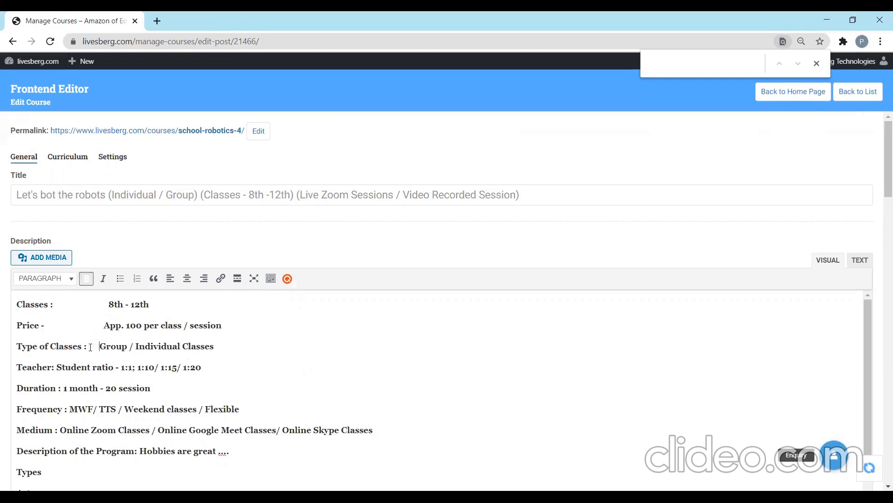
{"action": "left_click", "coordinate": [57, 368]}
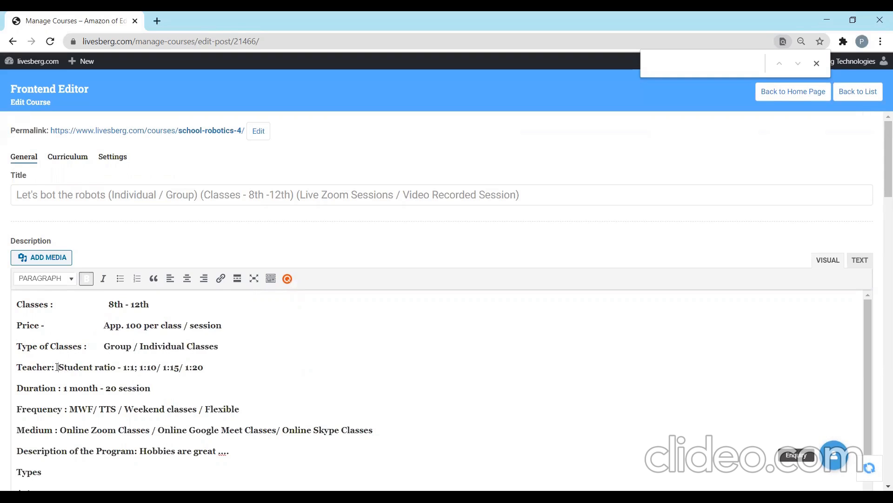
{"action": "key", "text": "BackSpace"}
{"action": "key", "text": "BackSpace"}
{"action": "key", "text": "BackSpace"}
{"action": "key", "text": "BackSpace"}
{"action": "key", "text": "BackSpace"}
{"action": "key", "text": "BackSpace"}
{"action": "key", "text": "BackSpace"}
{"action": "key", "text": "BackSpace"}
{"action": "key", "text": "BackSpace"}
{"action": "key", "text": "BackSpace"}
{"action": "key", "text": "BackSpace"}
{"action": "key", "text": "BackSpace"}
{"action": "key", "text": "BackSpace"}
{"action": "key", "text": "BackSpace"}
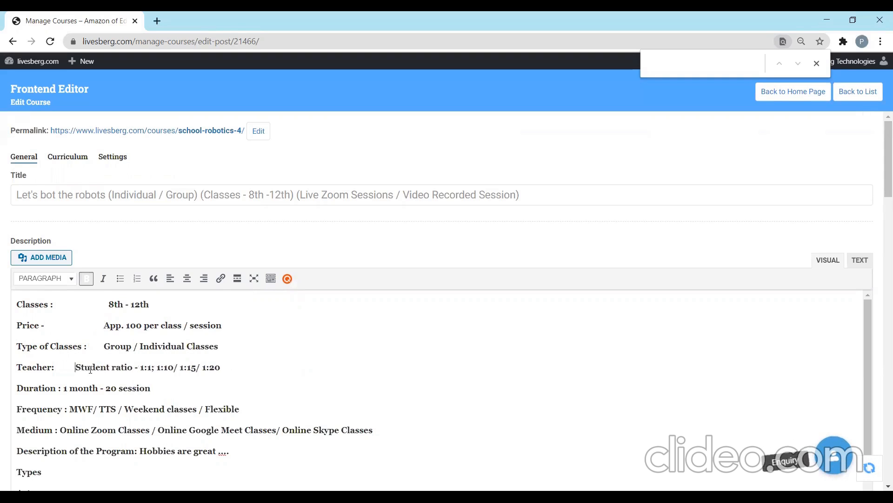
{"action": "key", "text": "BackSpace"}
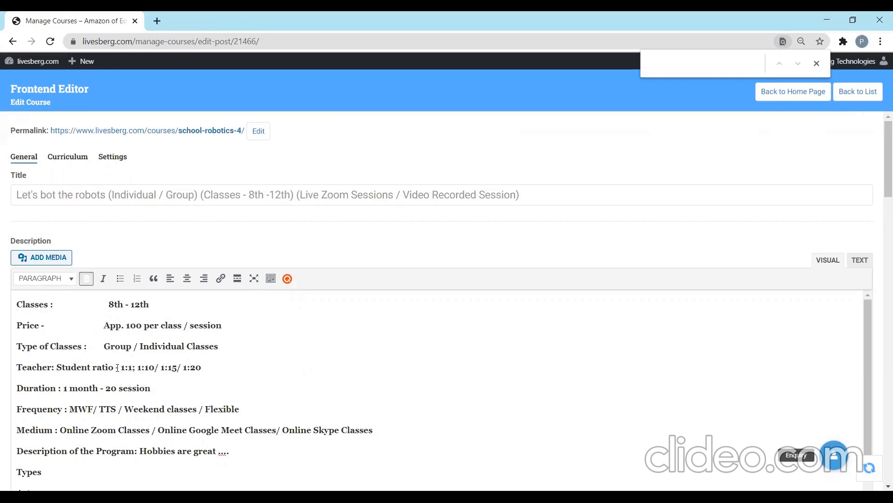
Add spaces before the Type of Classes, Price and Classes values to align them with the Teacher: Student ratio value
{"action": "left_click", "coordinate": [103, 346]}
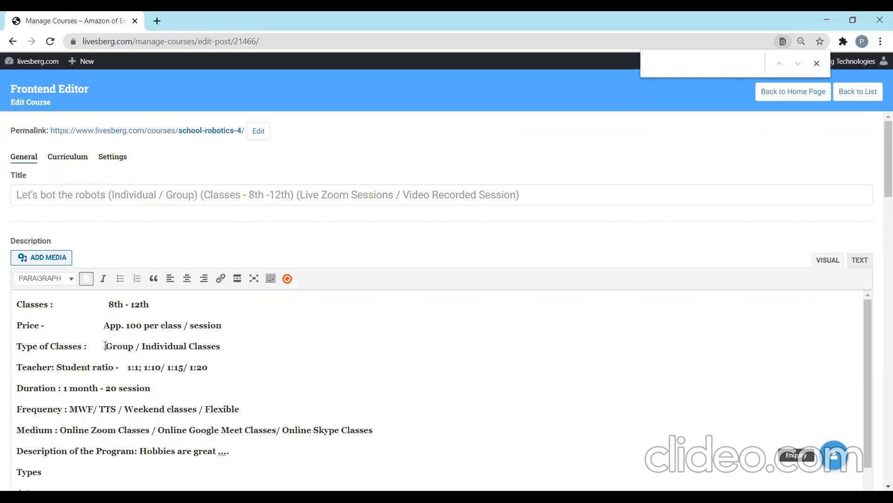
{"action": "left_click", "coordinate": [103, 325]}
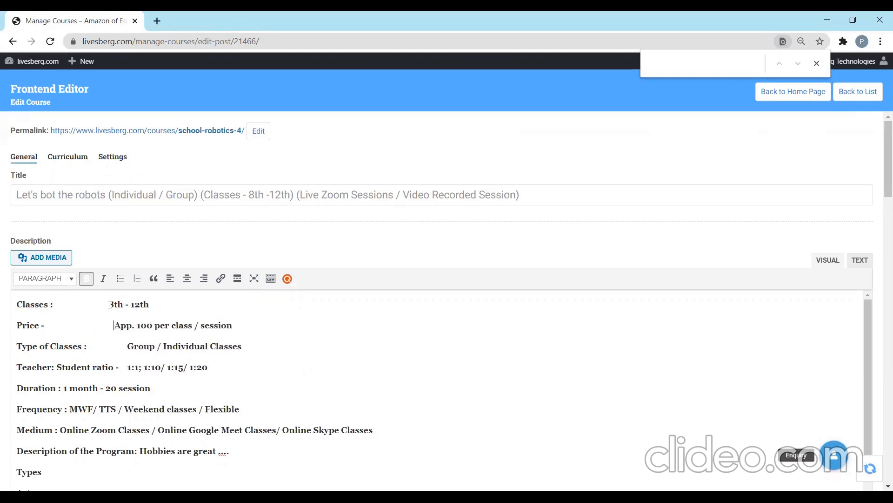
{"action": "key", "text": "BackSpace"}
{"action": "key", "text": "BackSpace"}
{"action": "key", "text": "BackSpace"}
{"action": "key", "text": "BackSpace"}
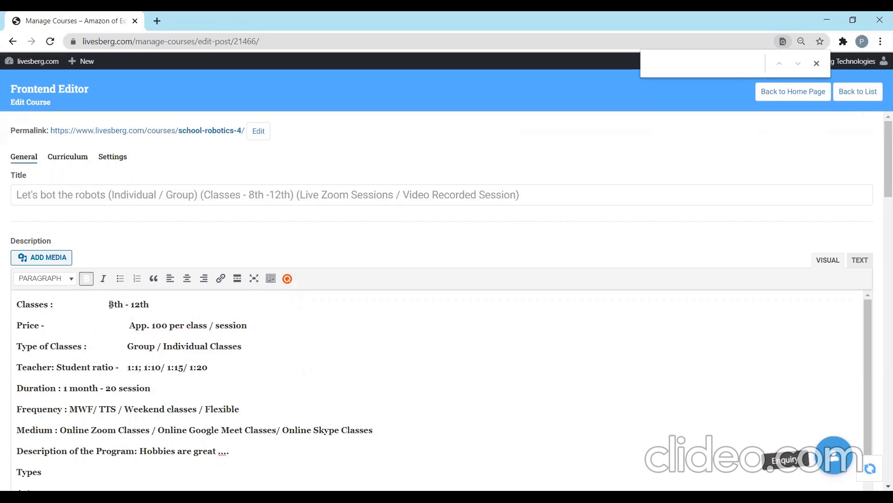
{"action": "left_click", "coordinate": [111, 303]}
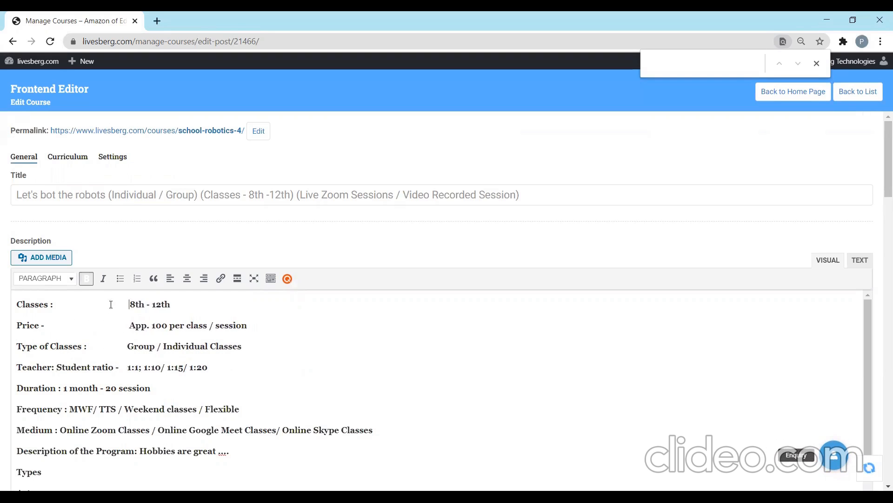
Align the Duration value with the column above and move "20 session" onto its own line labelled "Sessions/ Classes :"
{"action": "left_click", "coordinate": [65, 390]}
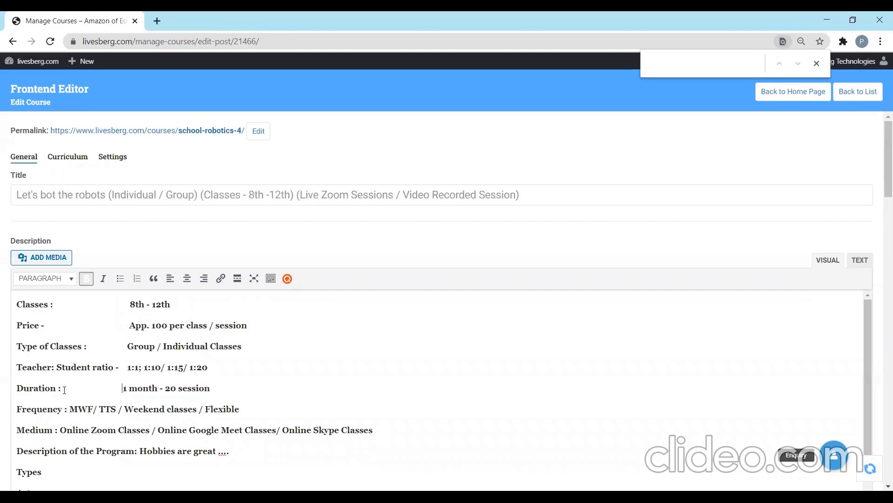
{"action": "key", "text": "BackSpace"}
{"action": "left_click", "coordinate": [170, 390]}
{"action": "key", "text": "Return"}
{"action": "type", "text": "Sessions"}
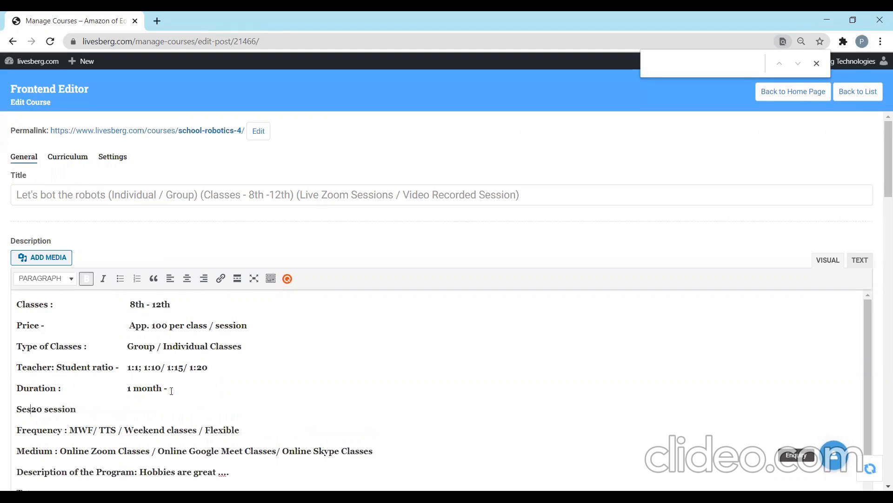
{"action": "type", "text": "/ Classes :"}
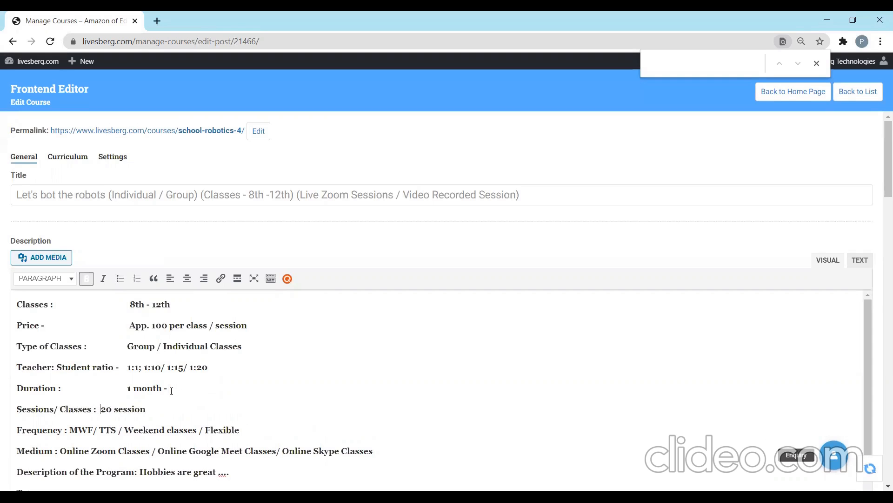
Align the Frequency value with the column above and append "/ Twice a week / 5 days week" to it
{"action": "left_click", "coordinate": [69, 429]}
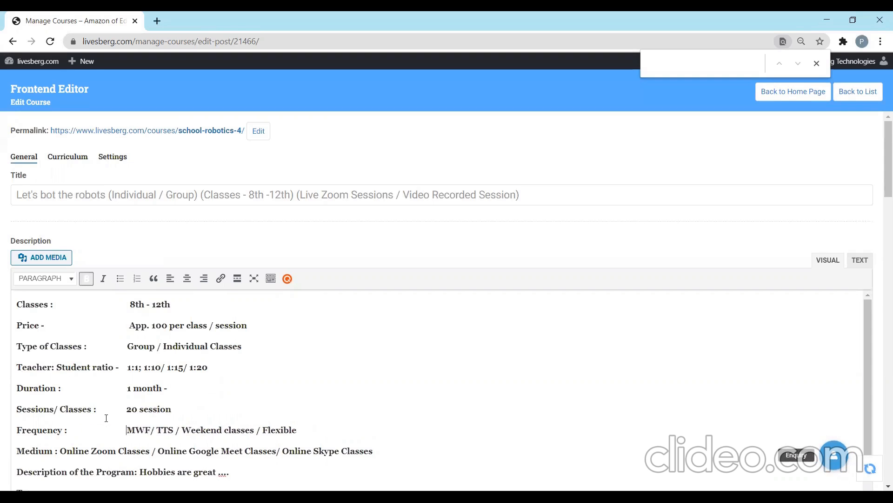
{"action": "left_click", "coordinate": [313, 426]}
{"action": "type", "text": "/ Twice a week or 5 days"}
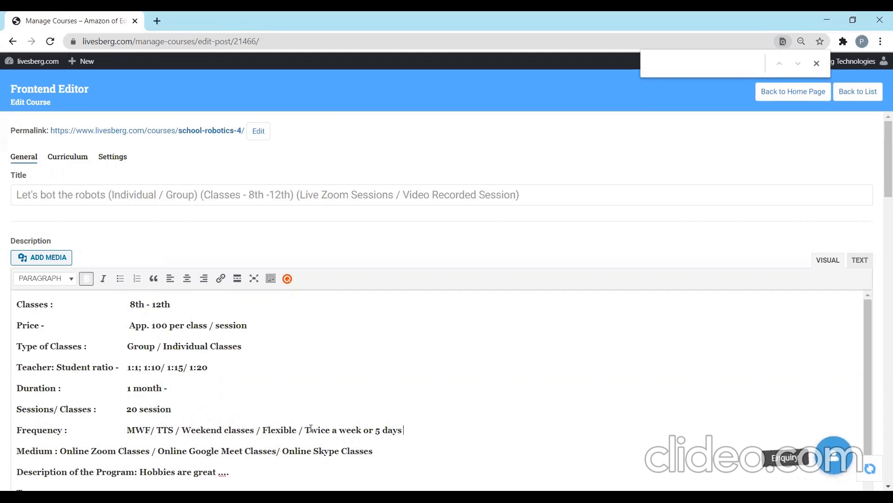
{"action": "type", "text": " week"}
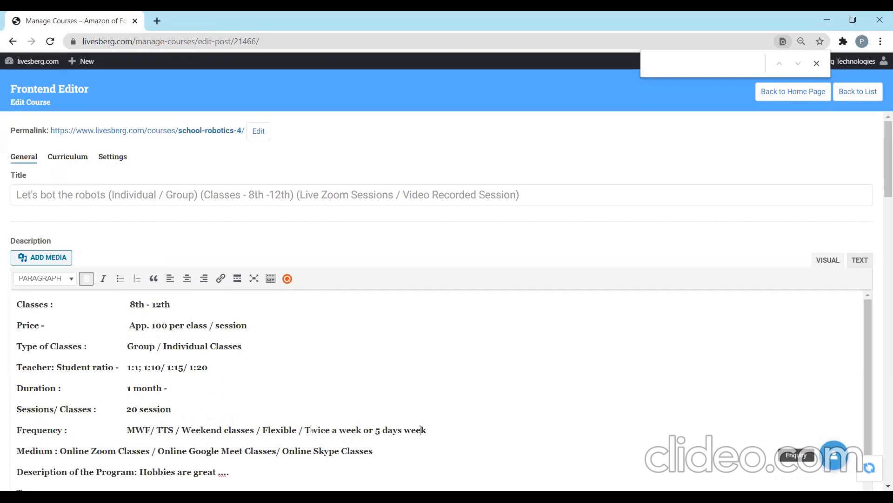
{"action": "key", "text": "BackSpace"}
{"action": "key", "text": "Delete"}
{"action": "type", "text": "/"}
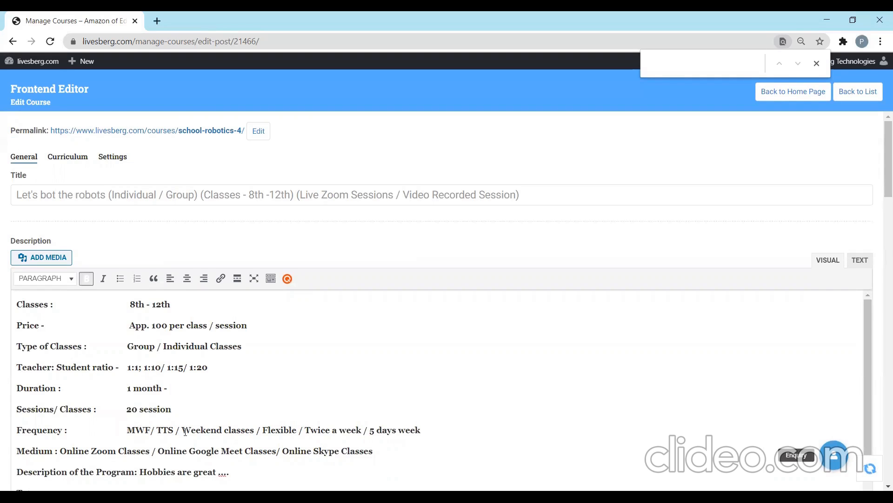
Align the Medium value with the column above and add a space after "Description of the Program:"
{"action": "left_click_drag", "start_coordinate": [869, 358], "coordinate": [865, 419]}
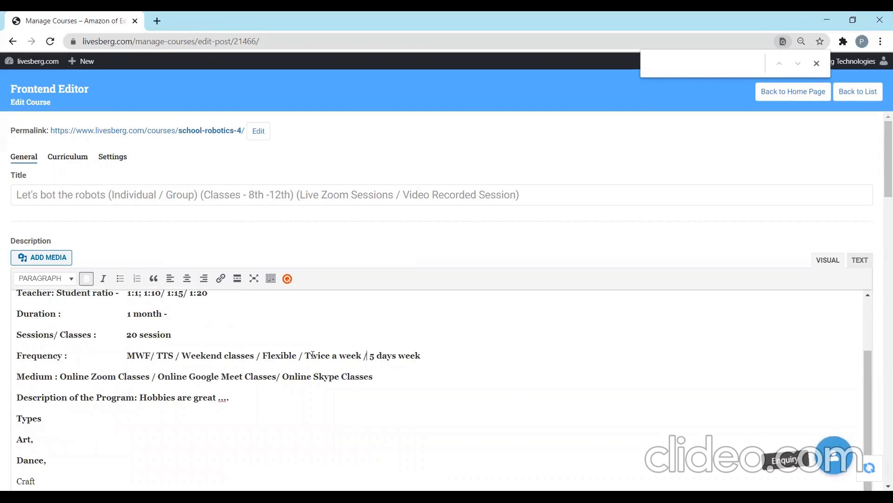
{"action": "left_click", "coordinate": [64, 376]}
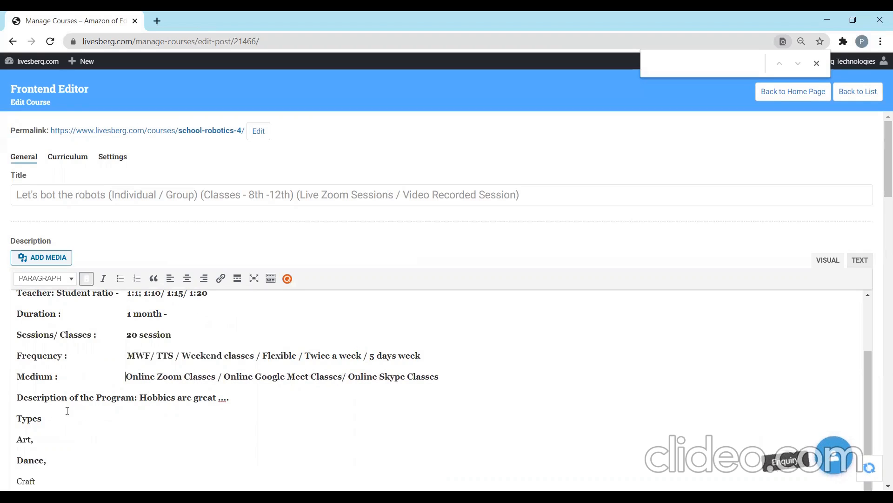
{"action": "left_click", "coordinate": [141, 397]}
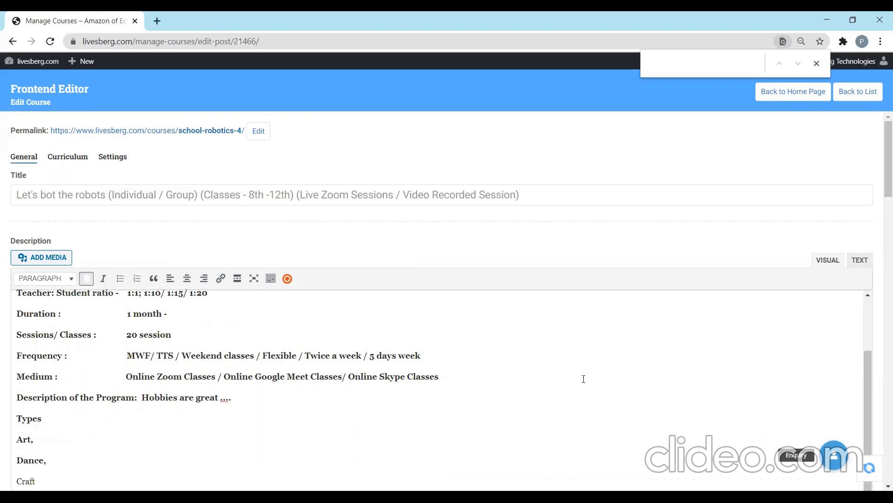
Append "(Kit included)" to the end of the course title
{"action": "scroll", "coordinate": [866, 358], "scroll_direction": "up", "scroll_amount": 2}
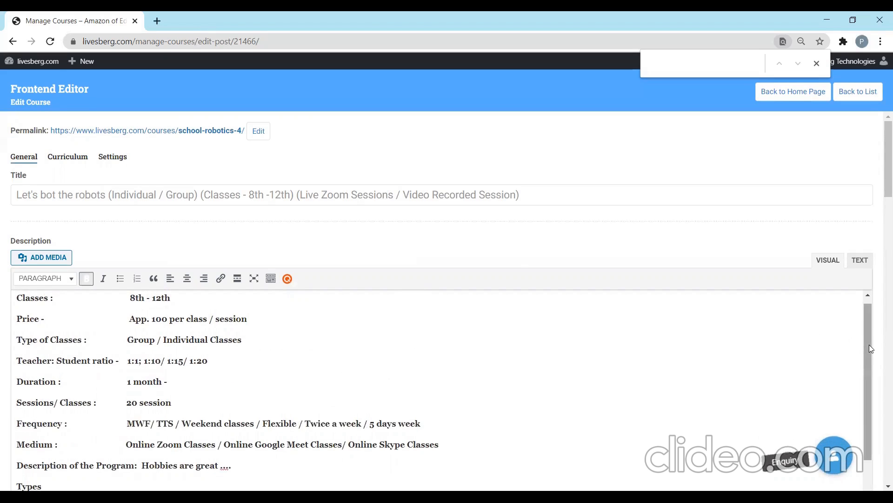
{"action": "scroll", "coordinate": [869, 344], "scroll_direction": "up", "scroll_amount": 1}
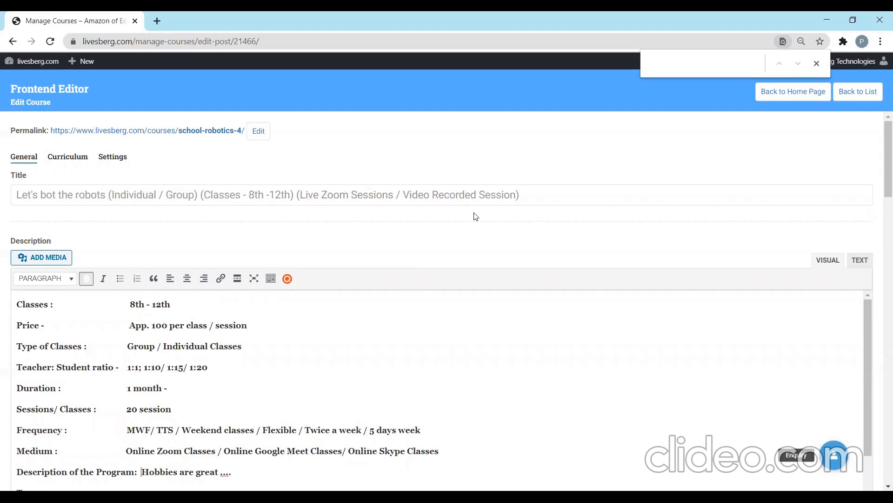
{"action": "left_click", "coordinate": [564, 196]}
{"action": "type", "text": "(Kit "}
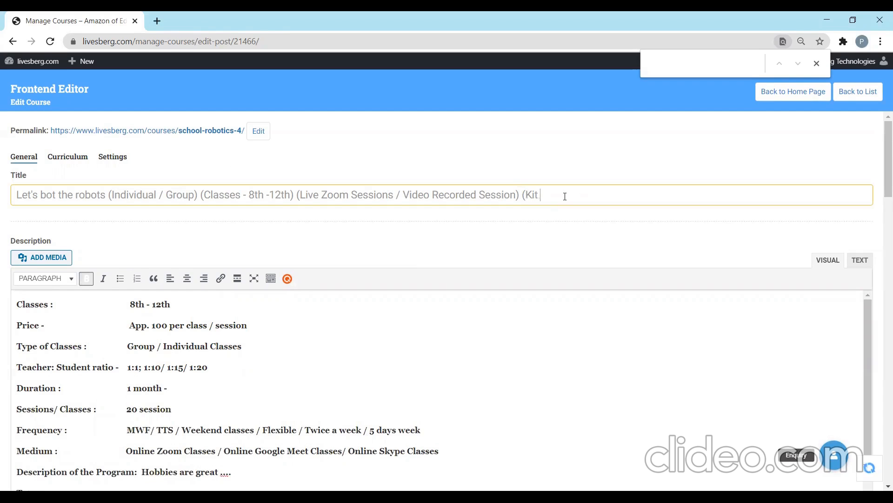
{"action": "type", "text": "inclu"}
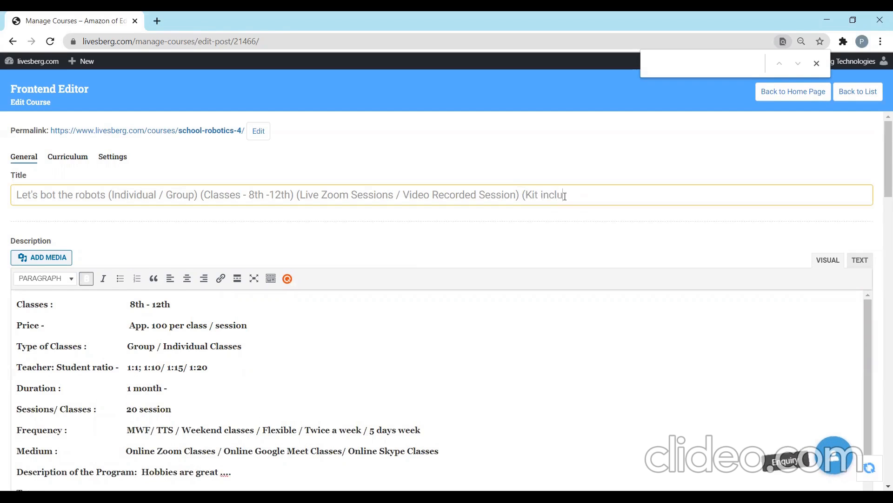
{"action": "type", "text": "ded)"}
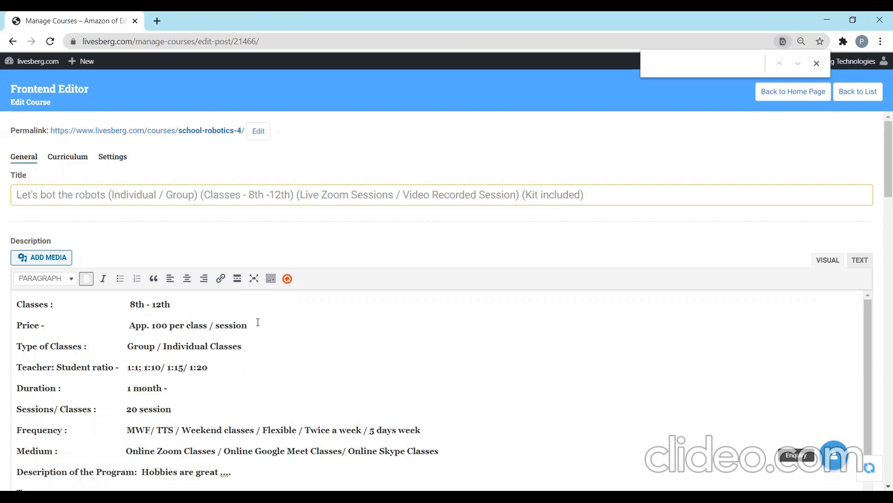
Add a space before "Hobbies are great" and replace the "Types" heading with "Curriculum Topics", followed by an empty line
{"action": "left_click_drag", "start_coordinate": [867, 306], "coordinate": [877, 388]}
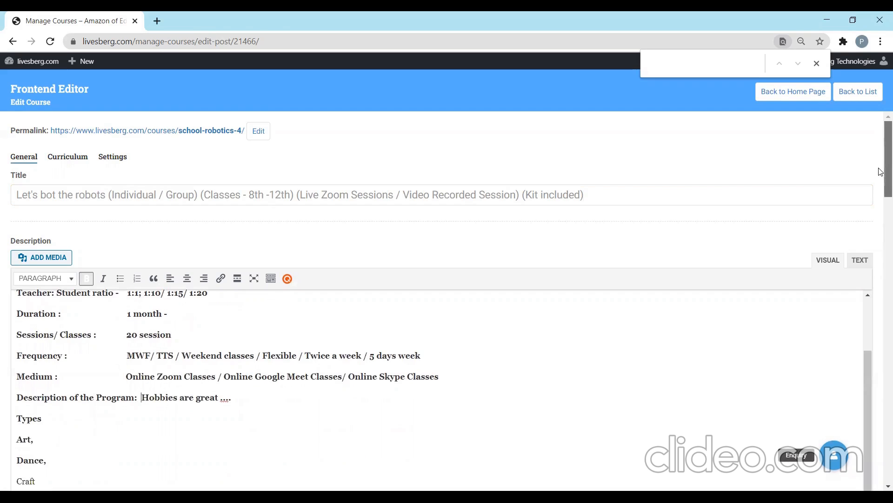
{"action": "scroll", "coordinate": [881, 205], "scroll_direction": "down", "scroll_amount": 3}
{"action": "left_click", "coordinate": [143, 214]}
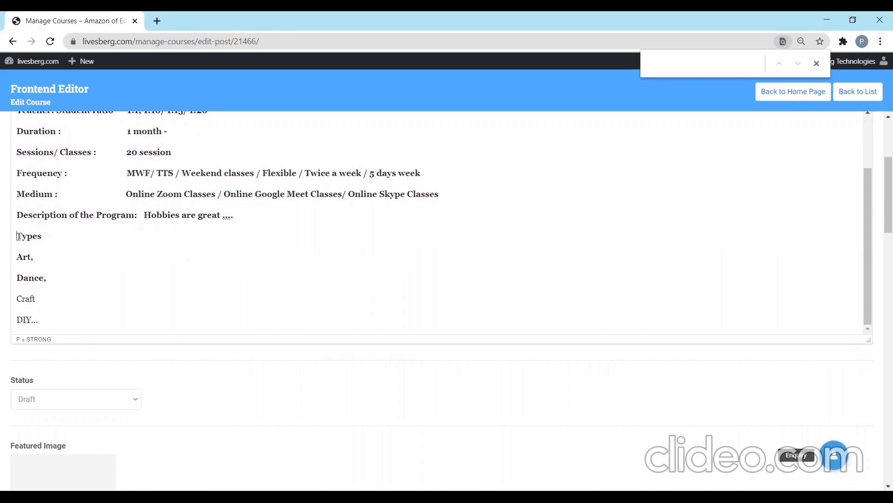
{"action": "left_click_drag", "start_coordinate": [48, 235], "coordinate": [16, 230]}
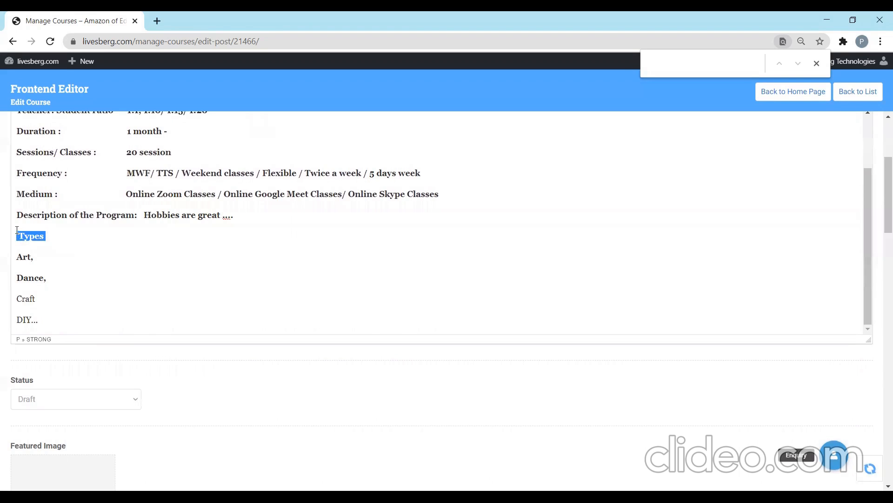
{"action": "type", "text": "Curriculum Topics"}
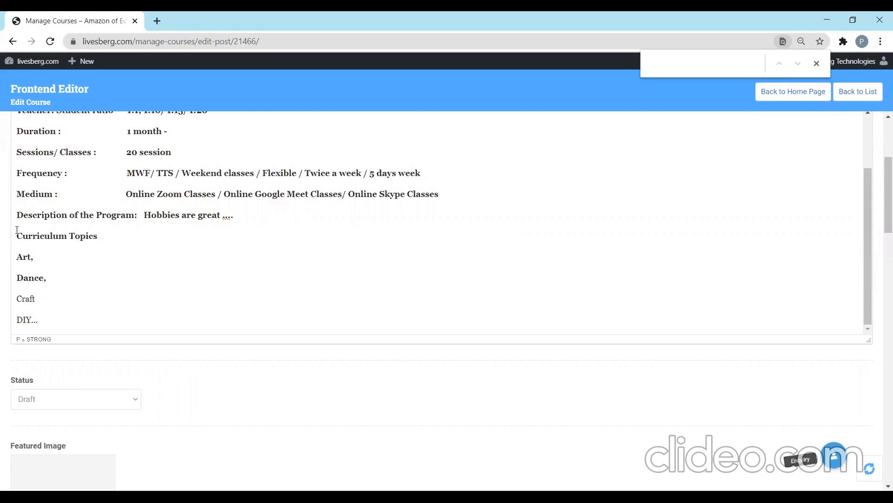
{"action": "key", "text": "Return"}
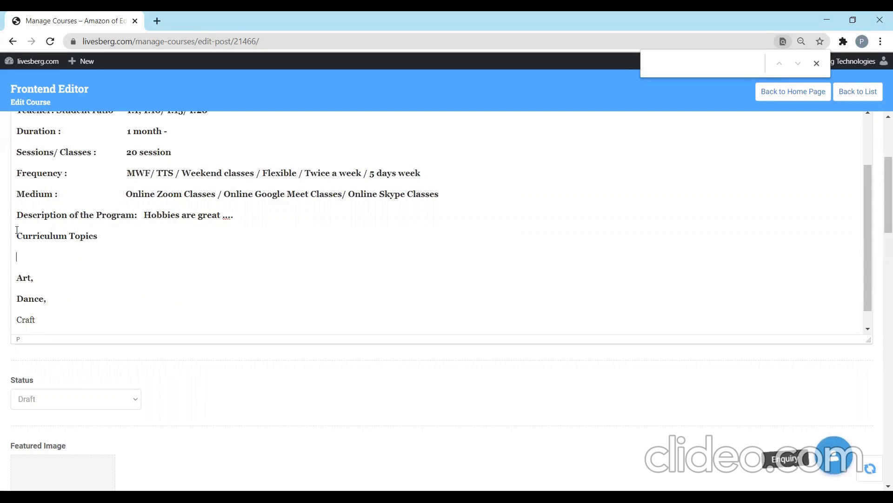
Turn the Art, Dance and Craft lines under Curriculum Topics into a numbered list
{"action": "left_click_drag", "start_coordinate": [23, 277], "coordinate": [62, 360]}
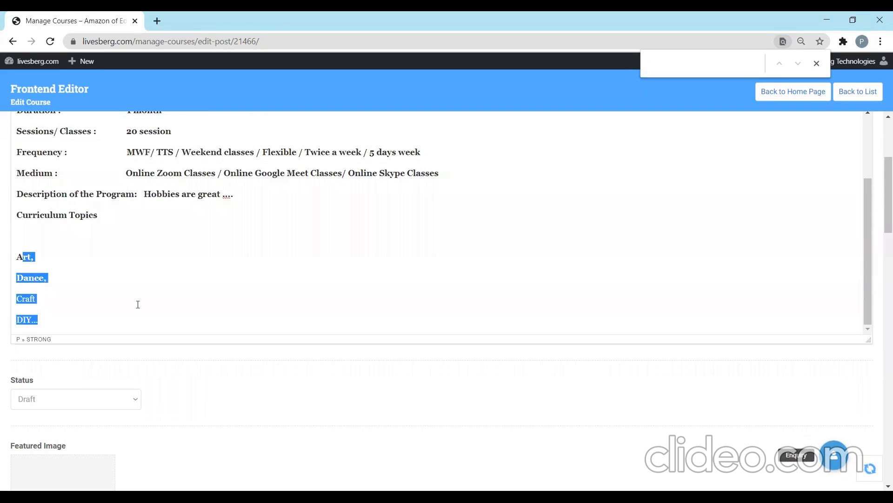
{"action": "left_click_drag", "start_coordinate": [46, 294], "coordinate": [8, 255]}
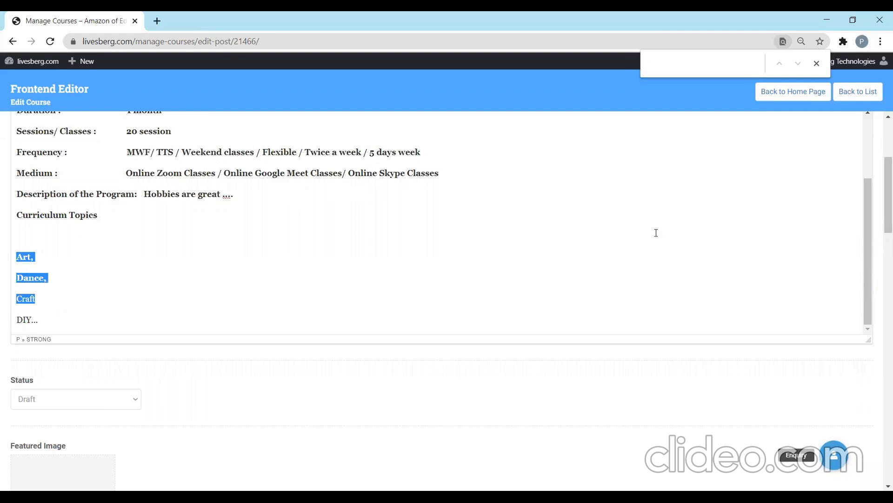
{"action": "left_click_drag", "start_coordinate": [867, 208], "coordinate": [881, 142]}
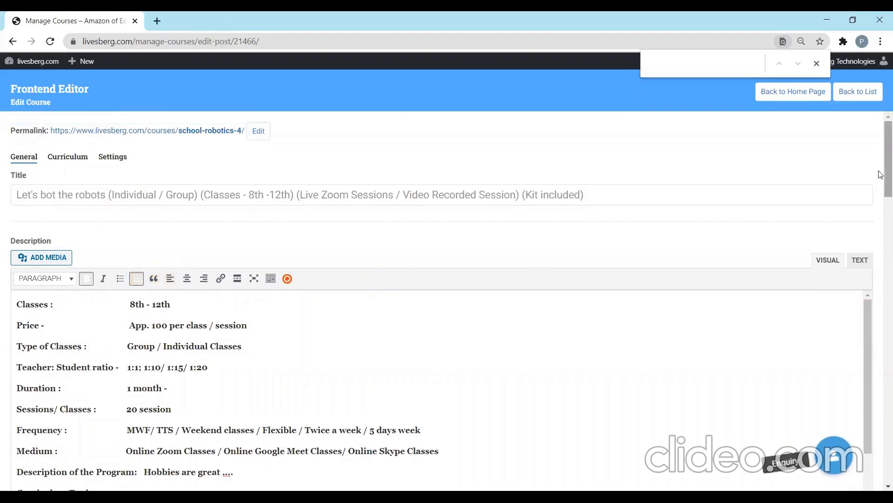
{"action": "scroll", "coordinate": [881, 186], "scroll_direction": "down", "scroll_amount": 8}
{"action": "scroll", "coordinate": [880, 203], "scroll_direction": "up", "scroll_amount": 3}
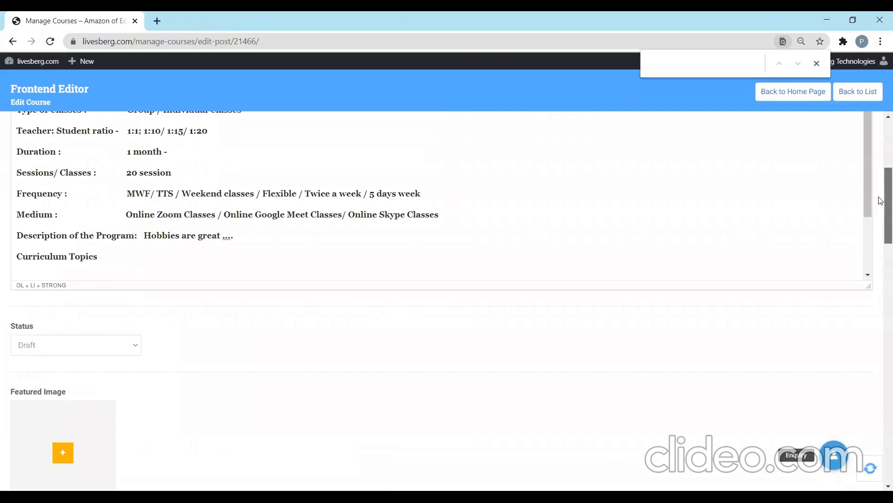
{"action": "scroll", "coordinate": [870, 191], "scroll_direction": "down", "scroll_amount": 2}
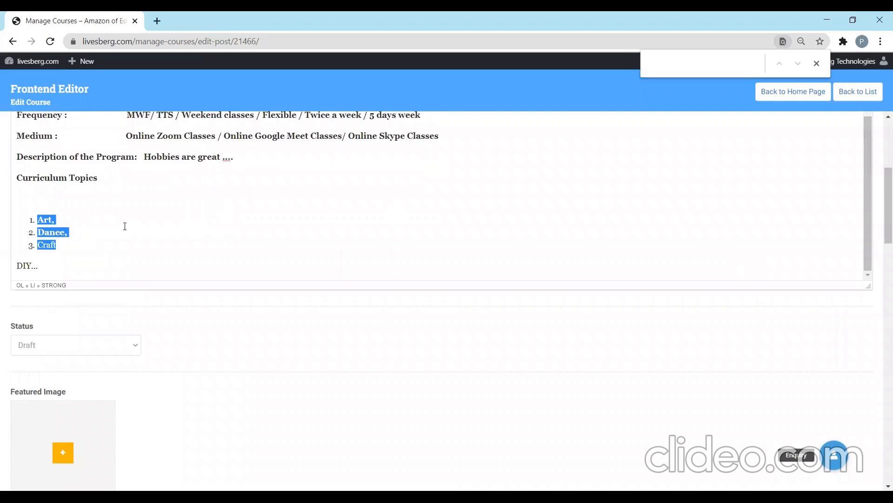
{"action": "left_click", "coordinate": [87, 237]}
Add a "Benefits :" heading on its own line below "DIY..." at the end of the description
{"action": "left_click", "coordinate": [57, 271]}
{"action": "key", "text": "Return"}
{"action": "key", "text": "Return"}
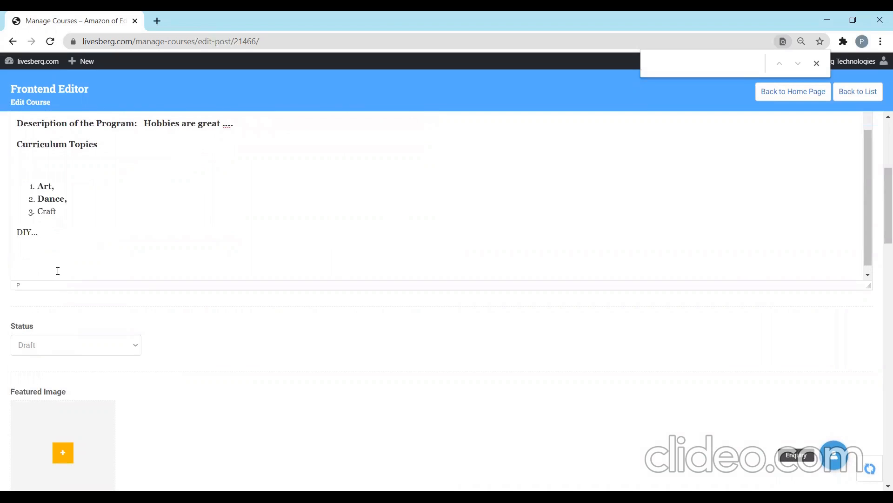
{"action": "key", "text": "BackSpace"}
{"action": "type", "text": "Bene"}
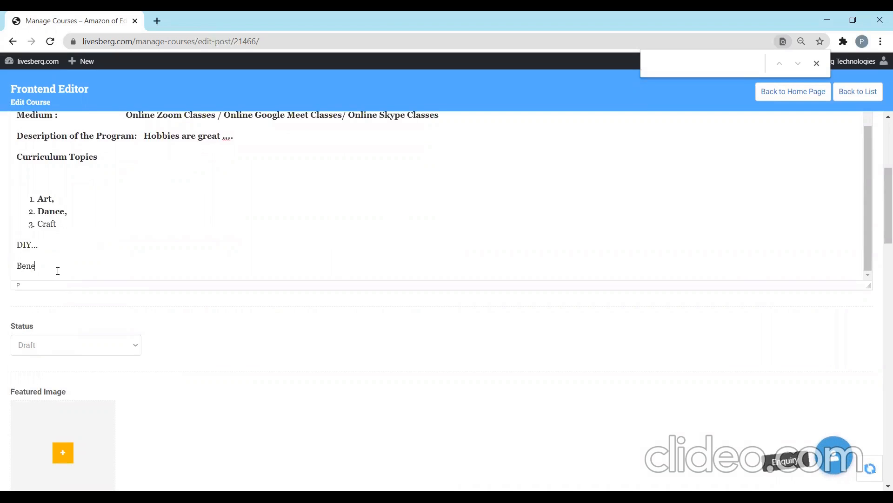
{"action": "type", "text": "fits :"}
{"action": "key", "text": "Return"}
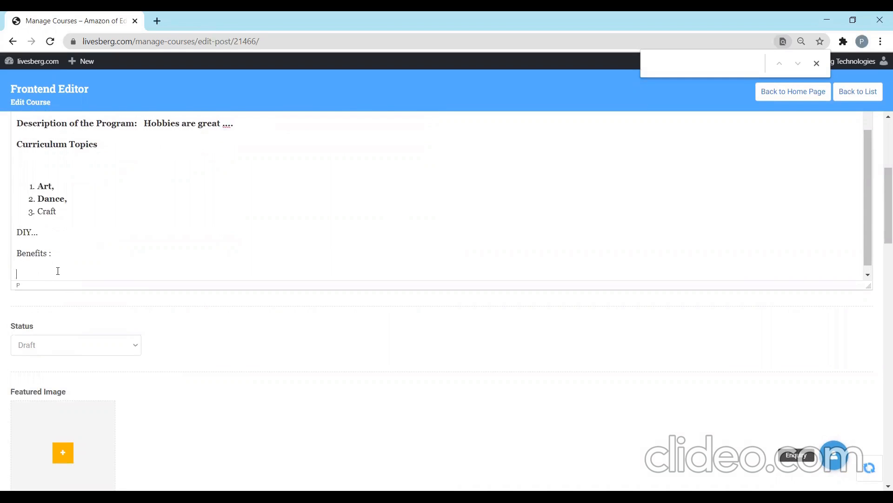
Add empty placeholder lines numbered 1) to 5) under the Benefits heading
{"action": "type", "text": "1)"}
{"action": "key", "text": "Return"}
{"action": "type", "text": "2)"}
{"action": "key", "text": "Return"}
{"action": "type", "text": "3)"}
{"action": "key", "text": "Return"}
{"action": "type", "text": "4"}
{"action": "key", "text": "shift+Return"}
{"action": "type", "text": ")"}
{"action": "key", "text": "Return"}
{"action": "key", "text": "BackSpace"}
{"action": "key", "text": "BackSpace"}
{"action": "key", "text": "BackSpace"}
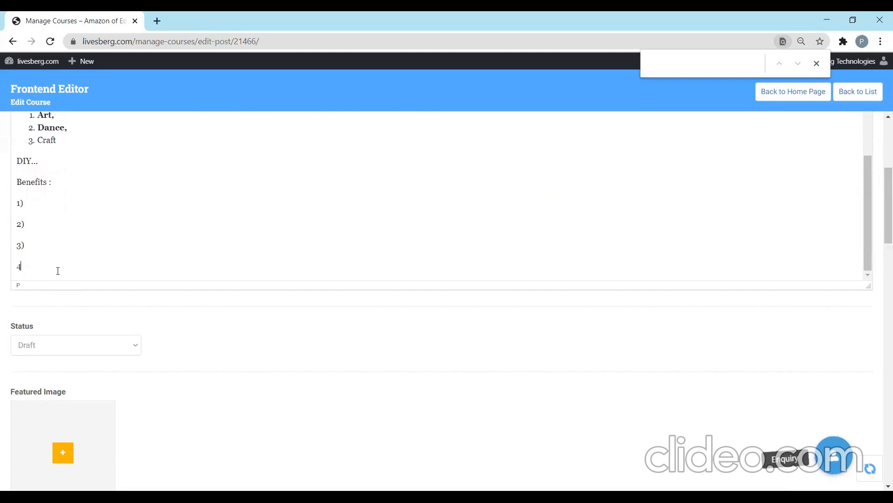
{"action": "type", "text": ")"}
{"action": "key", "text": "Return"}
{"action": "type", "text": "5)"}
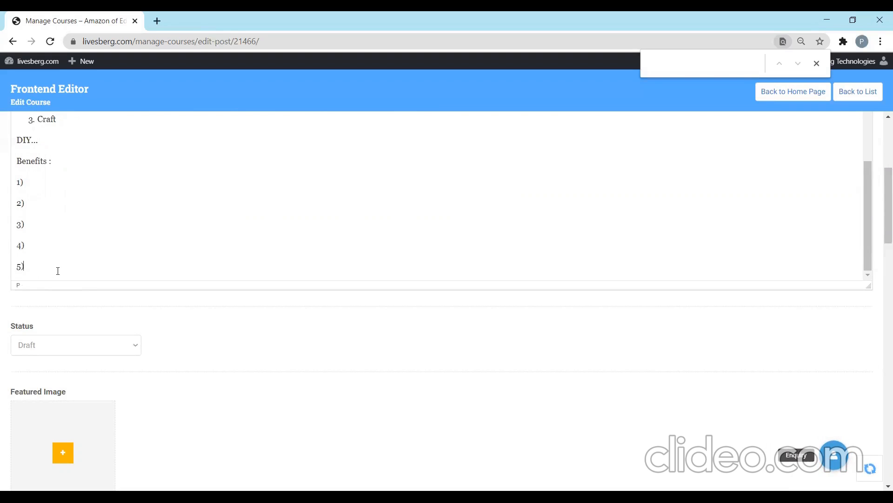
{"action": "key", "text": "Return"}
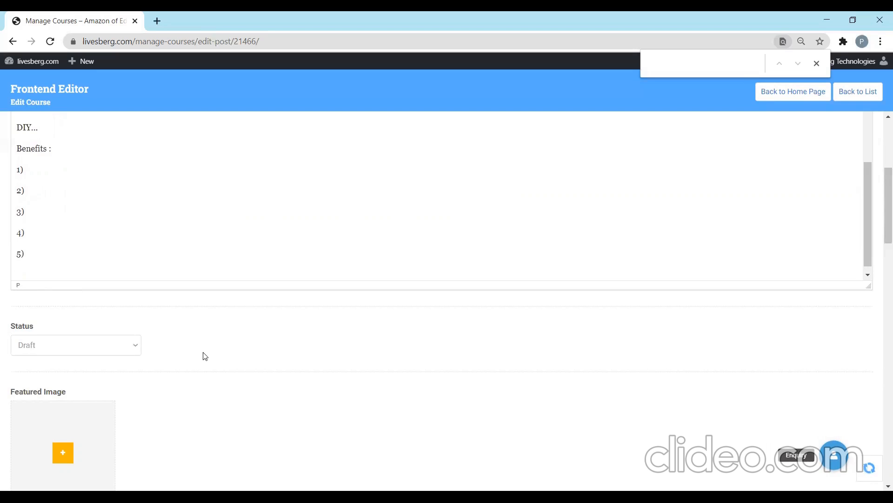
Examine the available course status options and review the whole description along with the sections below it
{"action": "left_click", "coordinate": [129, 346]}
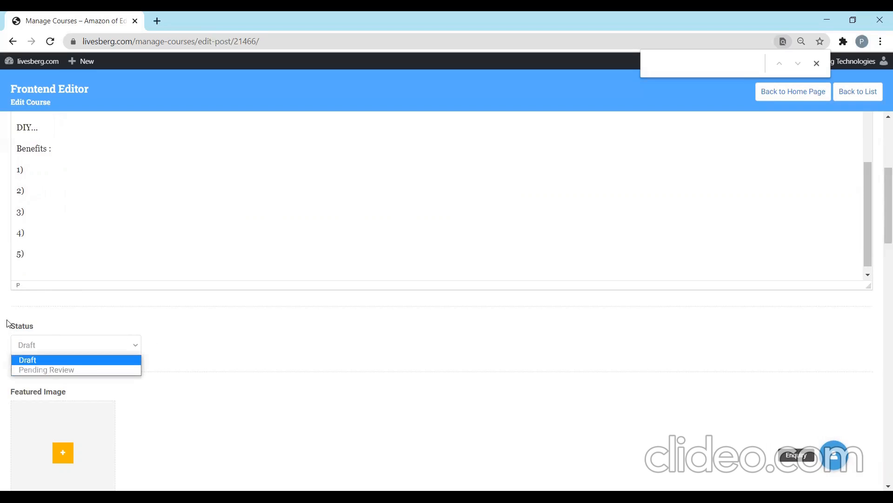
{"action": "left_click", "coordinate": [40, 328]}
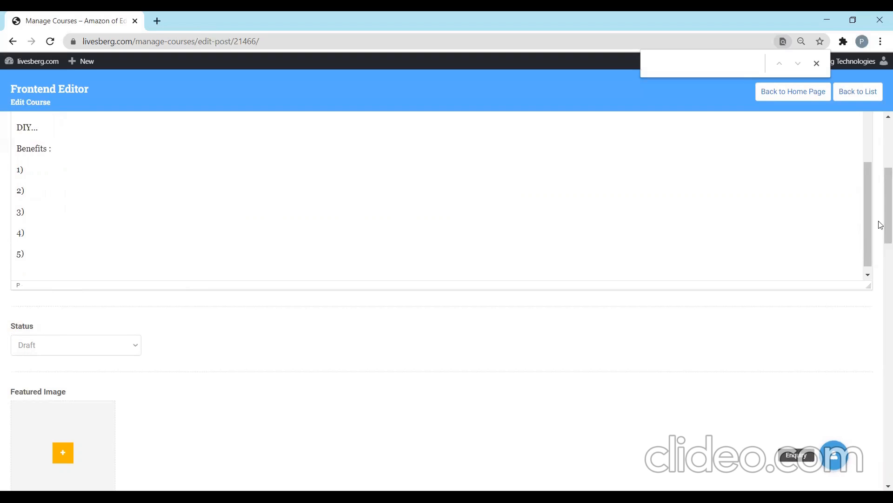
{"action": "left_click_drag", "start_coordinate": [880, 223], "coordinate": [878, 170]}
{"action": "scroll", "coordinate": [878, 170], "scroll_direction": "down", "scroll_amount": 1}
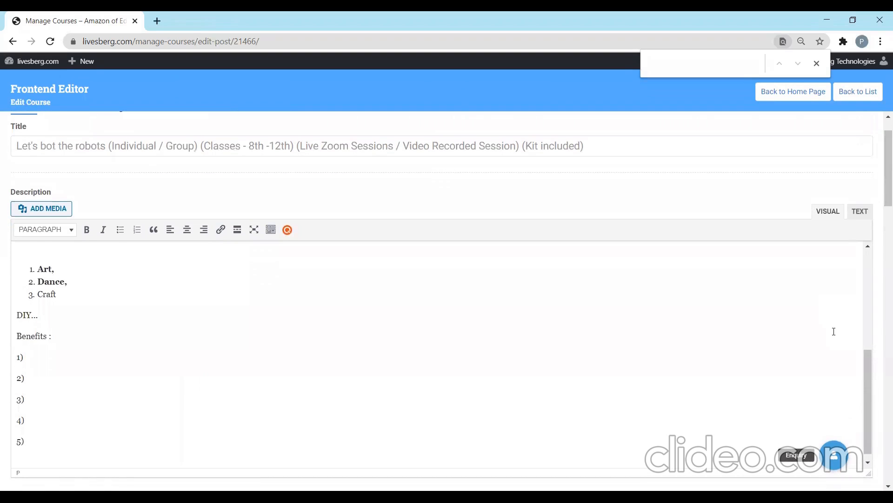
{"action": "scroll", "coordinate": [870, 366], "scroll_direction": "up", "scroll_amount": 5}
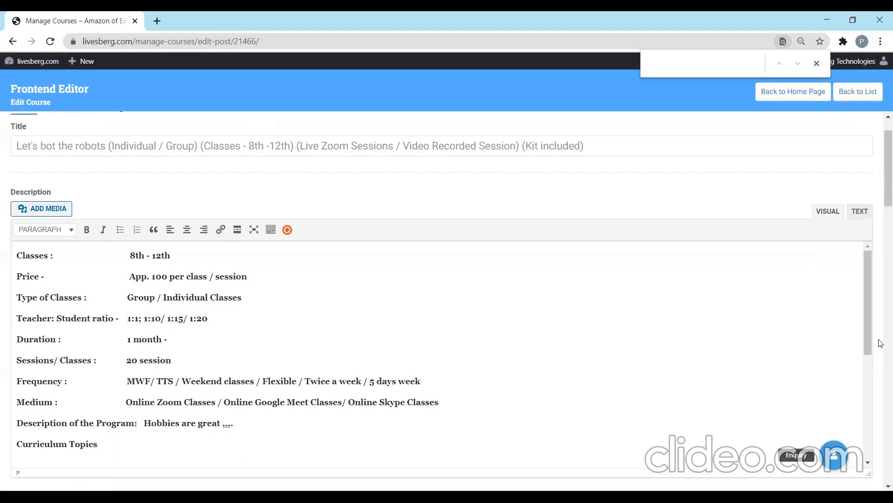
{"action": "left_click_drag", "start_coordinate": [869, 314], "coordinate": [880, 406]}
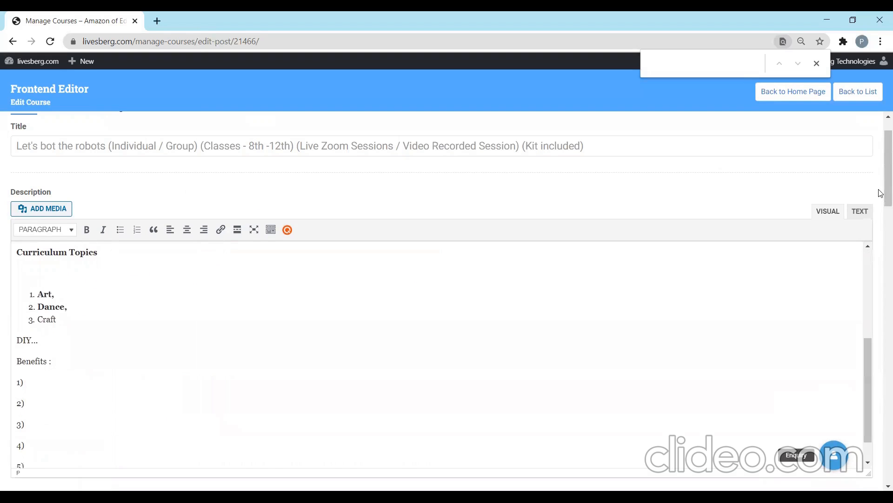
{"action": "left_click_drag", "start_coordinate": [881, 191], "coordinate": [880, 264]}
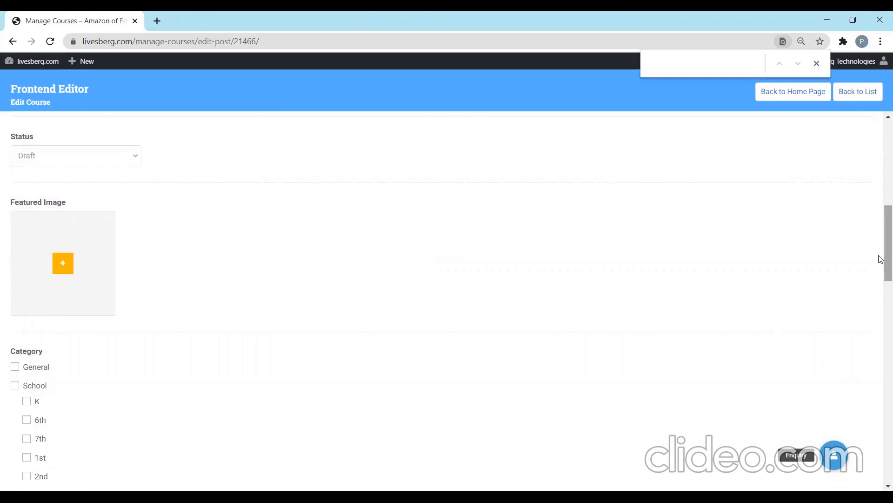
{"action": "left_click_drag", "start_coordinate": [880, 255], "coordinate": [880, 180]}
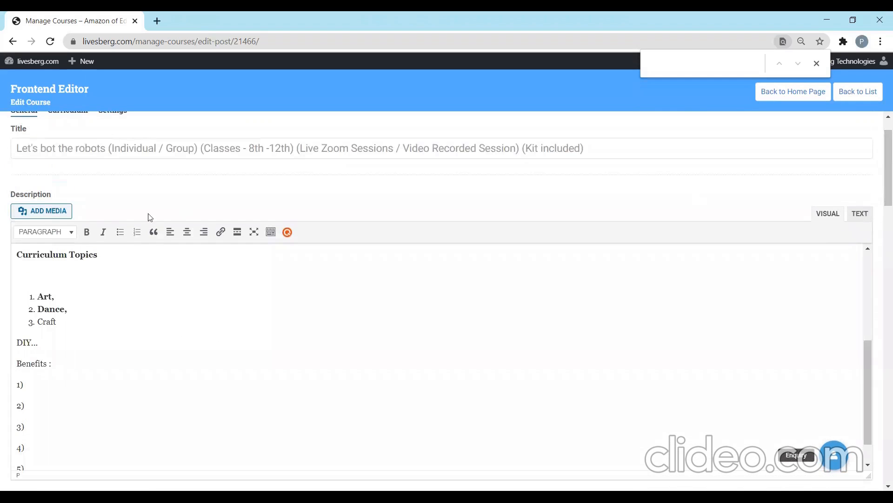
Examine the ways to add media to the description: inserting from a URL, uploading files and choosing from the media library
{"action": "left_click", "coordinate": [57, 218]}
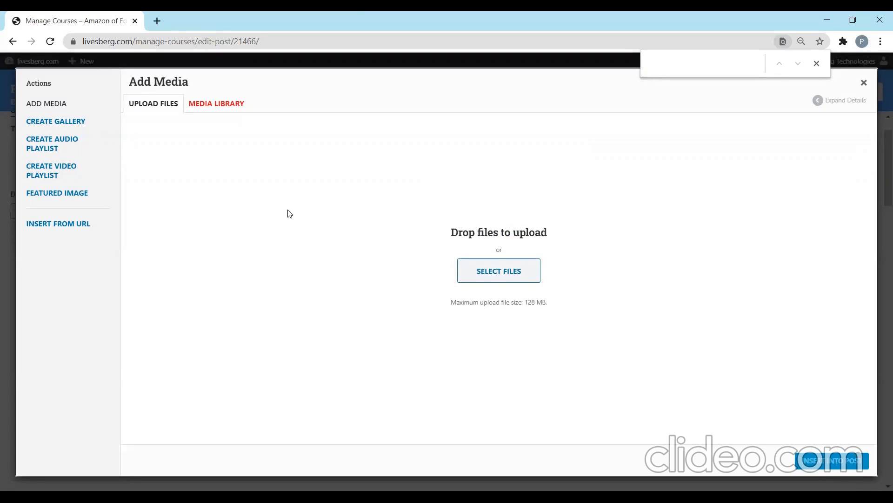
{"action": "left_click", "coordinate": [60, 225]}
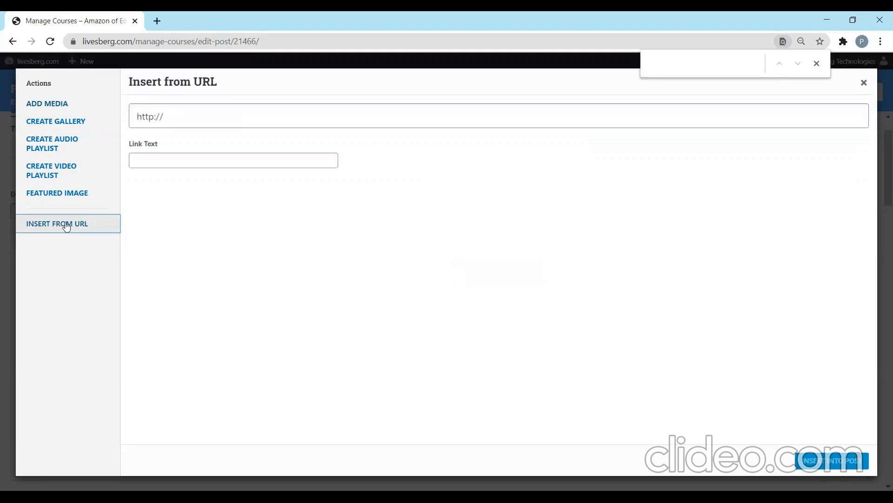
{"action": "left_click", "coordinate": [202, 117]}
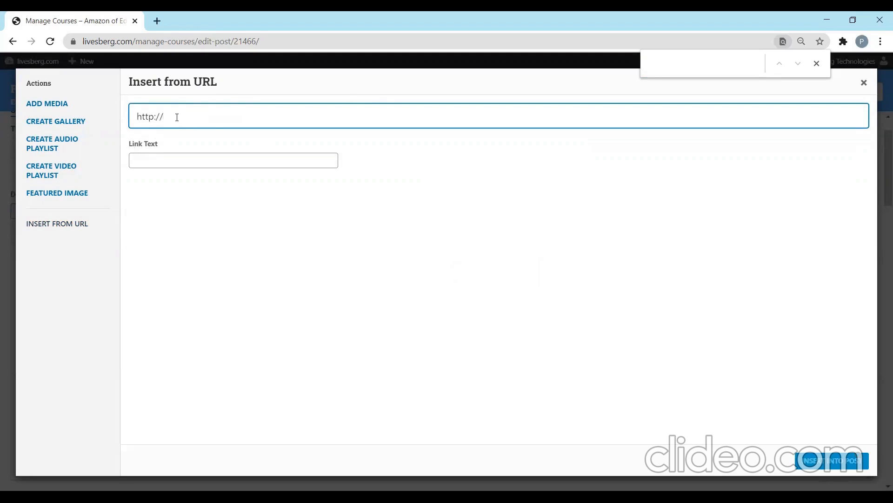
{"action": "left_click", "coordinate": [50, 104]}
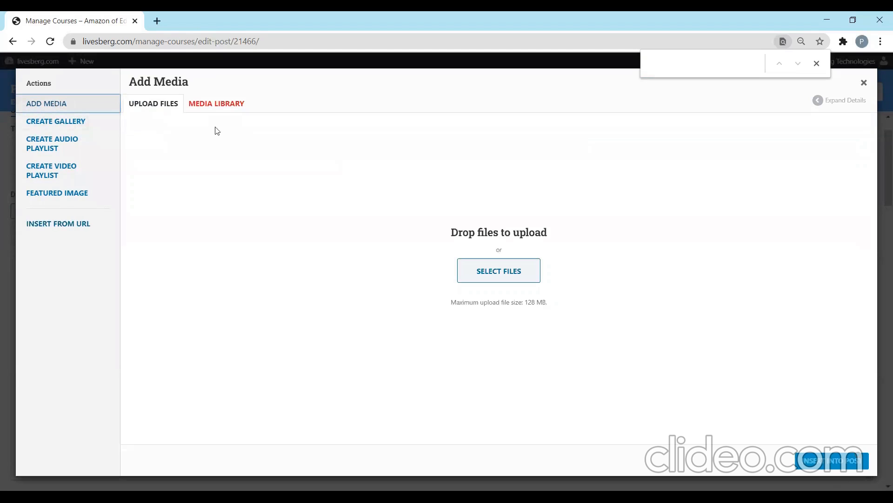
{"action": "left_click", "coordinate": [504, 274]}
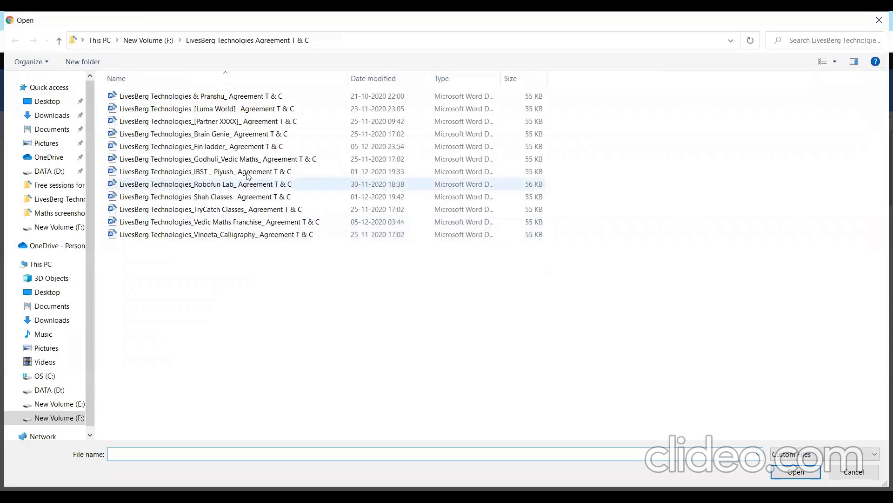
{"action": "left_click", "coordinate": [879, 20]}
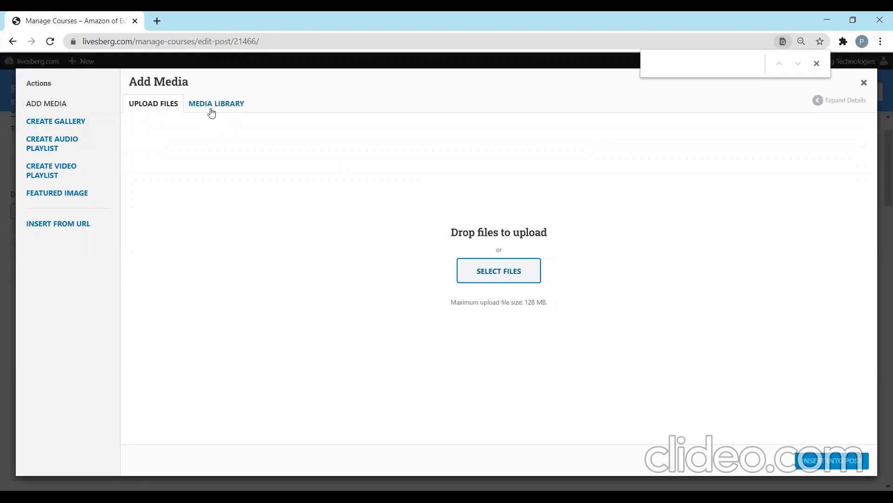
{"action": "left_click", "coordinate": [210, 109]}
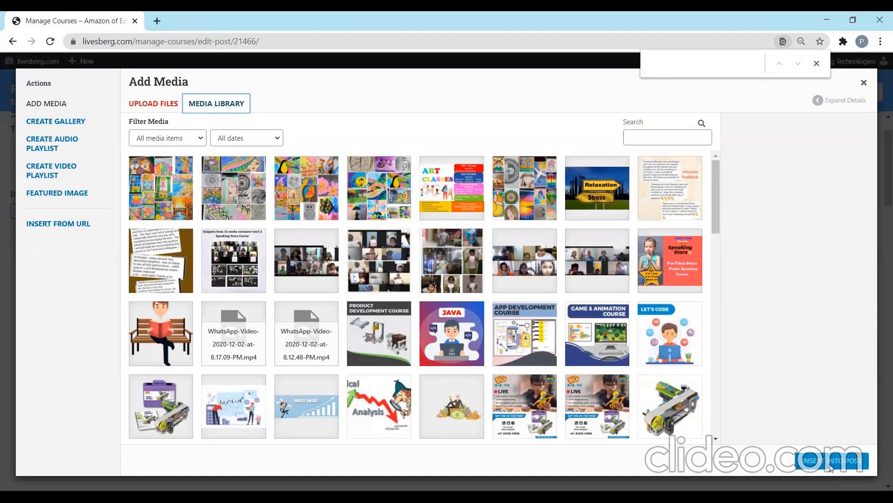
{"action": "left_click", "coordinate": [866, 84]}
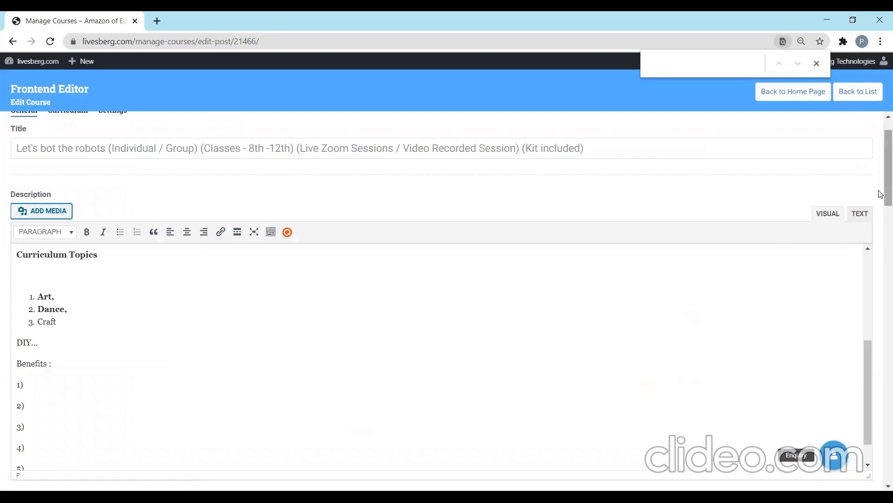
Assign the course to the School categories 8th, 9th, 10th, 11th and 12th
{"action": "scroll", "coordinate": [881, 195], "scroll_direction": "down", "scroll_amount": 10}
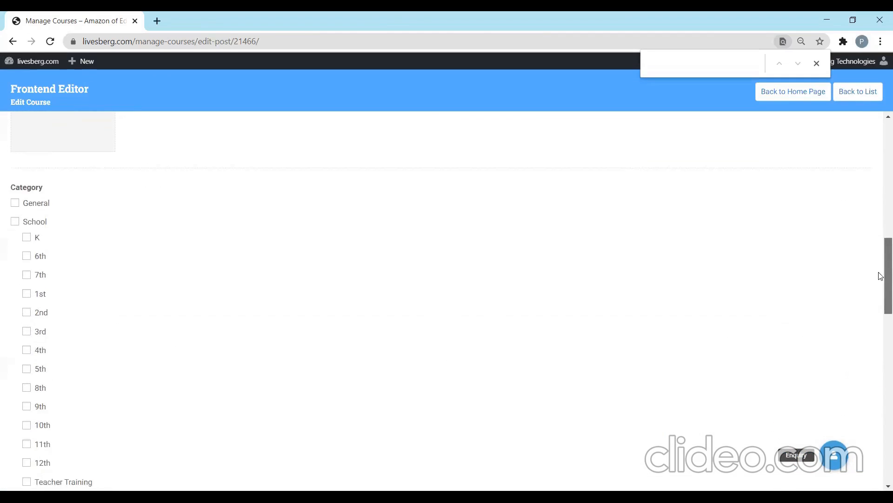
{"action": "scroll", "coordinate": [880, 276], "scroll_direction": "up", "scroll_amount": 3}
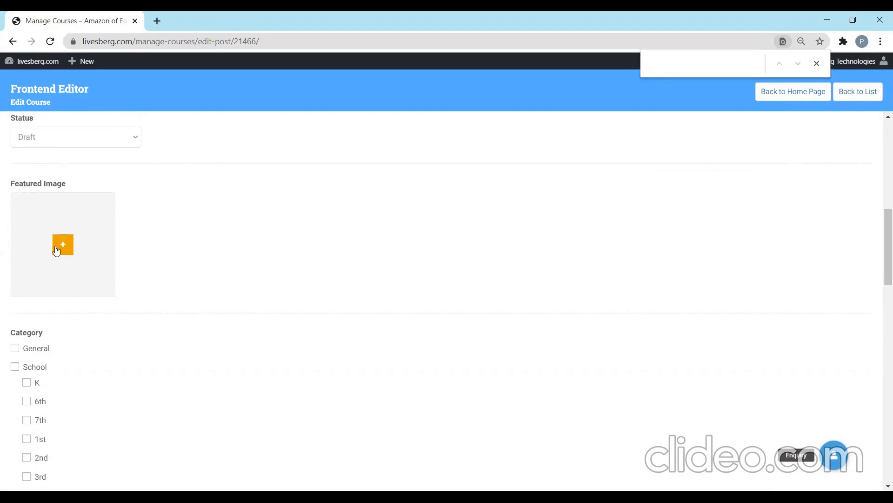
{"action": "left_click_drag", "start_coordinate": [881, 234], "coordinate": [881, 275]}
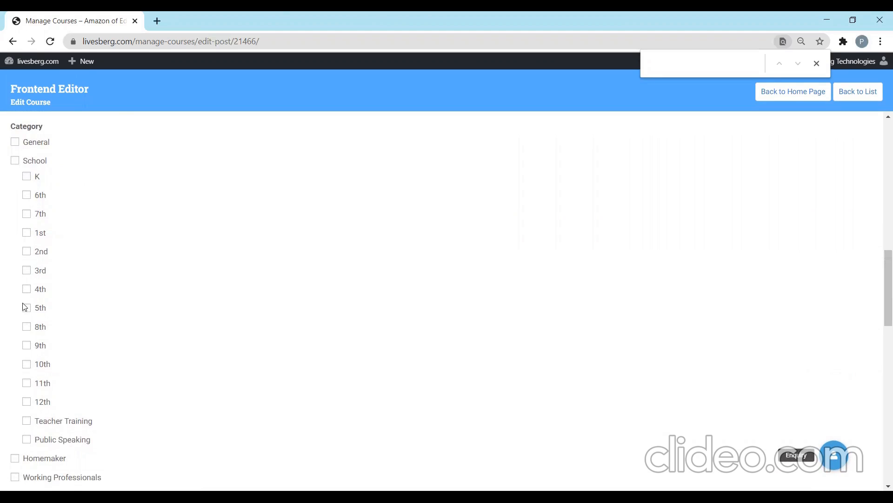
{"action": "left_click", "coordinate": [26, 327]}
{"action": "left_click", "coordinate": [27, 345]}
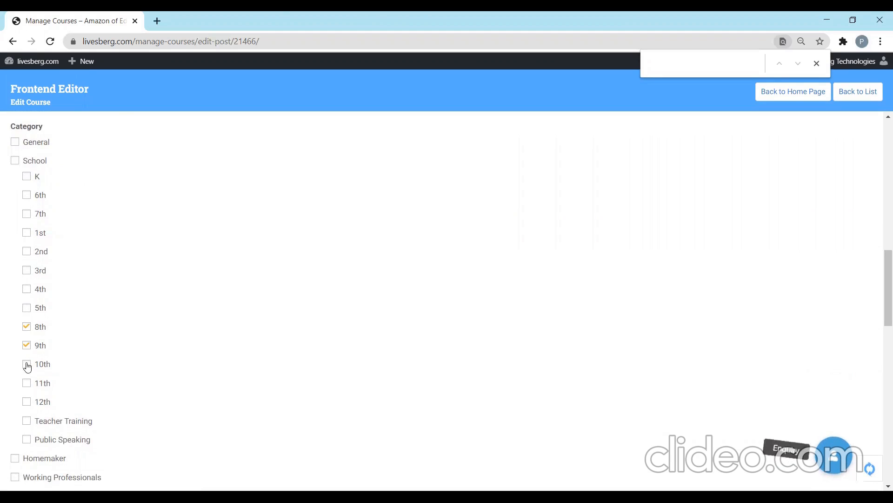
{"action": "left_click", "coordinate": [27, 365]}
{"action": "left_click", "coordinate": [27, 383]}
{"action": "left_click", "coordinate": [27, 402]}
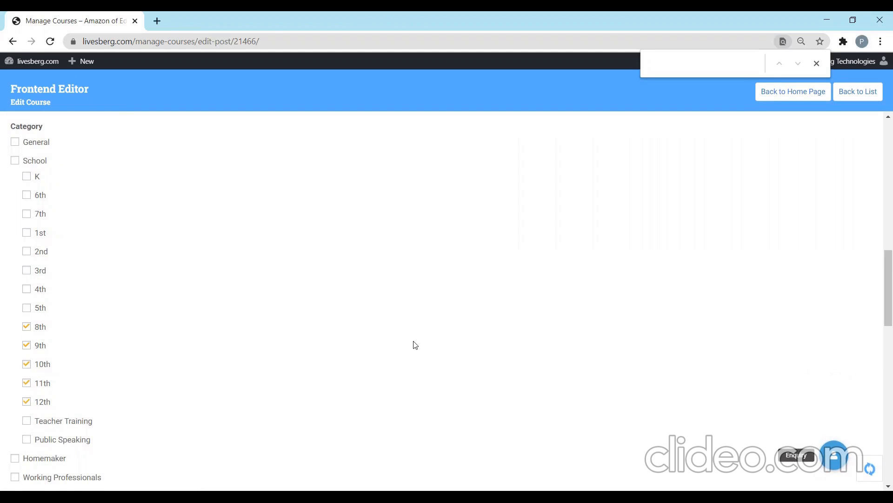
Add the Coding & Programming and Robotics categories under Courses & Programs to the course
{"action": "left_click_drag", "start_coordinate": [880, 325], "coordinate": [880, 375]}
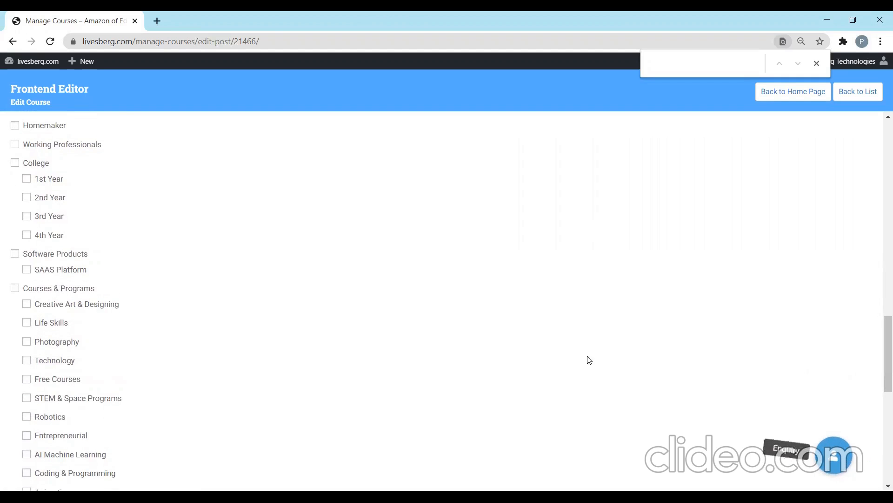
{"action": "left_click_drag", "start_coordinate": [881, 338], "coordinate": [880, 380]}
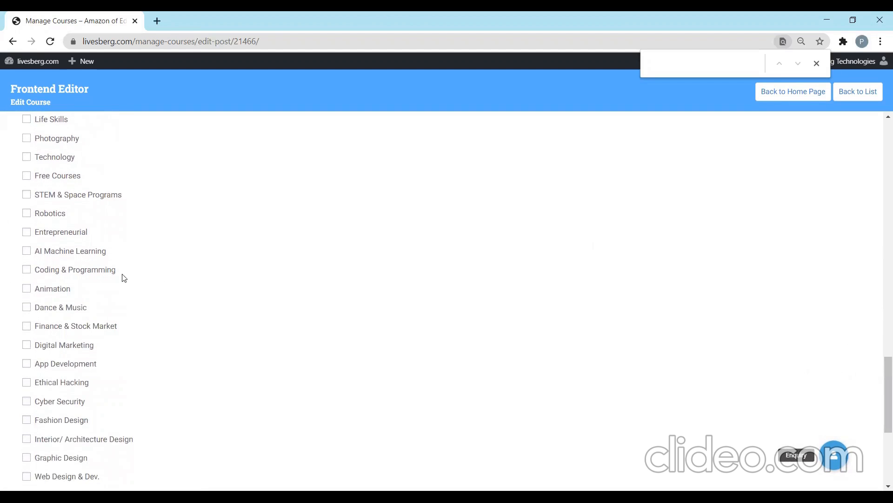
{"action": "left_click", "coordinate": [27, 269]}
{"action": "mouse_move", "coordinate": [881, 396]}
{"action": "left_mouse_down"}
{"action": "mouse_move", "coordinate": [881, 359]}
{"action": "mouse_move", "coordinate": [881, 385]}
{"action": "left_mouse_up"}
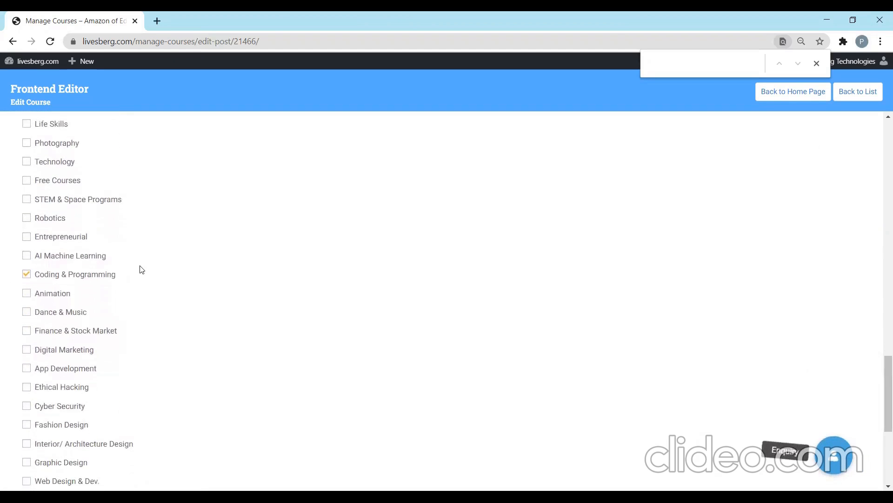
{"action": "left_click", "coordinate": [27, 217]}
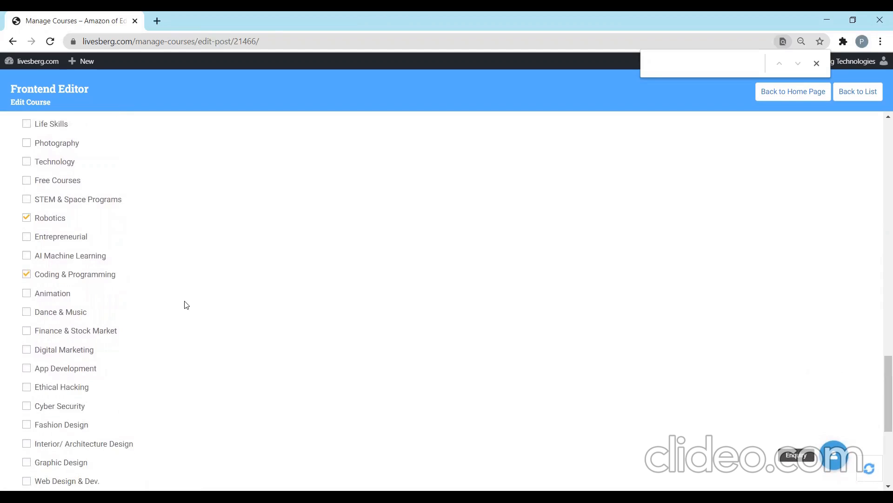
Create a curriculum section named "Robotics" for the course
{"action": "left_click_drag", "start_coordinate": [880, 402], "coordinate": [877, 172]}
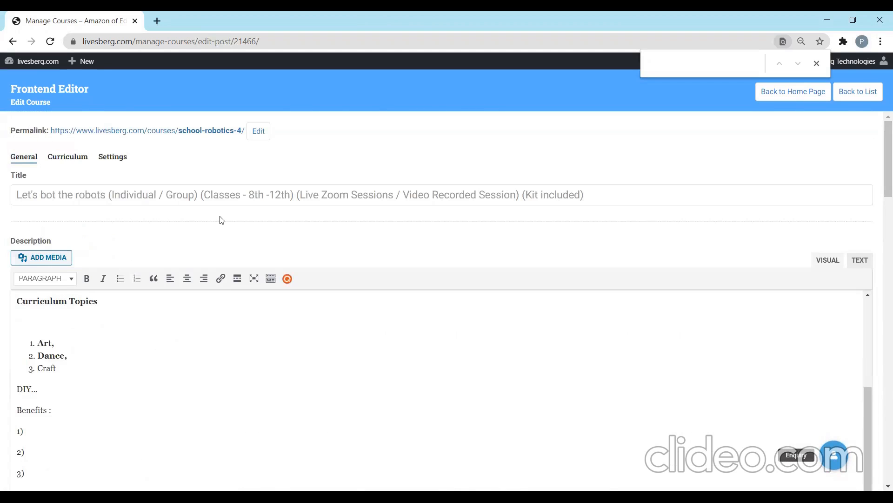
{"action": "left_click", "coordinate": [62, 158]}
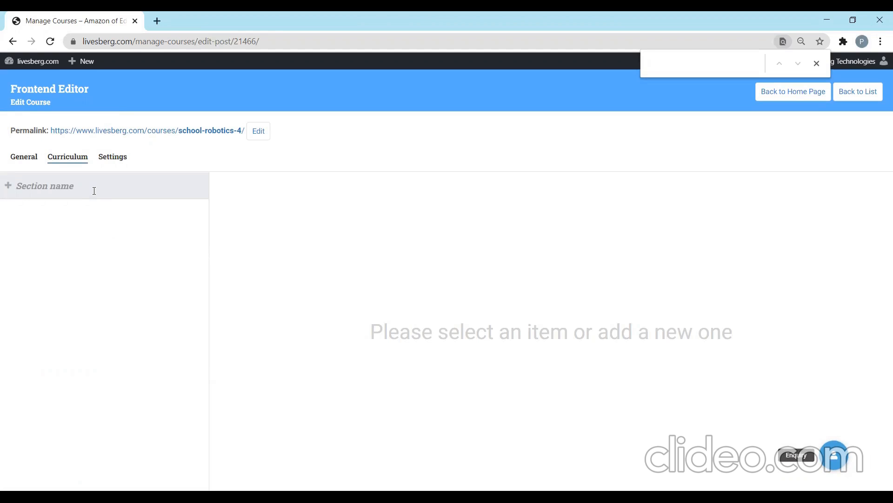
{"action": "left_click", "coordinate": [93, 190]}
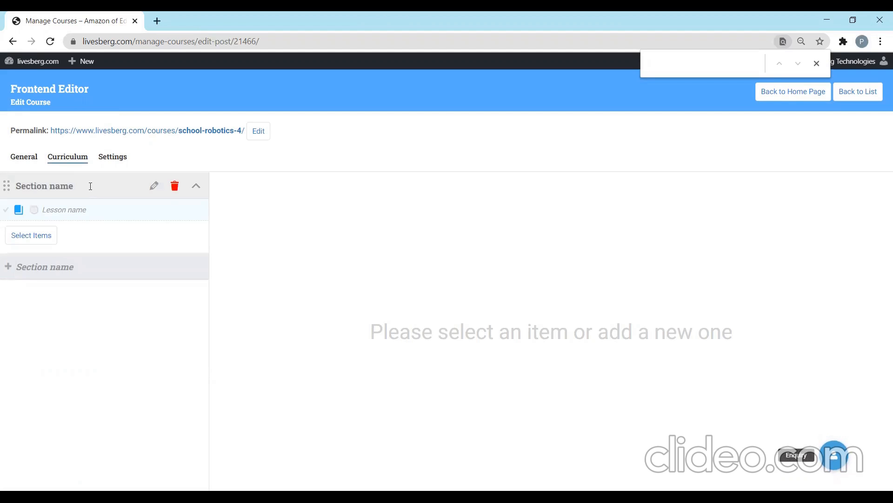
{"action": "type", "text": "Robotics"}
{"action": "key", "text": "Return"}
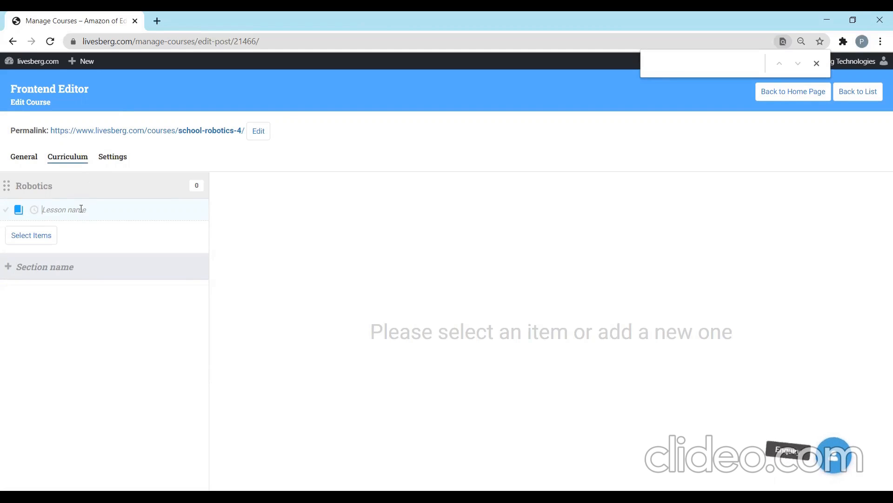
Add a lesson named "What are bots" to the Robotics section
{"action": "left_click", "coordinate": [82, 208]}
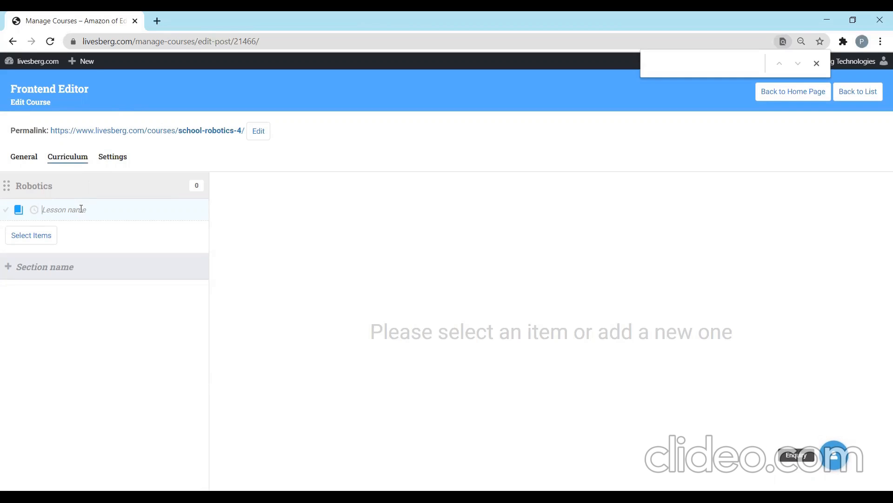
{"action": "left_click", "coordinate": [81, 209]}
{"action": "type", "text": "hat are bot"}
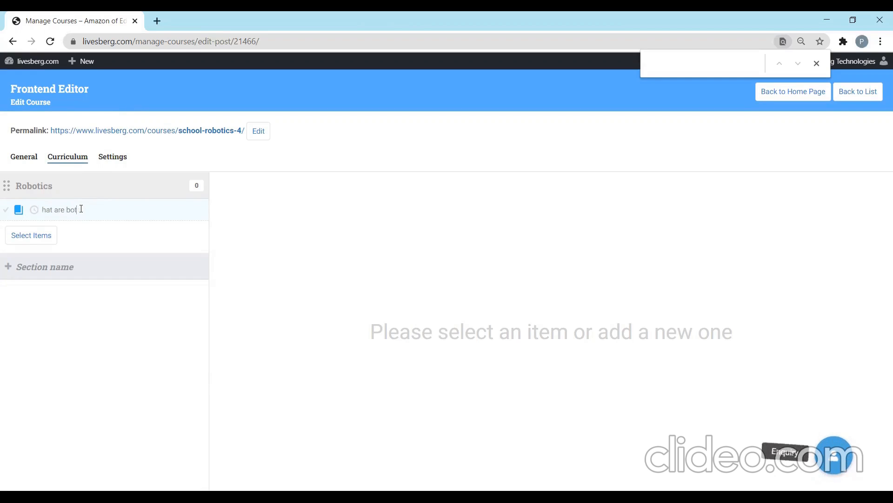
{"action": "key", "text": "BackSpace"}
{"action": "key", "text": "BackSpace"}
{"action": "key", "text": "BackSpace"}
{"action": "key", "text": "BackSpace"}
{"action": "key", "text": "BackSpace"}
{"action": "key", "text": "BackSpace"}
{"action": "key", "text": "BackSpace"}
{"action": "key", "text": "BackSpace"}
{"action": "type", "text": "What are bots"}
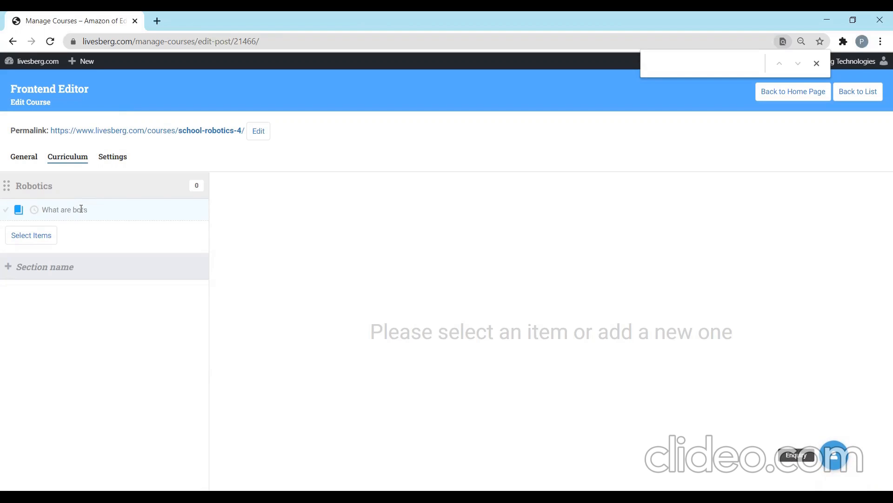
{"action": "key", "text": "Return"}
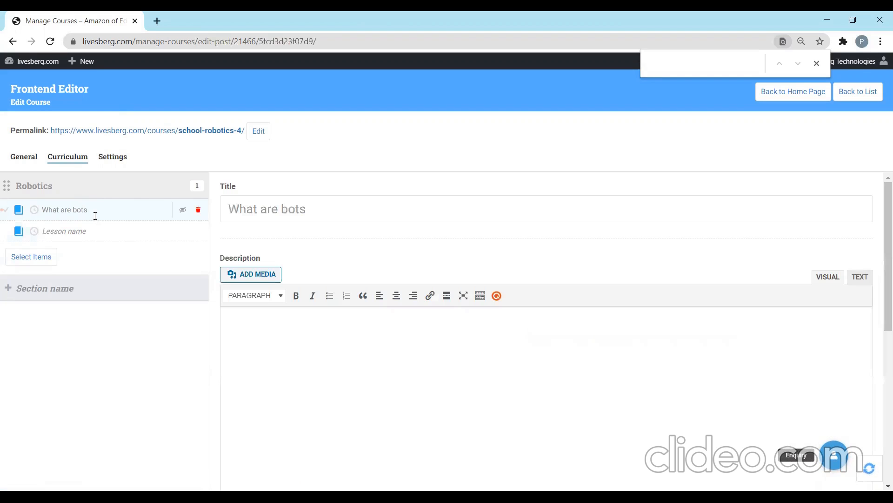
Enter "What are robots" as the name of the second lesson in the Robotics section
{"action": "type", "text": "What are rbob"}
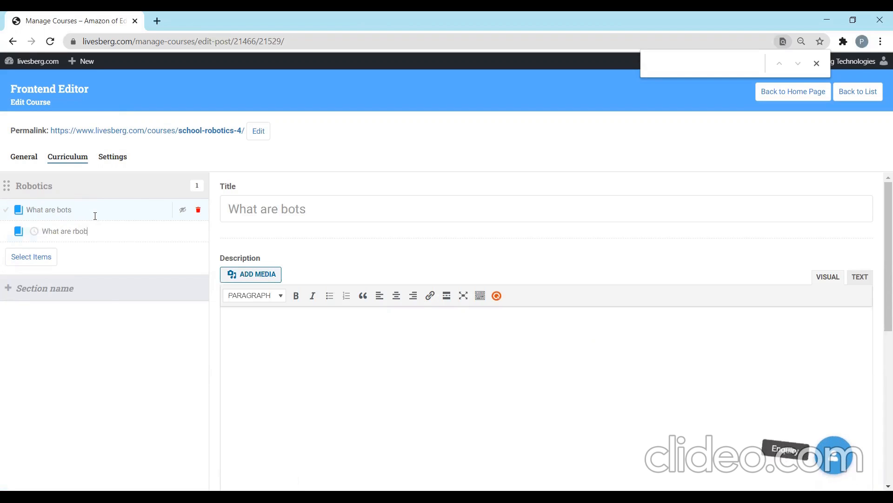
{"action": "key", "text": "BackSpace"}
{"action": "key", "text": "BackSpace"}
{"action": "key", "text": "BackSpace"}
{"action": "key", "text": "BackSpace"}
{"action": "type", "text": "robots"}
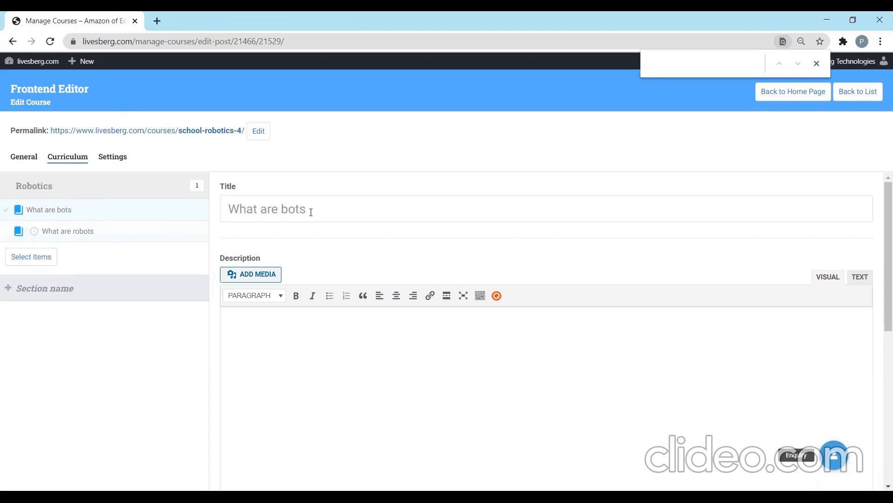
Paste the prepared enrolment message, from "Congratulation you have enrolled" onward, into the description of the "What are bots" lesson
{"action": "left_click", "coordinate": [94, 216]}
{"action": "left_click", "coordinate": [258, 318]}
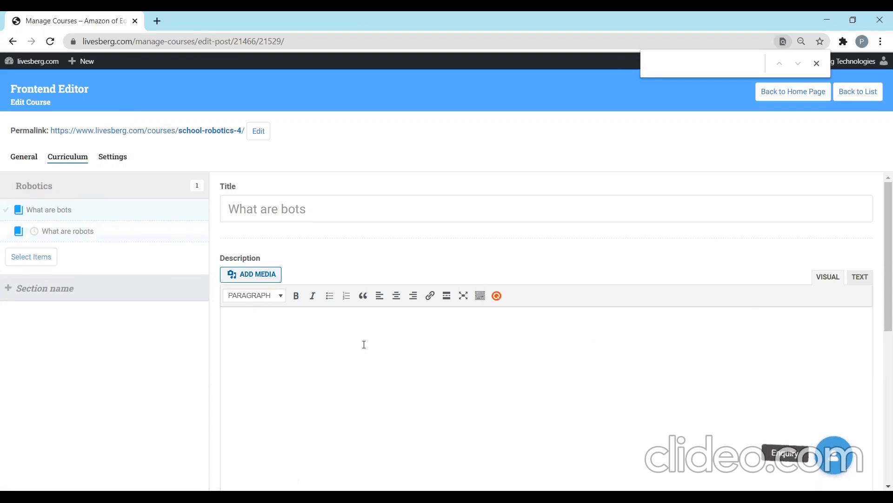
{"action": "key", "text": "alt+Tab"}
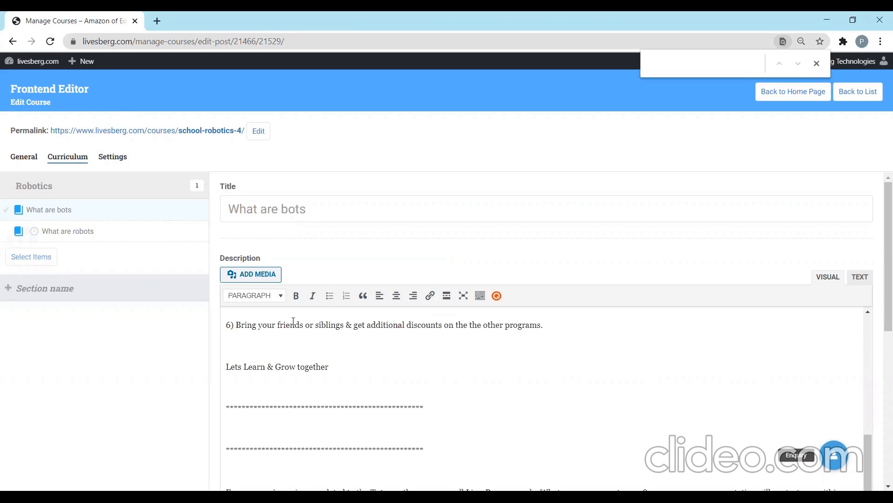
{"action": "left_click_drag", "start_coordinate": [871, 447], "coordinate": [869, 323]}
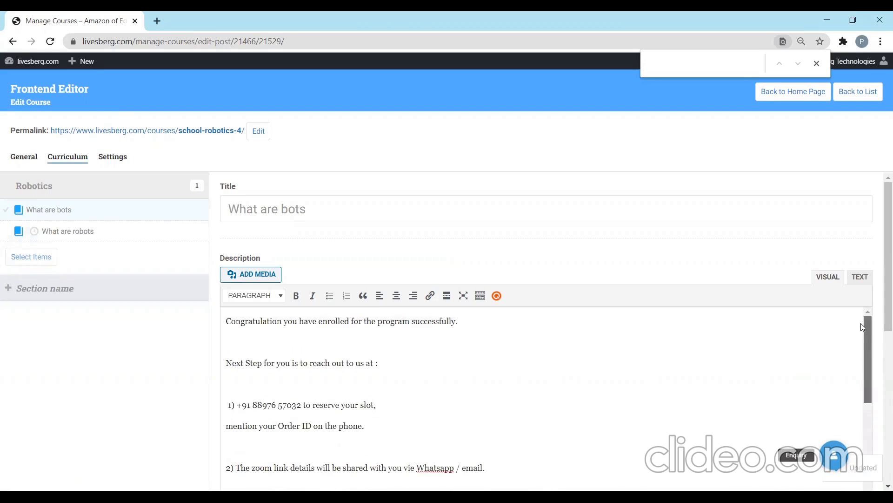
Remove the blank lines around "Next Step for you is to reach out to us at :" and merge item 1 into a single line
{"action": "key", "text": "Delete"}
{"action": "key", "text": "Down"}
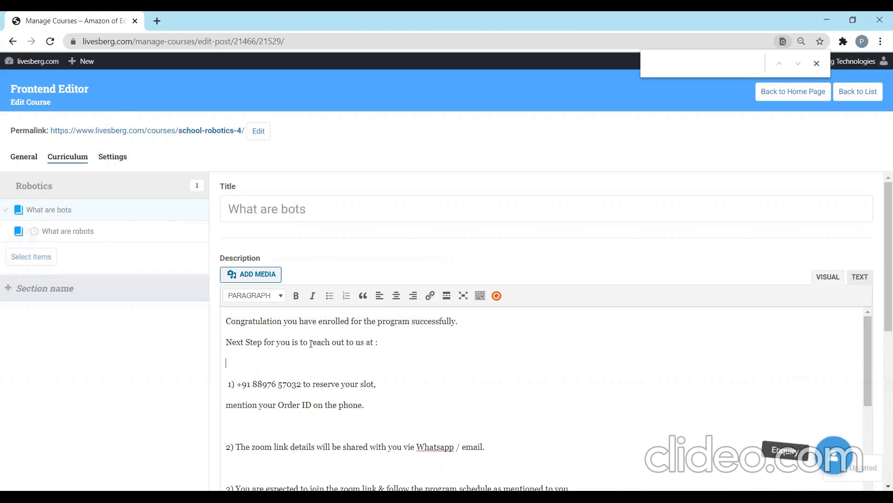
{"action": "key", "text": "Delete"}
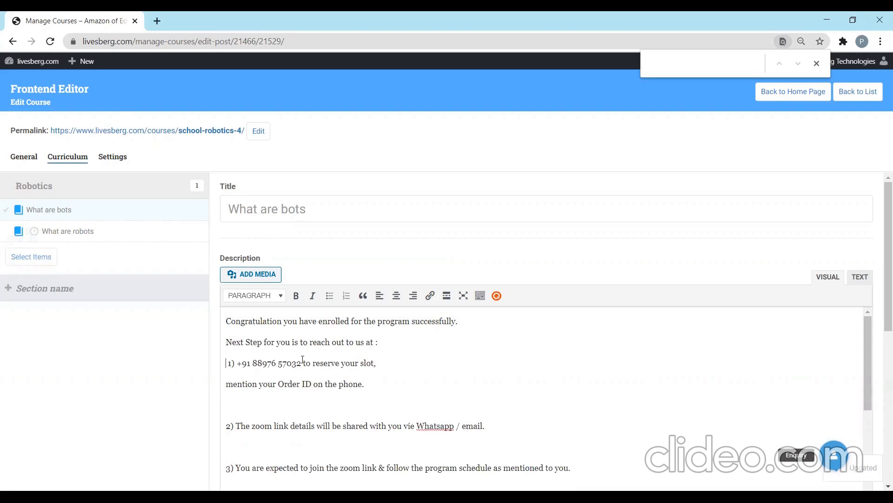
{"action": "left_click_drag", "start_coordinate": [292, 362], "coordinate": [236, 372]}
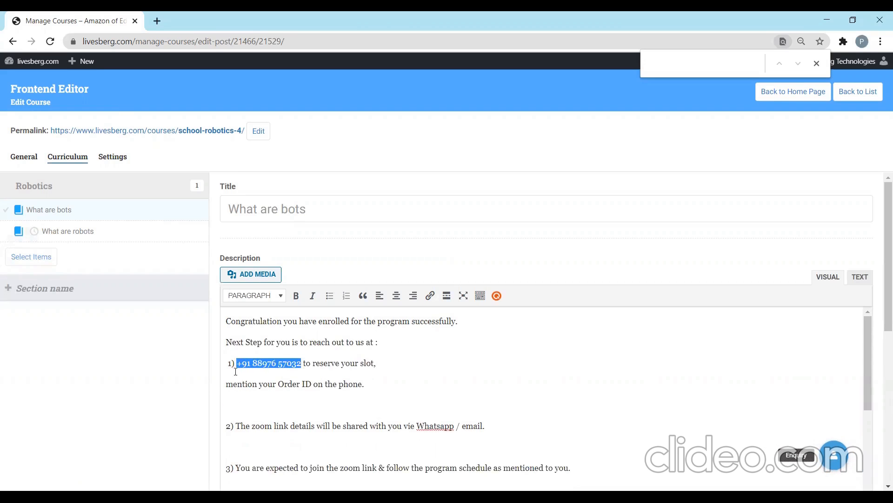
{"action": "left_click", "coordinate": [228, 383]}
{"action": "key", "text": "BackSpace"}
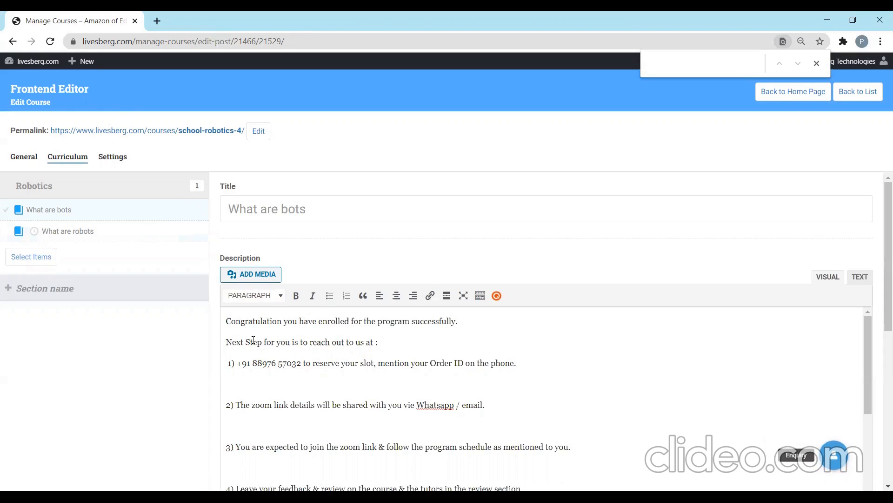
Insert "Send the screenshot of the Order ID & the payment" before the phone number in item 1
{"action": "left_click", "coordinate": [239, 363]}
{"action": "type", "text": "Send the s"}
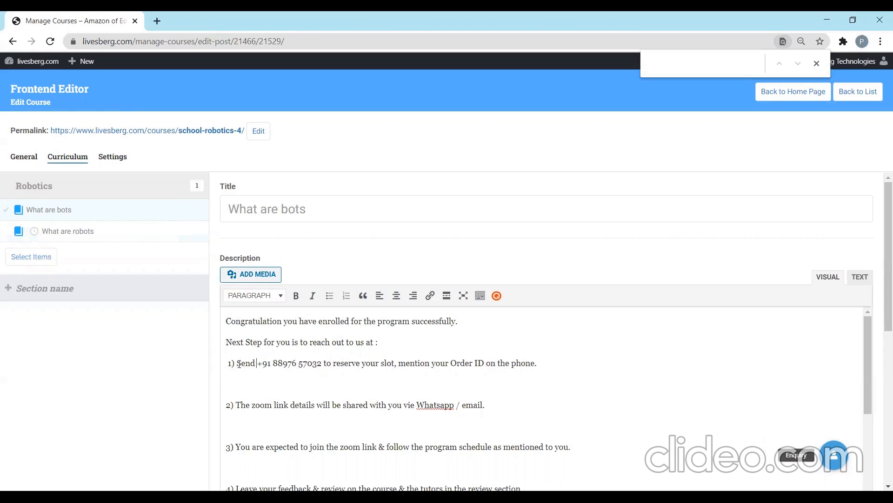
{"action": "type", "text": "naps"}
{"action": "key", "text": "BackSpace"}
{"action": "key", "text": "BackSpace"}
{"action": "key", "text": "BackSpace"}
{"action": "key", "text": "BackSpace"}
{"action": "type", "text": "creenshot pl"}
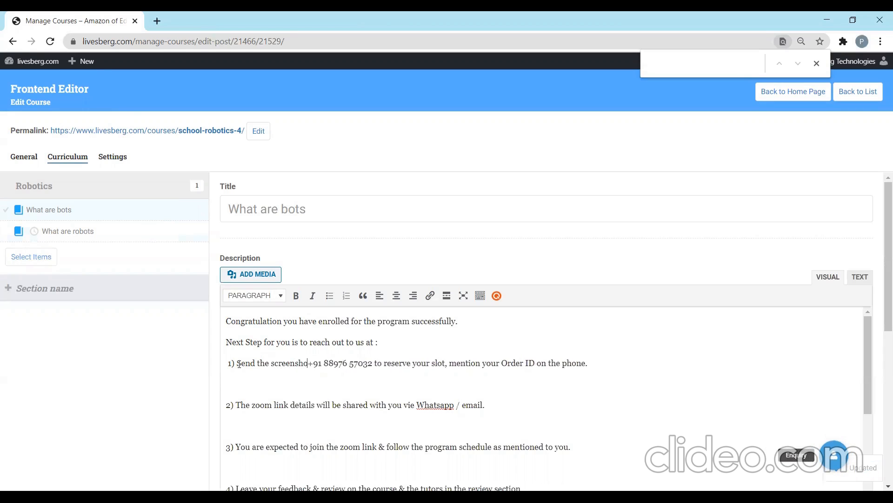
{"action": "key", "text": "BackSpace"}
{"action": "key", "text": "BackSpace"}
{"action": "type", "text": "of the"}
{"action": "type", "text": " Order IR"}
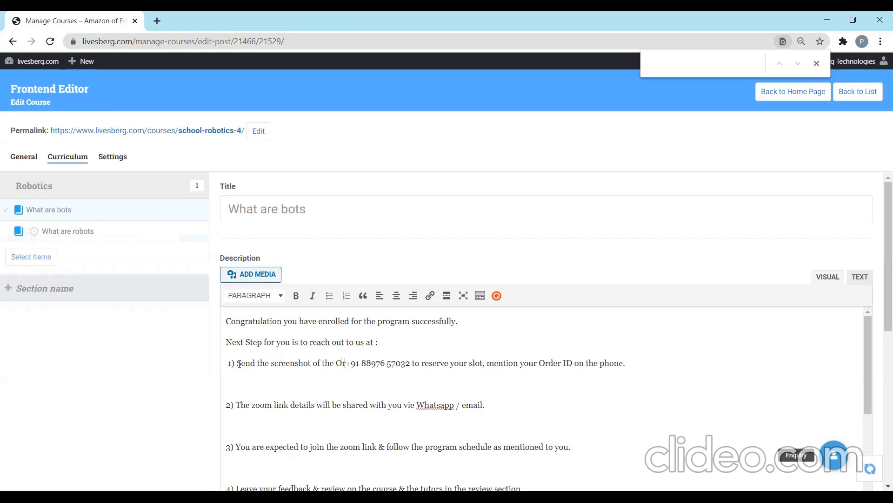
{"action": "key", "text": "BackSpace"}
{"action": "type", "text": "D & the payment"}
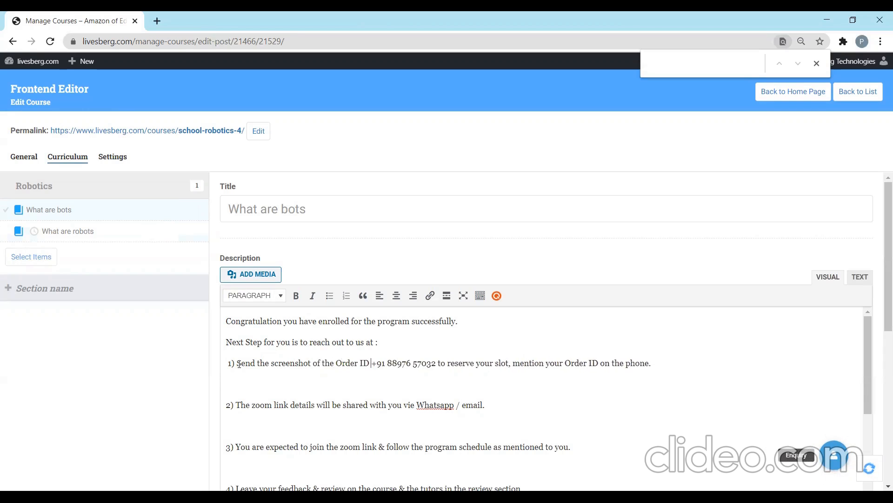
{"action": "type", "text": " mad"}
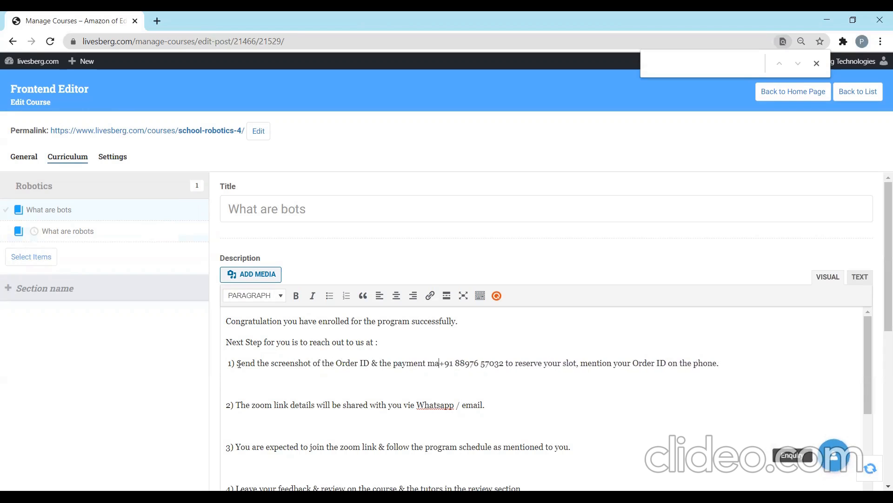
Replace "& the payment" in item 1 with "of the purchase to" and delete "mention your Order ID on the phone." from its end
{"action": "key", "text": "BackSpace"}
{"action": "key", "text": "BackSpace"}
{"action": "key", "text": "BackSpace"}
{"action": "key", "text": "BackSpace"}
{"action": "key", "text": "BackSpace"}
{"action": "key", "text": "BackSpace"}
{"action": "key", "text": "BackSpace"}
{"action": "key", "text": "BackSpace"}
{"action": "key", "text": "BackSpace"}
{"action": "key", "text": "BackSpace"}
{"action": "key", "text": "BackSpace"}
{"action": "key", "text": "BackSpace"}
{"action": "key", "text": "BackSpace"}
{"action": "key", "text": "BackSpace"}
{"action": "key", "text": "BackSpace"}
{"action": "key", "text": "BackSpace"}
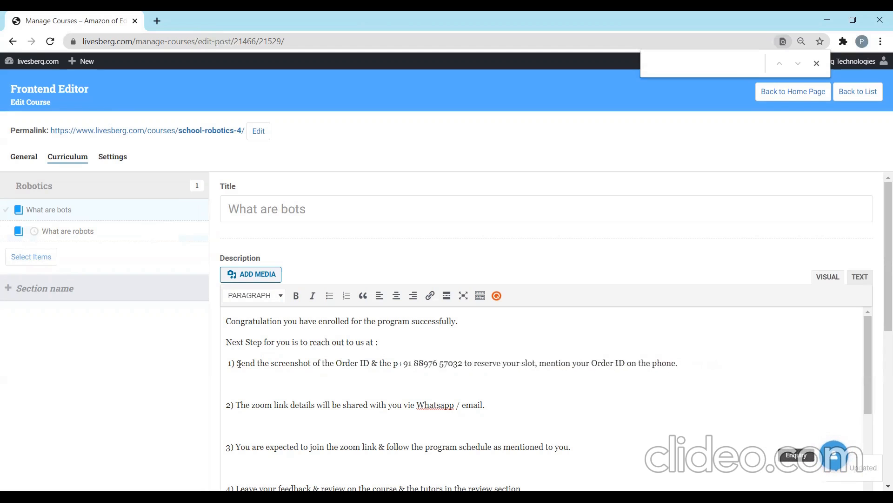
{"action": "key", "text": "BackSpace"}
{"action": "type", "text": "of the pur"}
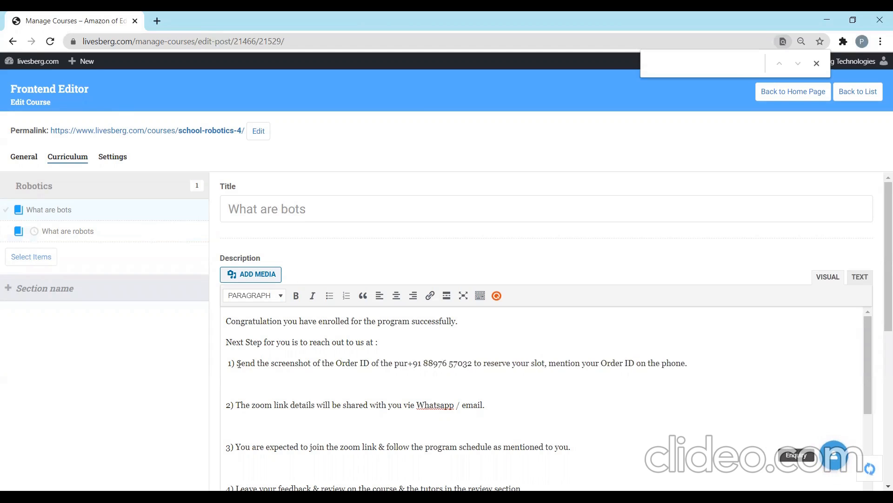
{"action": "type", "text": "chase to"}
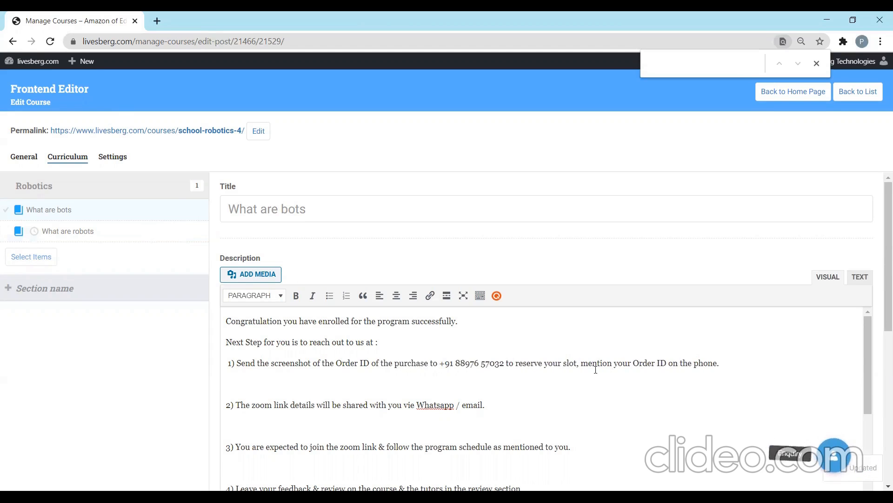
{"action": "left_click_drag", "start_coordinate": [581, 363], "coordinate": [739, 364]}
{"action": "key", "text": "BackSpace"}
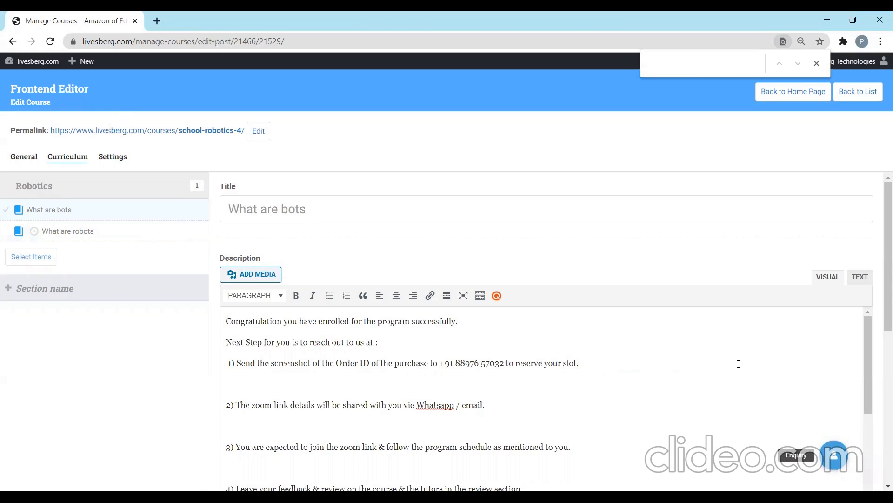
Delete the comma at the end of item 1 and remove the blank lines separating items 1 to 6
{"action": "key", "text": "BackSpace"}
{"action": "scroll", "coordinate": [868, 343], "scroll_direction": "down", "scroll_amount": 2}
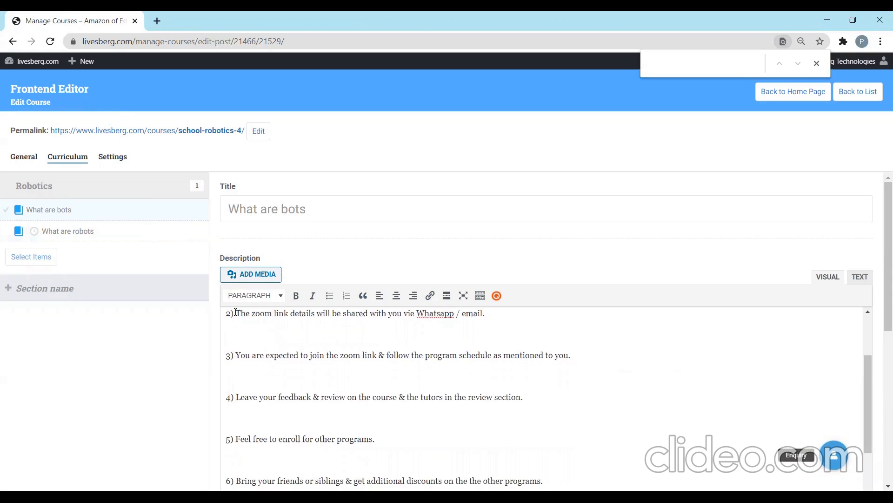
{"action": "left_click", "coordinate": [362, 409]}
{"action": "key", "text": "BackSpace"}
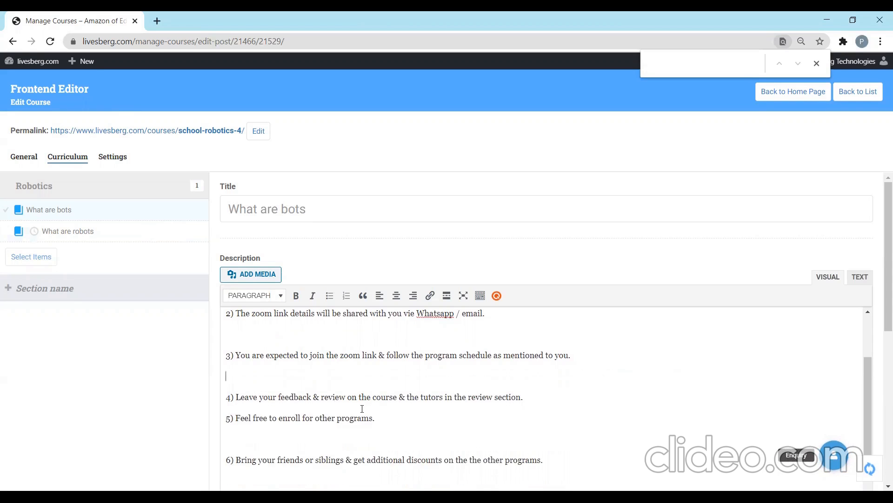
{"action": "key", "text": "BackSpace"}
{"action": "key", "text": "BackSpace"}
{"action": "key", "text": "Up"}
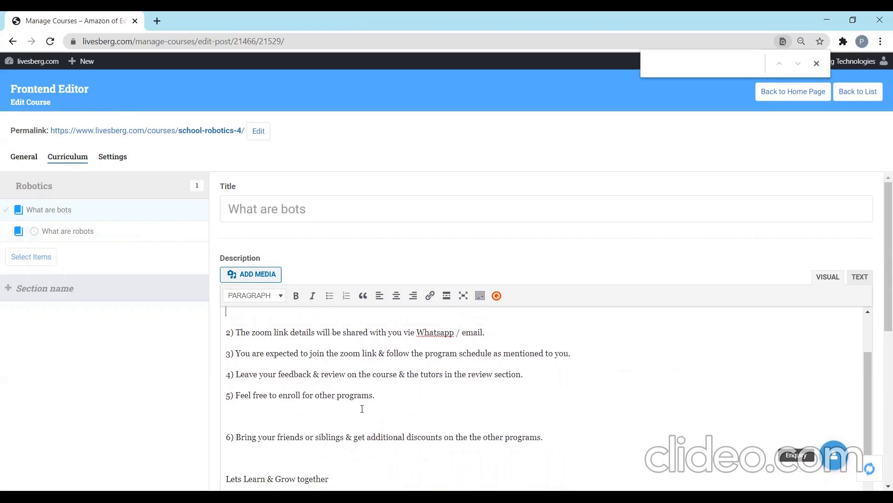
{"action": "key", "text": "BackSpace"}
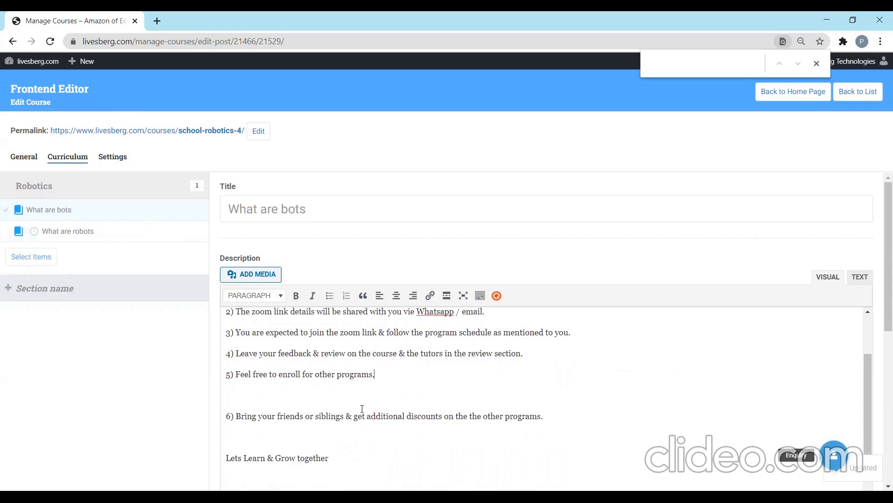
{"action": "key", "text": "BackSpace"}
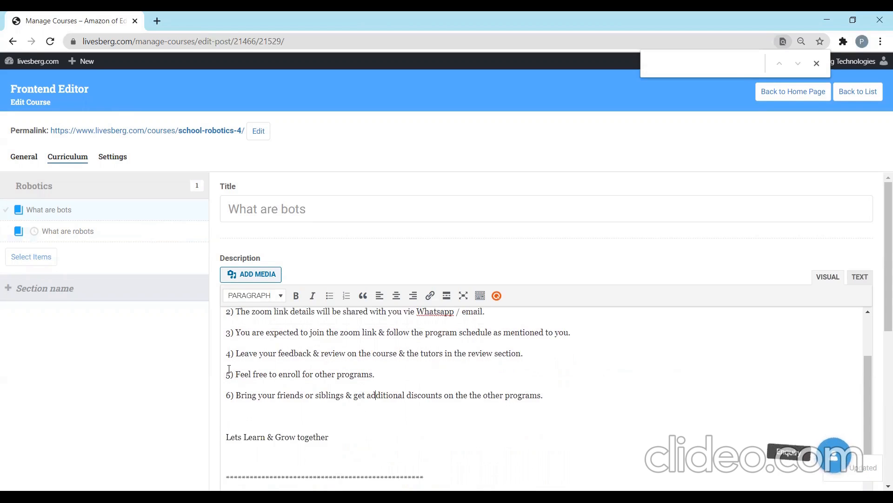
Replace the full stop at the end of item 5 with "& avail discounts", using the spelling suggestion to correct the last word
{"action": "left_click_drag", "start_coordinate": [227, 353], "coordinate": [545, 395]}
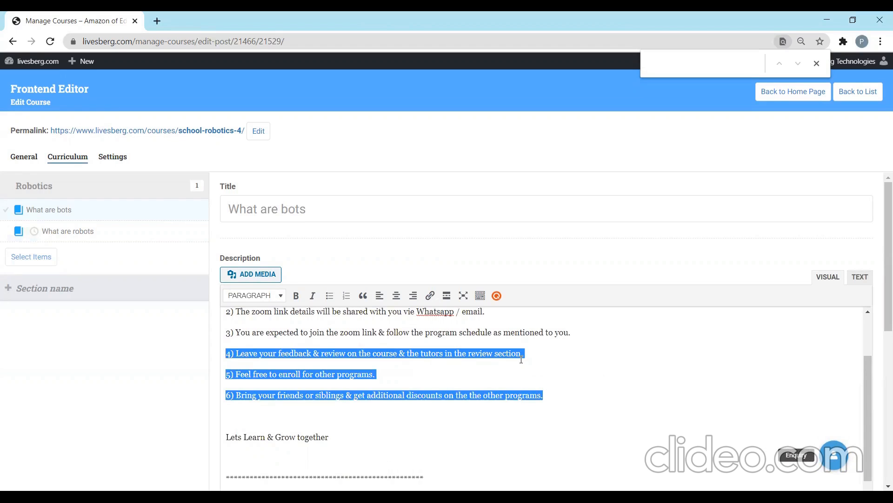
{"action": "left_click", "coordinate": [377, 374]}
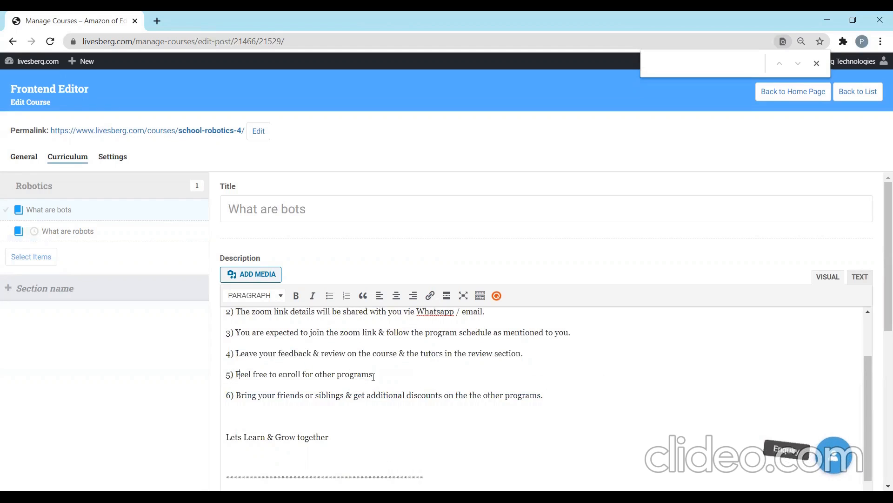
{"action": "key", "text": "BackSpace"}
{"action": "type", "text": "&"}
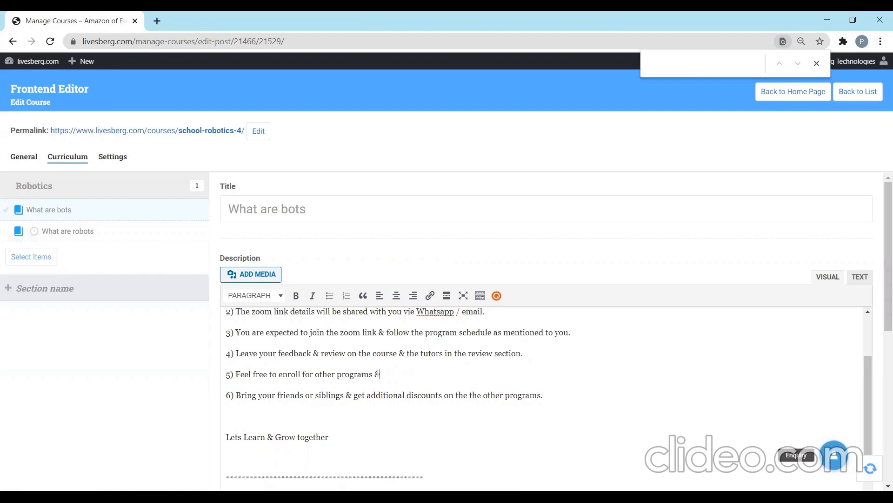
{"action": "type", "text": " avail discouts"}
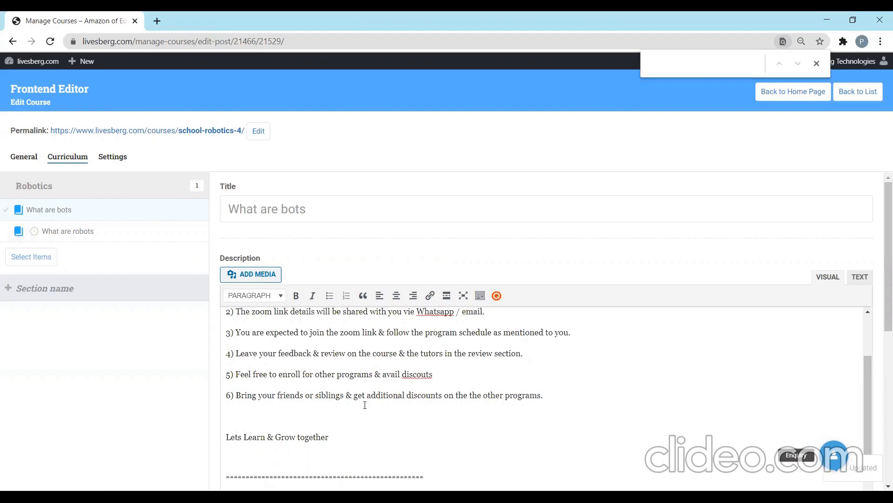
{"action": "right_click", "coordinate": [421, 373]}
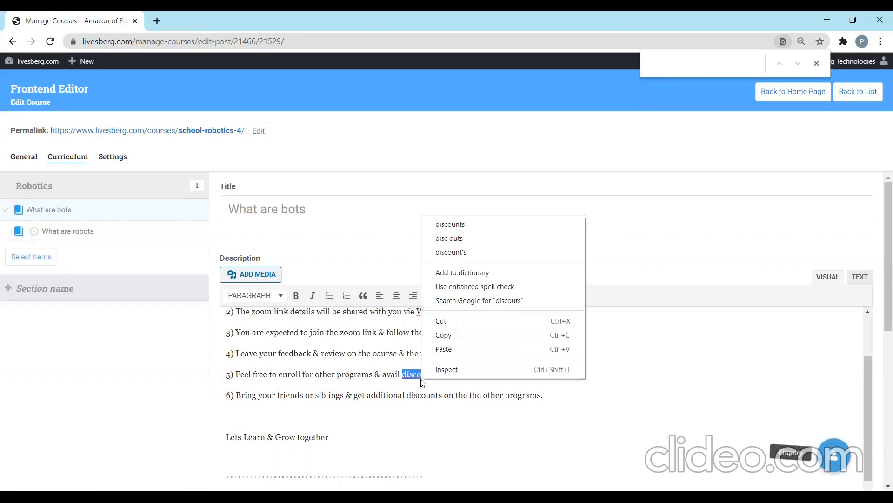
{"action": "left_click", "coordinate": [469, 224]}
{"action": "left_click_drag", "start_coordinate": [549, 395], "coordinate": [203, 338]}
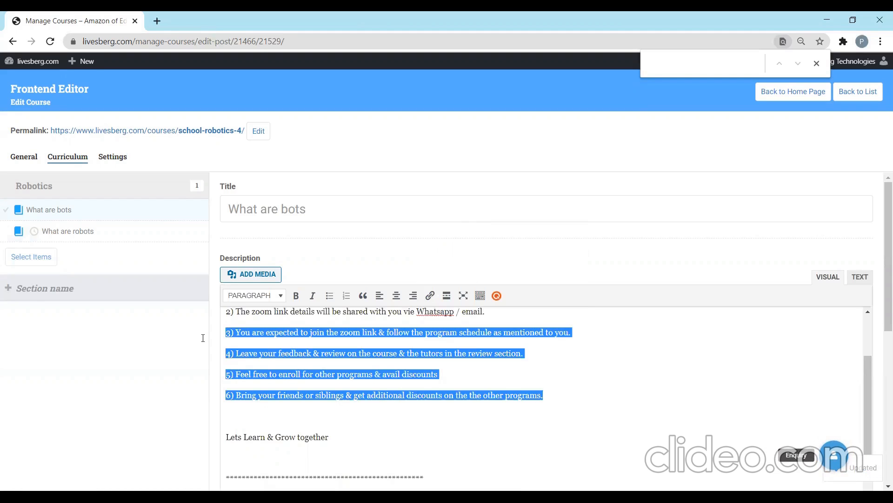
Join the "Or mail us at" line to the "For any queries" paragraph and remove the blank line above that paragraph
{"action": "left_click_drag", "start_coordinate": [870, 397], "coordinate": [868, 456]}
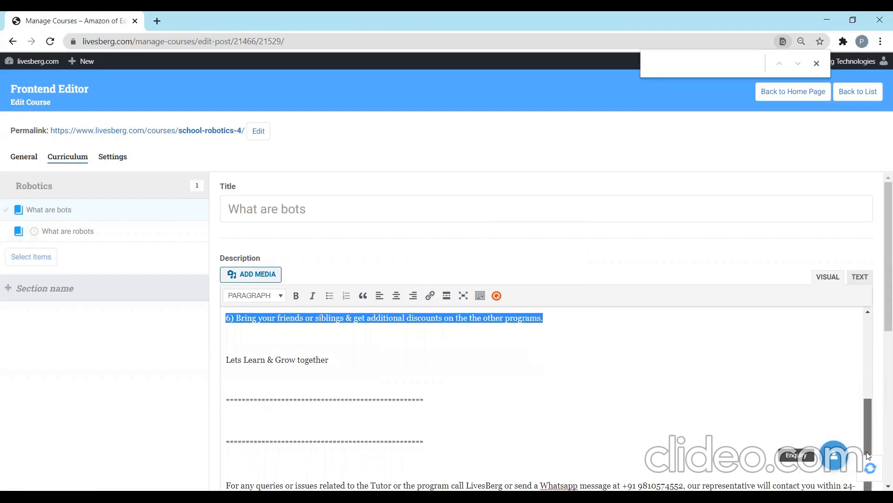
{"action": "left_click", "coordinate": [642, 441]}
{"action": "key", "text": "ctrl+End"}
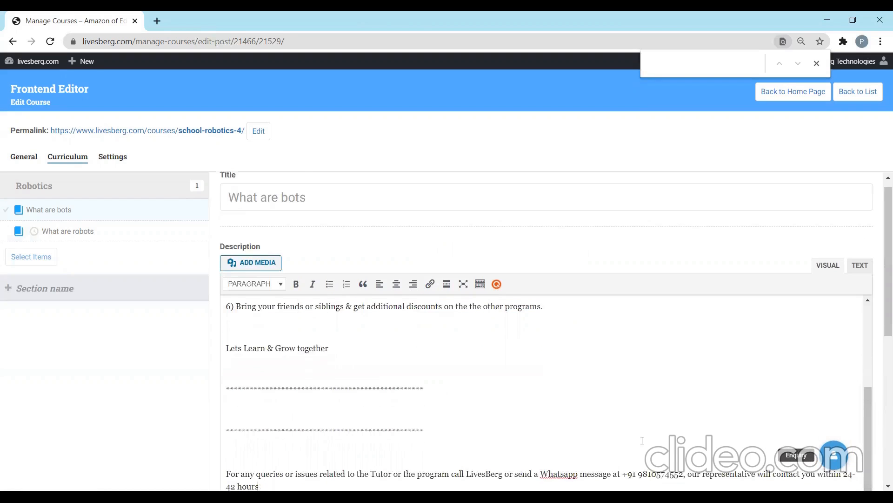
{"action": "left_click", "coordinate": [314, 470]}
{"action": "key", "text": "Delete"}
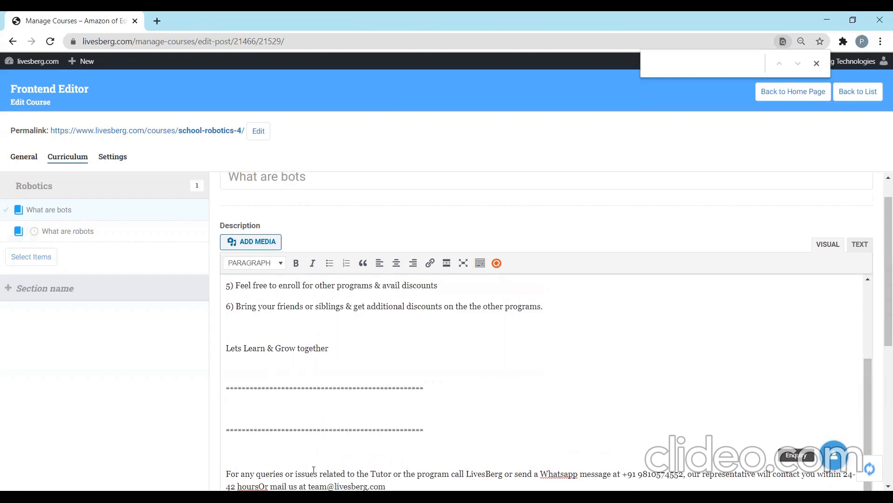
{"action": "key", "text": "BackSpace"}
{"action": "key", "text": "Delete"}
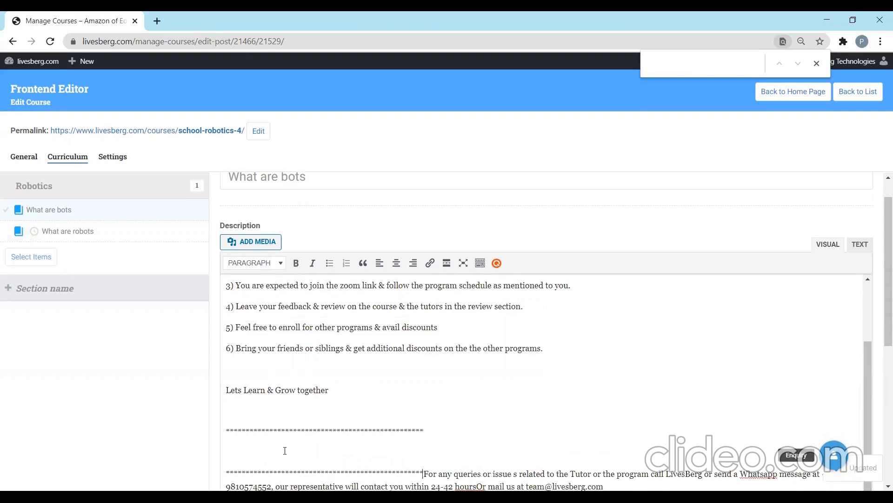
{"action": "key", "text": "Return"}
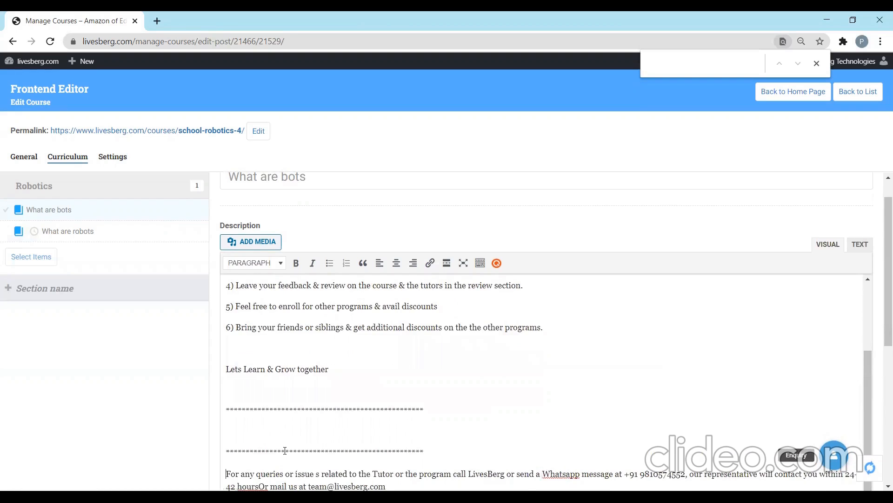
Remove the blank lines around "Lets Learn & Grow together" and between the separators, merging the first separator onto that line
{"action": "key", "text": "BackSpace"}
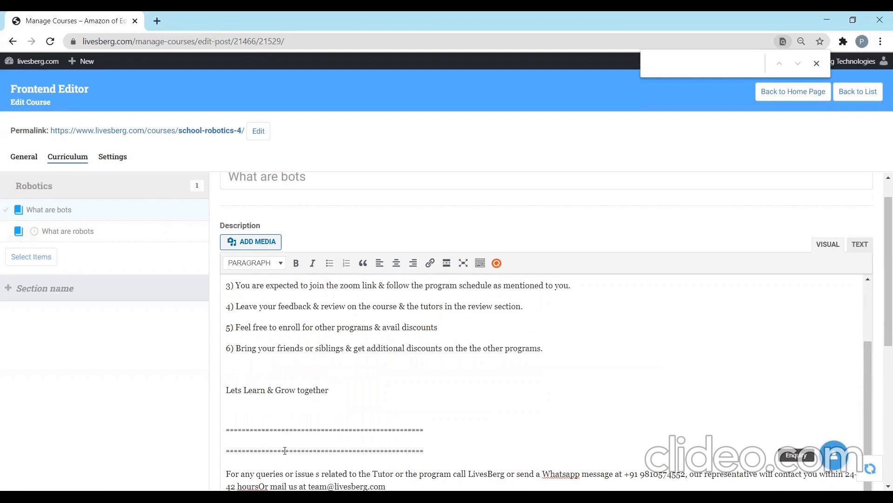
{"action": "key", "text": "BackSpace"}
{"action": "key", "text": "Delete"}
{"action": "key", "text": "Up"}
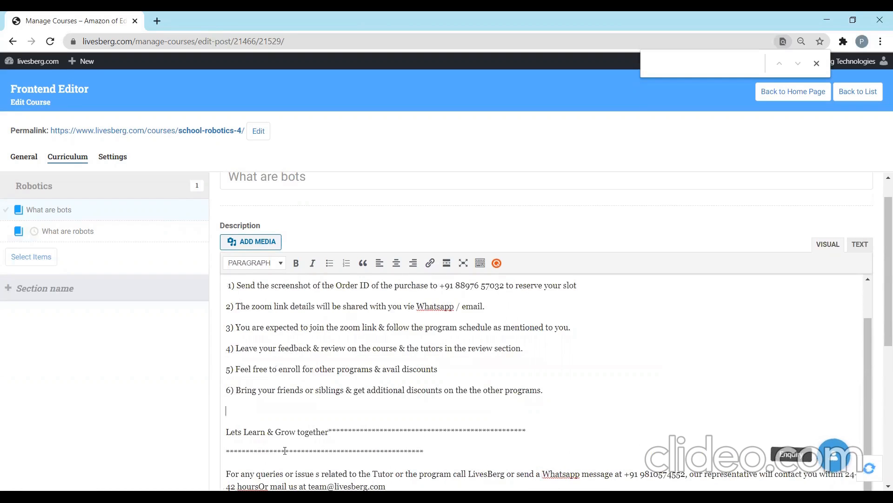
{"action": "key", "text": "Delete"}
Format the text from "Next Step for you is to reach out to us at :" through the second separator as Heading 3 and toggle bold
{"action": "left_click_drag", "start_coordinate": [425, 450], "coordinate": [225, 283]}
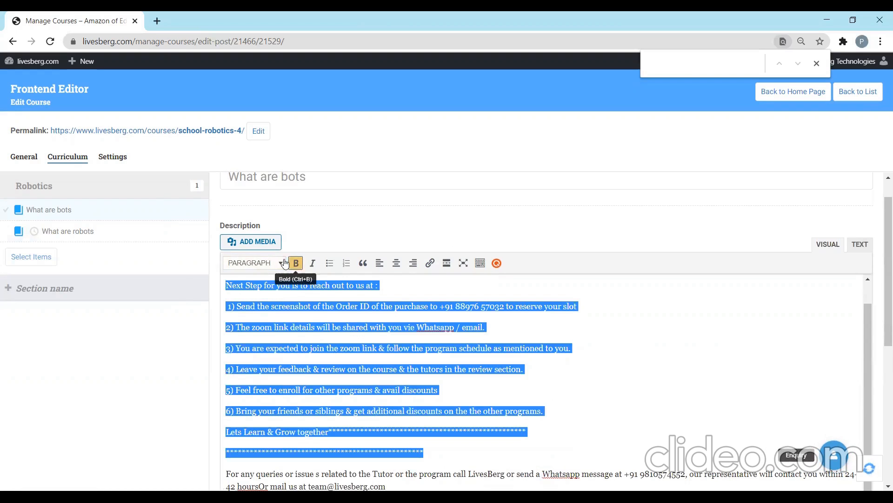
{"action": "left_click", "coordinate": [254, 263]}
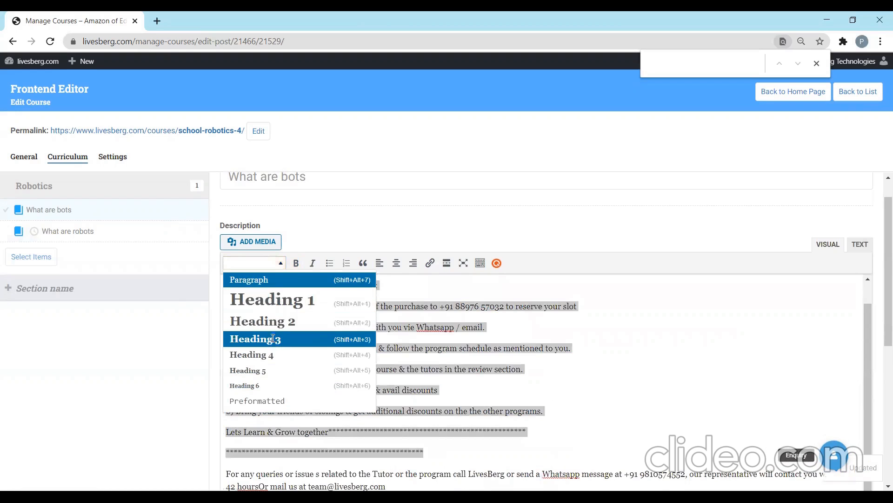
{"action": "left_click", "coordinate": [273, 338]}
{"action": "left_click", "coordinate": [354, 359]}
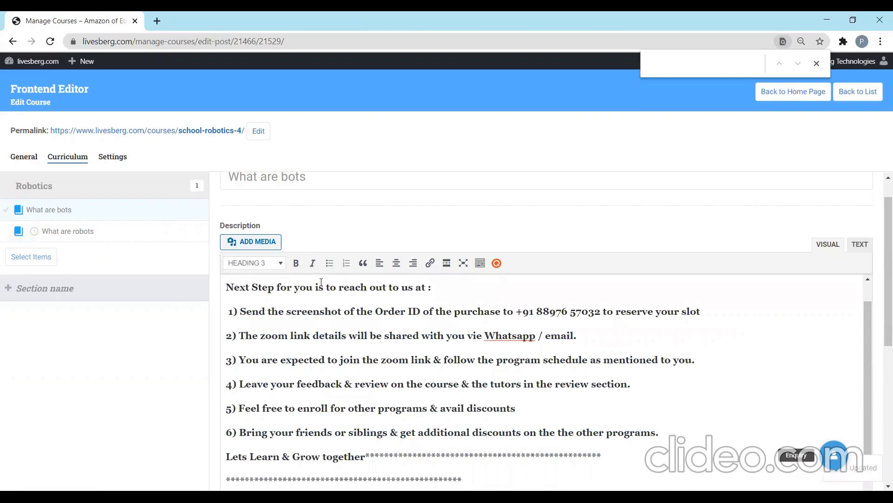
{"action": "left_click", "coordinate": [296, 263]}
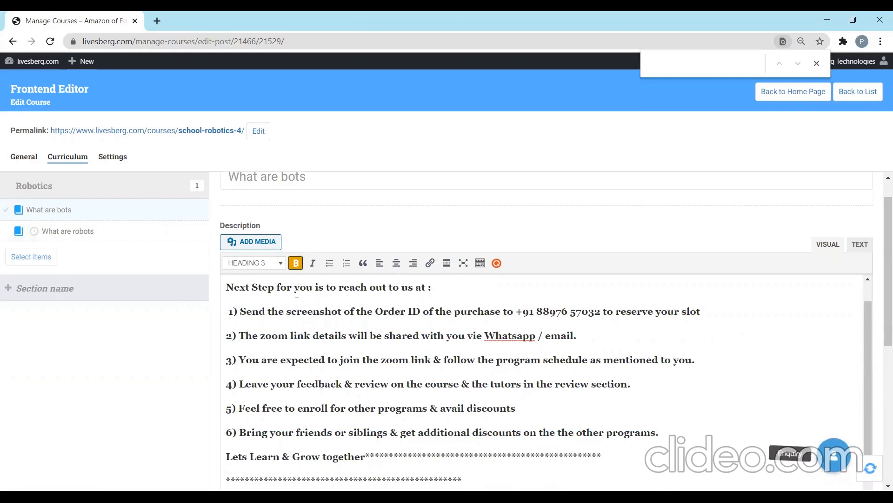
{"action": "left_click_drag", "start_coordinate": [297, 311], "coordinate": [414, 359]}
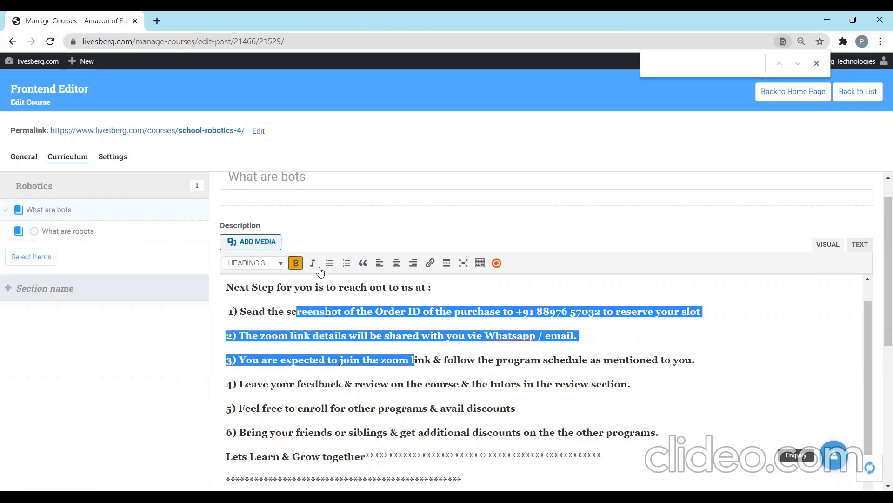
{"action": "left_click", "coordinate": [313, 335]}
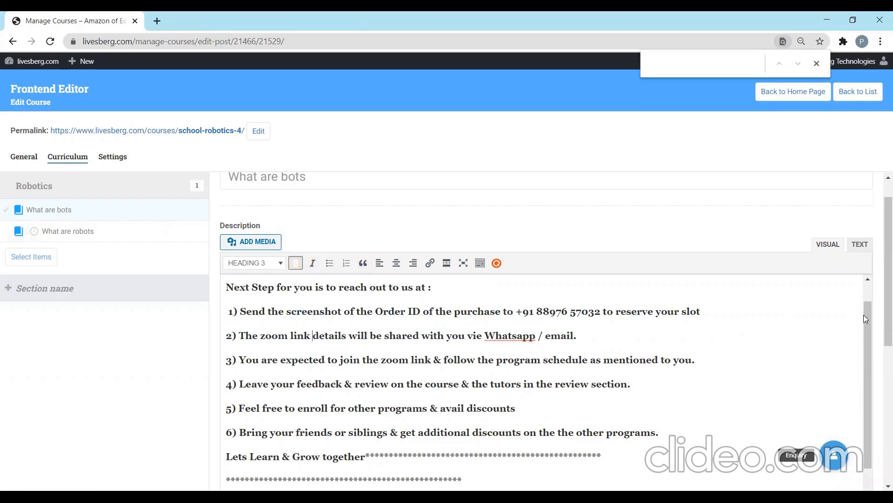
Set the "What are bots" lesson duration to 1 and choose its time unit
{"action": "scroll", "coordinate": [866, 314], "scroll_direction": "down", "scroll_amount": 1}
{"action": "left_click_drag", "start_coordinate": [886, 336], "coordinate": [885, 477]}
{"action": "left_click_drag", "start_coordinate": [405, 262], "coordinate": [346, 264]}
{"action": "type", "text": "1"}
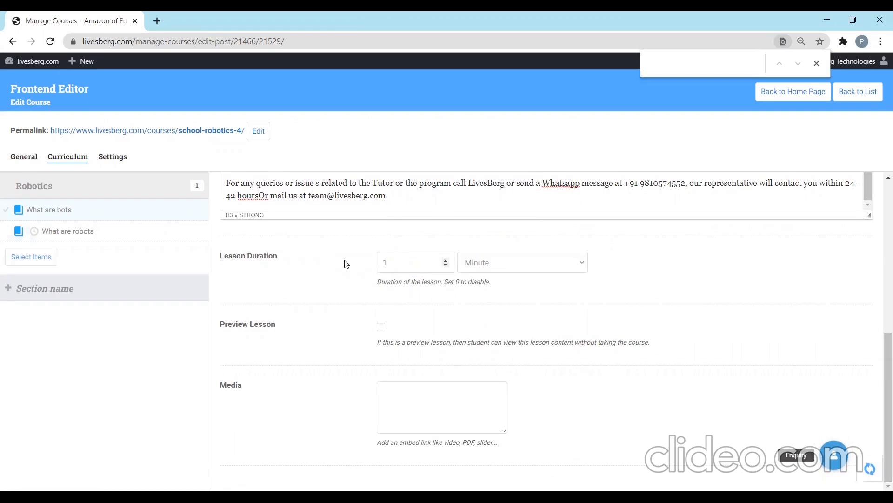
{"action": "left_click", "coordinate": [467, 267]}
{"action": "left_click", "coordinate": [491, 286]}
Add the "What are robots" lesson to the Robotics section, followed by a quiz named "Robotquiz"
{"action": "key", "text": "Return"}
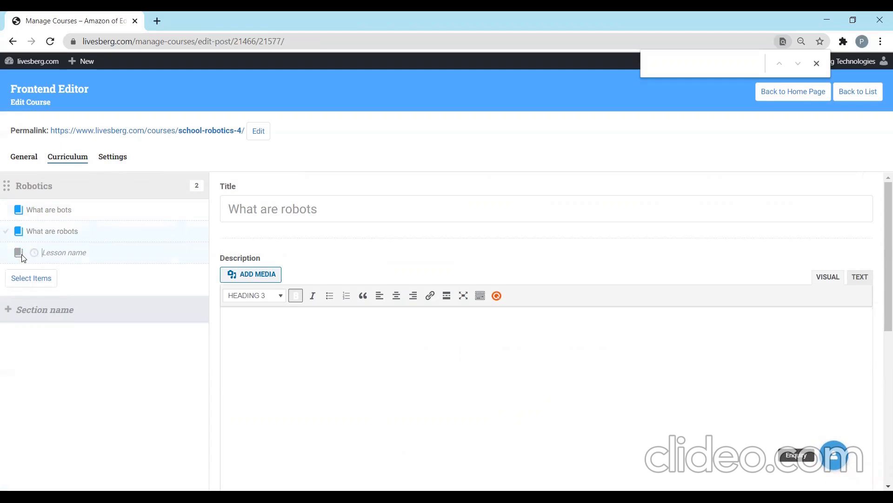
{"action": "left_click", "coordinate": [35, 251]}
{"action": "type", "text": "Robot Quiz"}
{"action": "key", "text": "Return"}
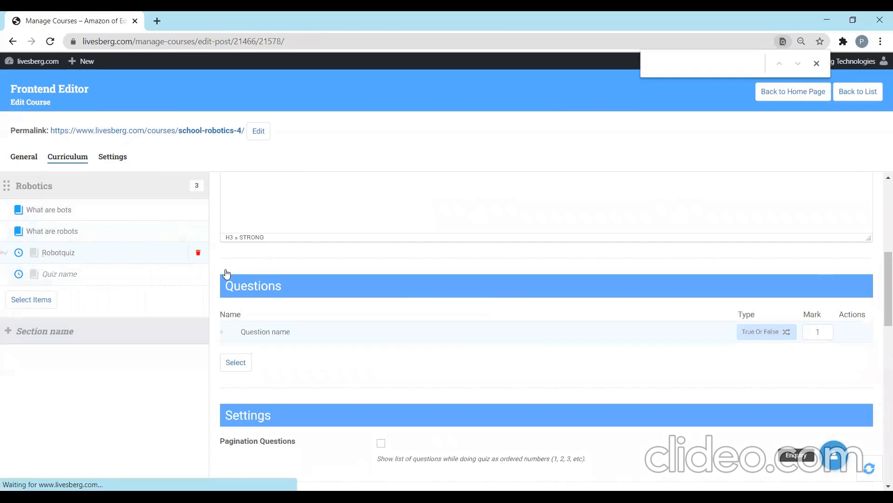
Open the media library for the Robotquiz description, view the available items and close it
{"action": "left_click", "coordinate": [311, 202]}
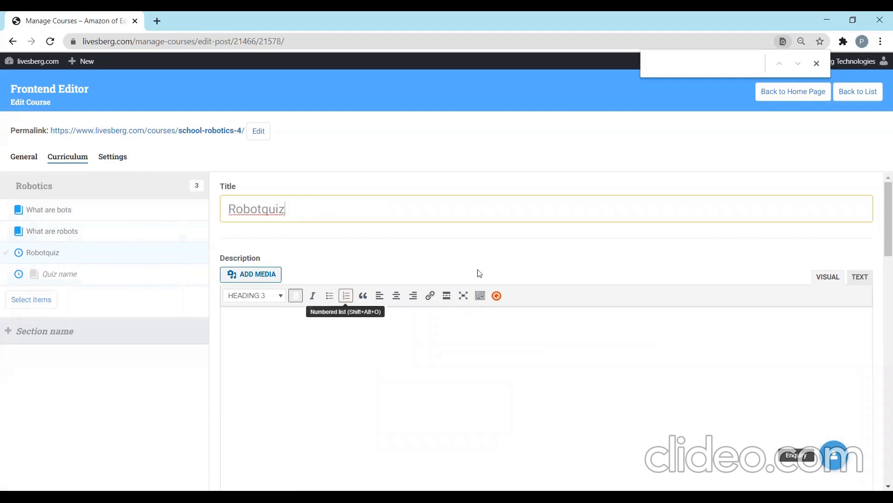
{"action": "left_click", "coordinate": [248, 275]}
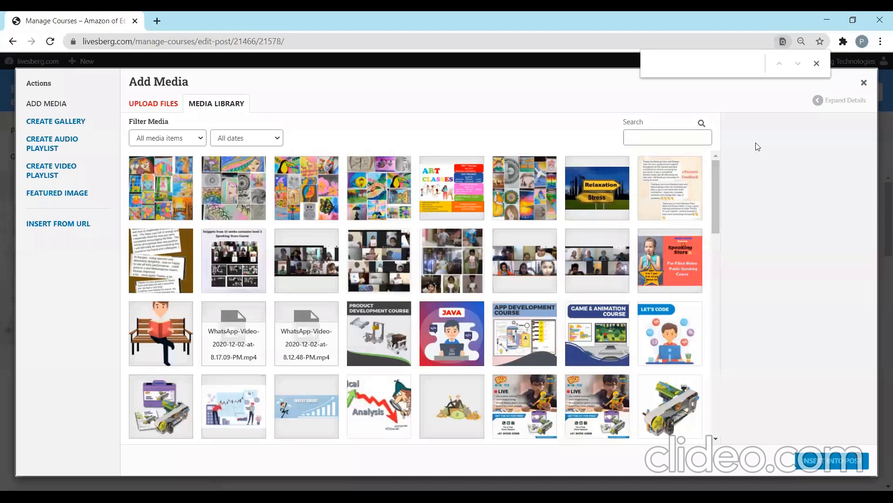
{"action": "left_click", "coordinate": [864, 82]}
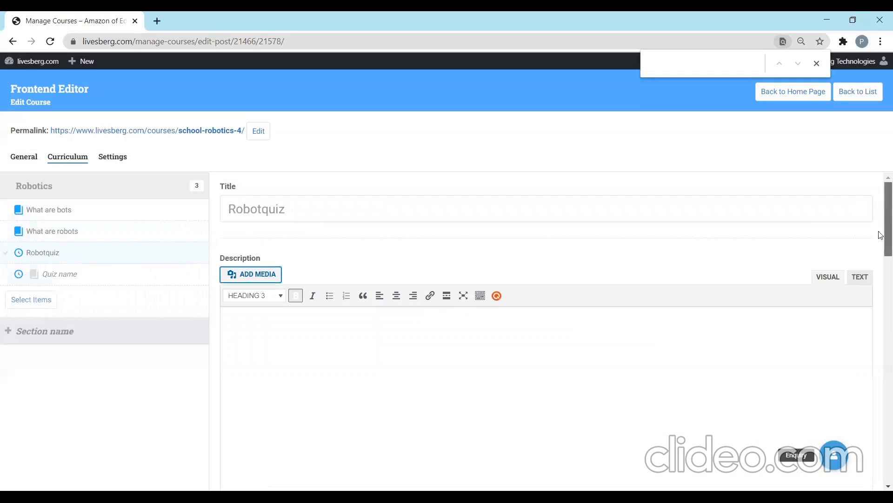
Add a True Or False question named "What are robots" to the Robotquiz questions
{"action": "left_click_drag", "start_coordinate": [882, 196], "coordinate": [881, 279]}
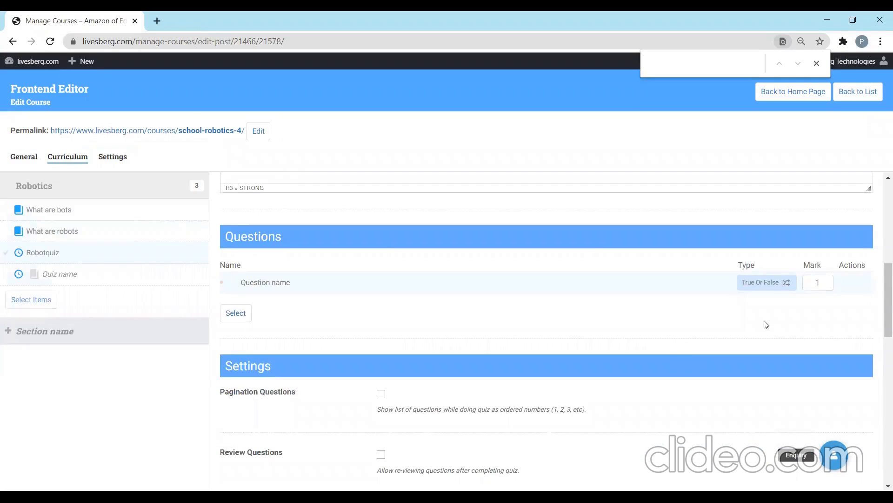
{"action": "left_click", "coordinate": [786, 283]}
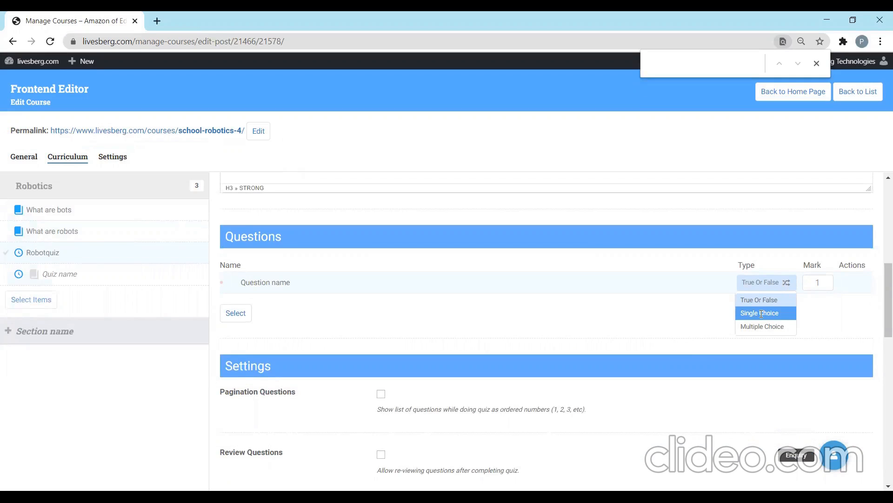
{"action": "left_click", "coordinate": [735, 300]}
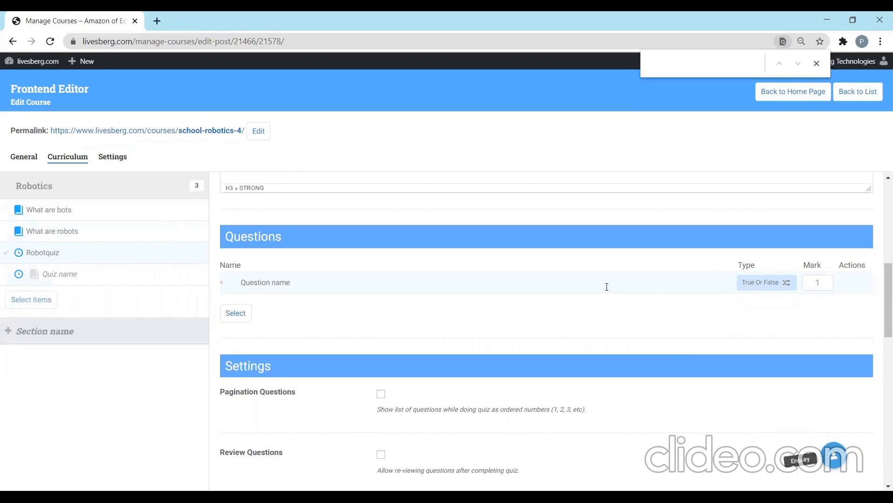
{"action": "type", "text": "What are robots"}
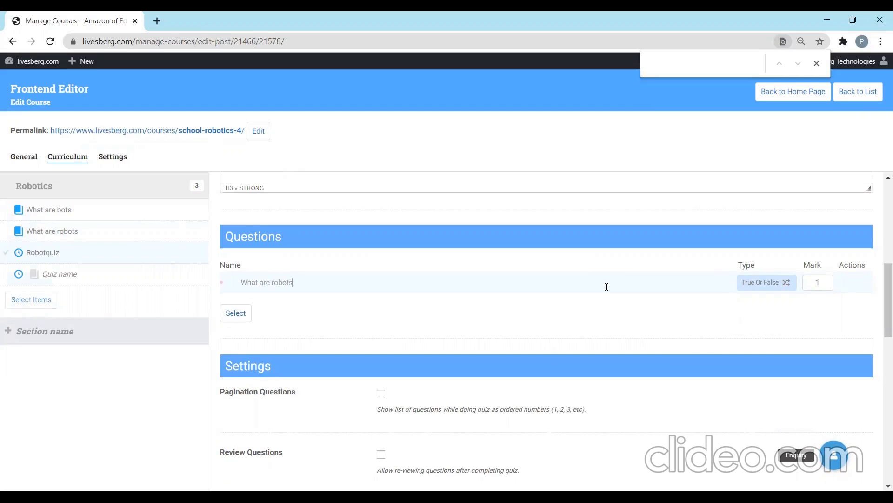
{"action": "key", "text": "Return"}
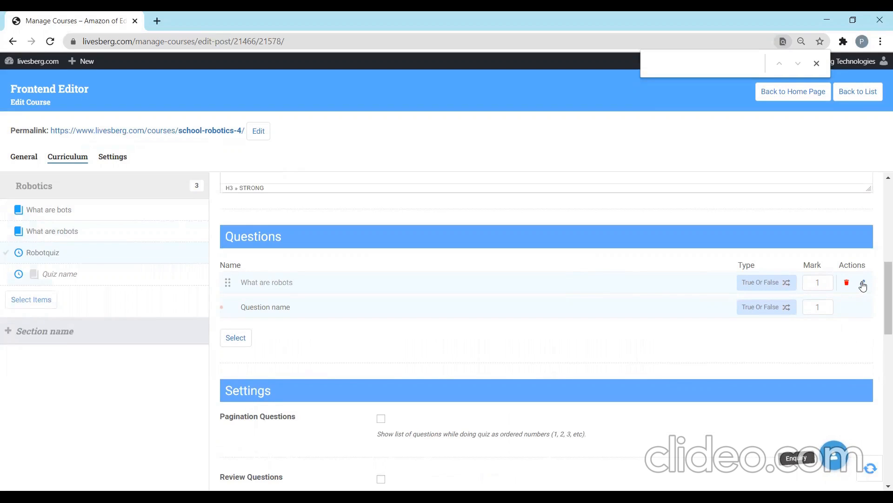
Open the Robotquiz question for editing, retitle it "What are robots?" and enter "Machines" as the first answer
{"action": "left_click_drag", "start_coordinate": [864, 285], "coordinate": [865, 301]}
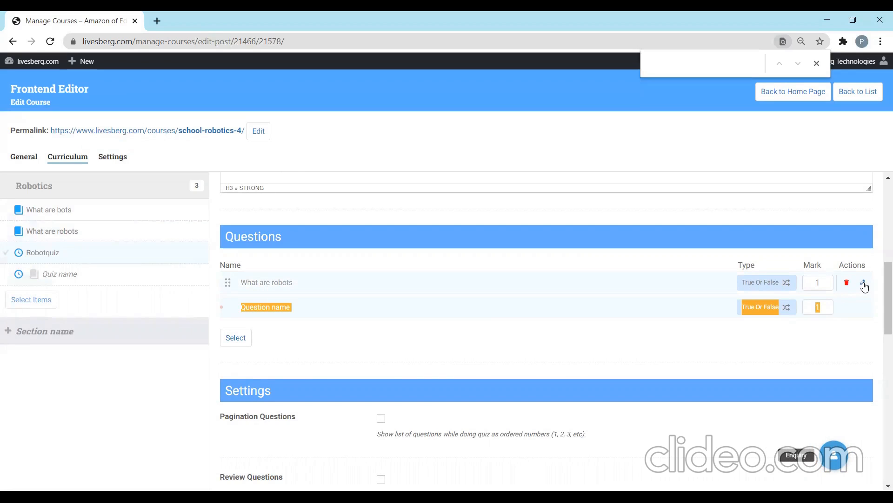
{"action": "left_click", "coordinate": [864, 283]}
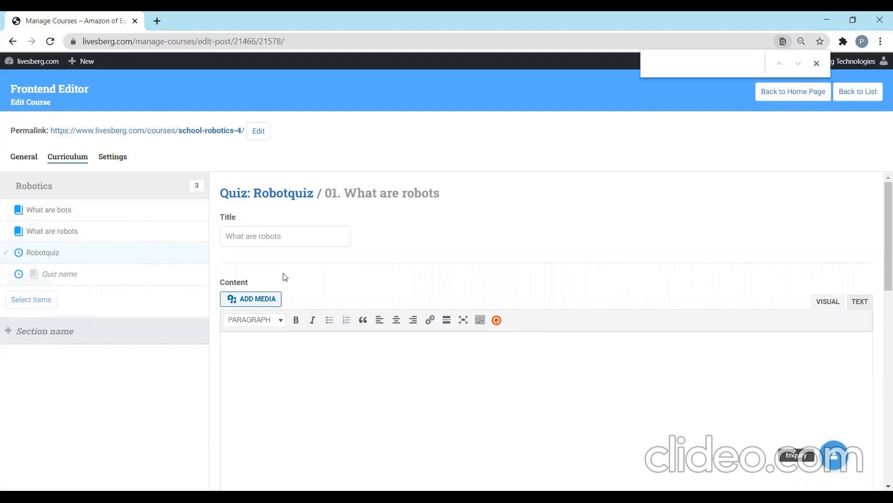
{"action": "left_click", "coordinate": [288, 229]}
{"action": "left_click_drag", "start_coordinate": [880, 201], "coordinate": [880, 353]}
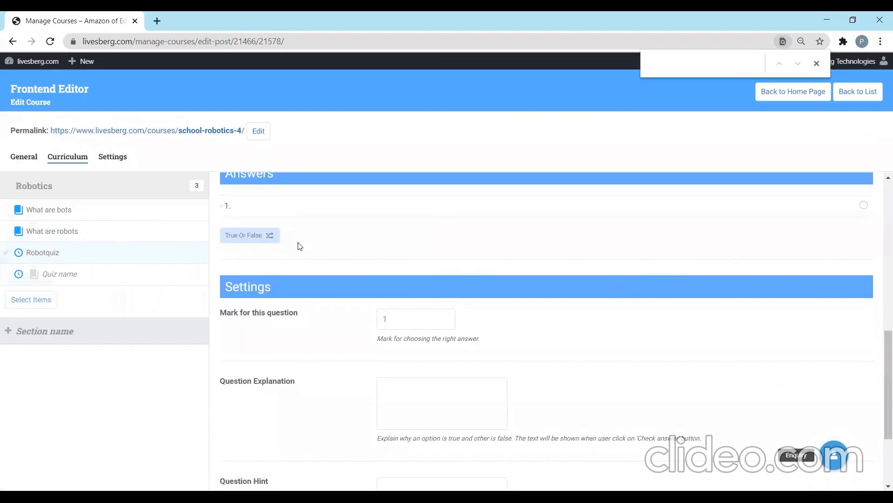
{"action": "left_click", "coordinate": [277, 200]}
{"action": "type", "text": "MachinesArtificail"}
Change the "What are robots?" question's type to Single Choice and confirm the change
{"action": "left_click", "coordinate": [250, 235]}
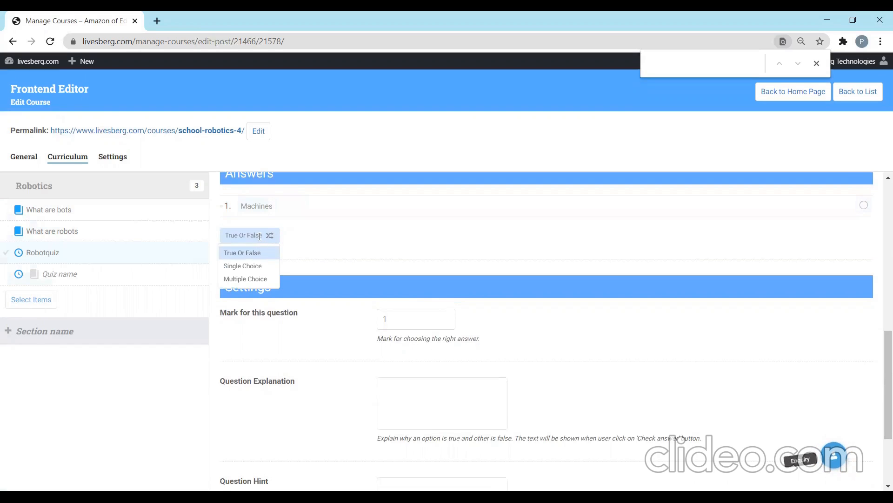
{"action": "left_click", "coordinate": [245, 265]}
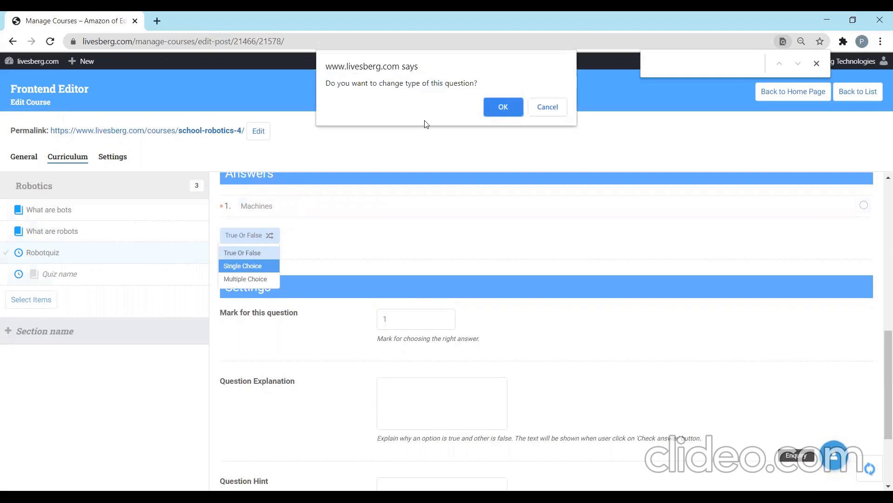
{"action": "left_click", "coordinate": [493, 109]}
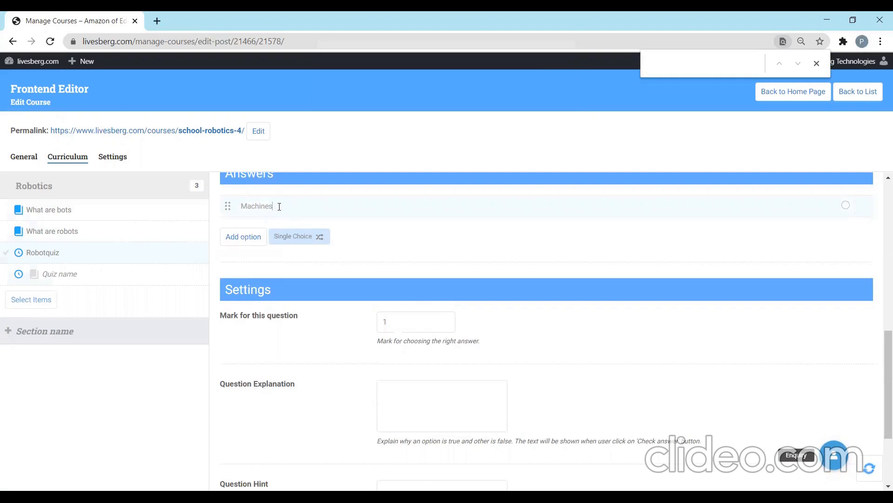
Add "Artificial Machines" and "I dont know" as the second and third answers and return to the quiz
{"action": "key", "text": "Return"}
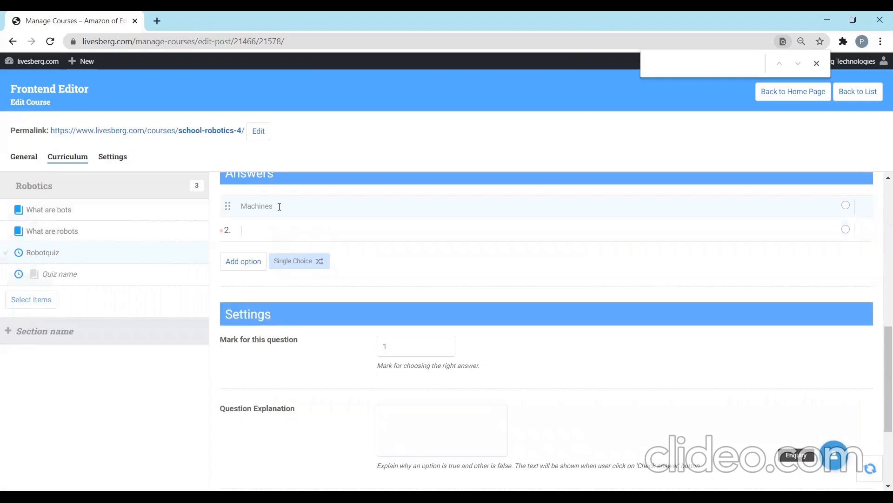
{"action": "type", "text": "Artificial Machines"}
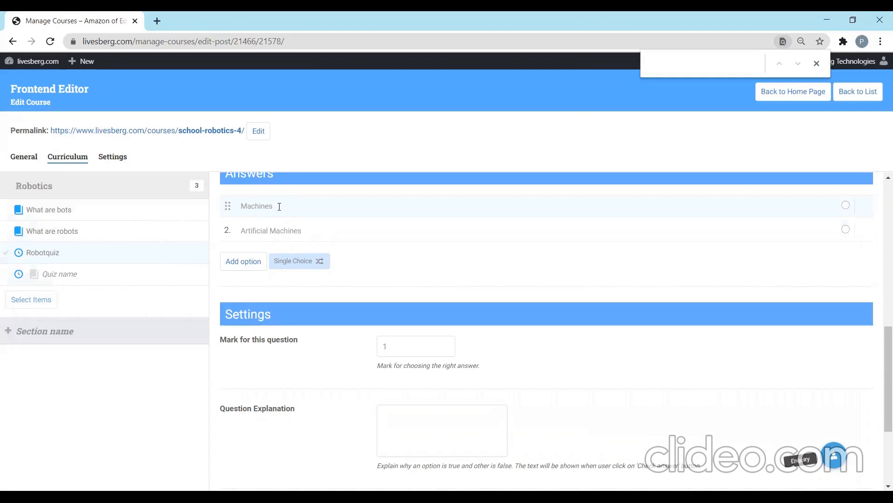
{"action": "key", "text": "Return"}
{"action": "type", "text": "I dont know"}
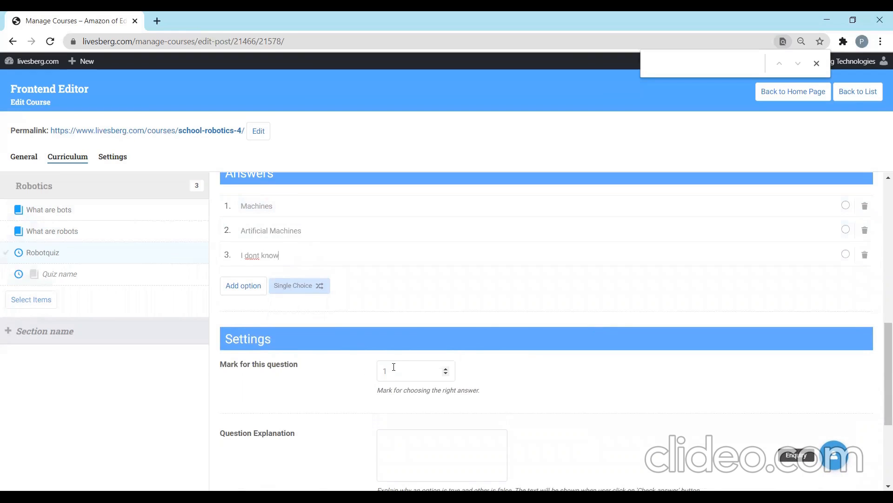
{"action": "left_click_drag", "start_coordinate": [886, 379], "coordinate": [881, 417]}
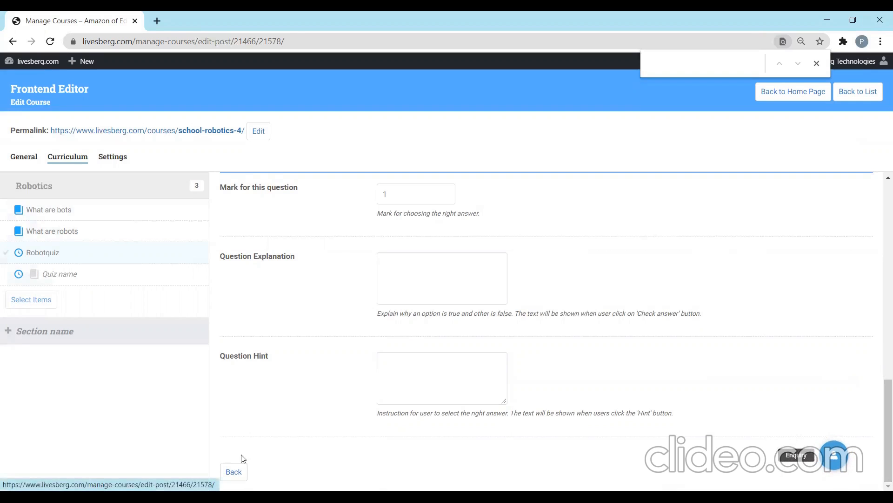
{"action": "left_click", "coordinate": [240, 473]}
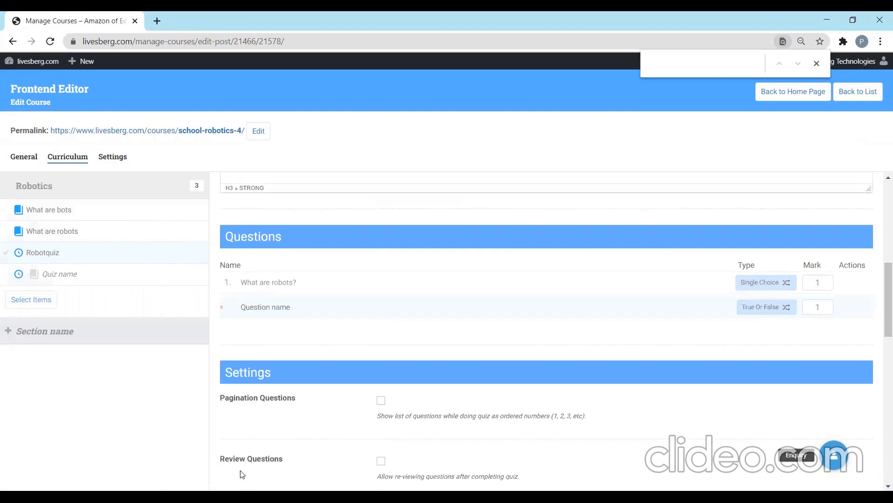
View the available question types for the "What are robots?" question in the Robotquiz list
{"action": "left_click", "coordinate": [286, 308]}
{"action": "left_click", "coordinate": [769, 307]}
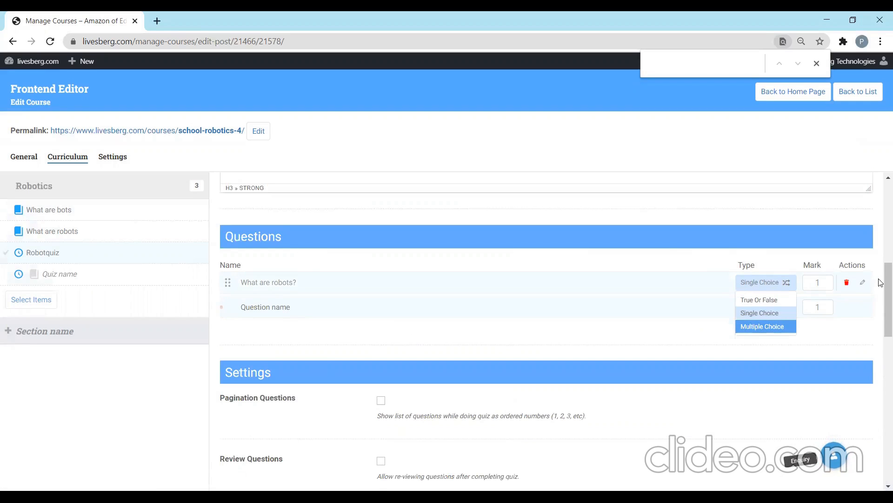
{"action": "left_click", "coordinate": [766, 300]}
Set the Robotquiz duration to 10 minutes and look through the remaining quiz settings
{"action": "scroll", "coordinate": [881, 330], "scroll_direction": "down", "scroll_amount": 4}
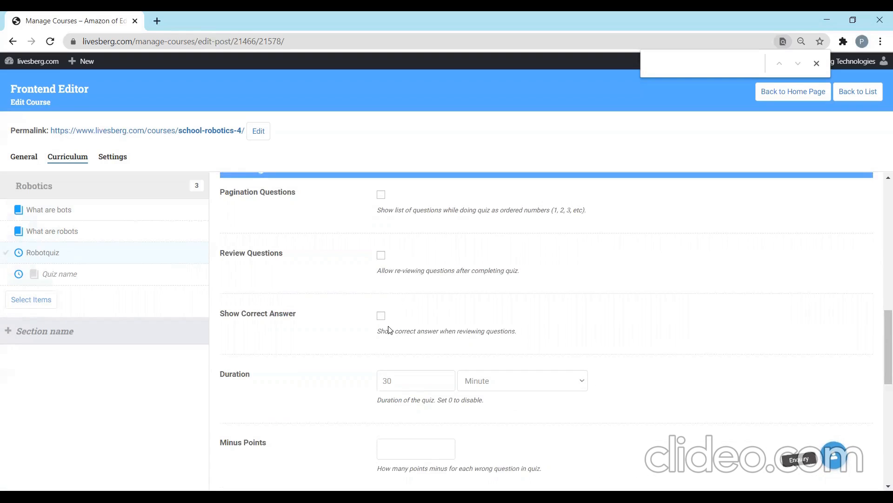
{"action": "left_click_drag", "start_coordinate": [403, 378], "coordinate": [344, 390]}
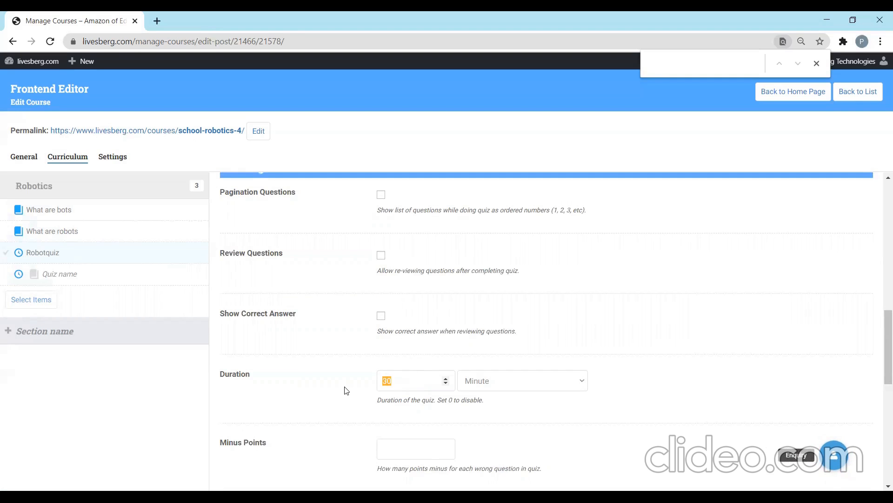
{"action": "type", "text": "10"}
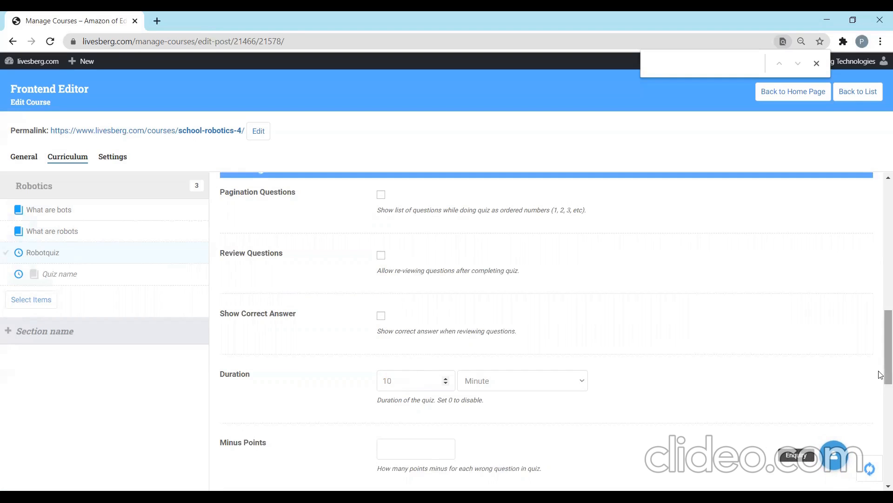
{"action": "left_click_drag", "start_coordinate": [883, 361], "coordinate": [880, 410]}
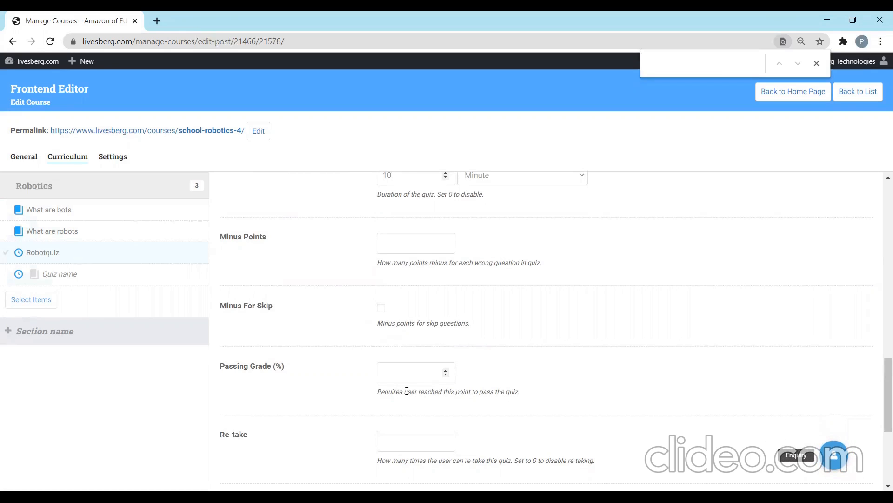
{"action": "left_click_drag", "start_coordinate": [881, 366], "coordinate": [881, 452]}
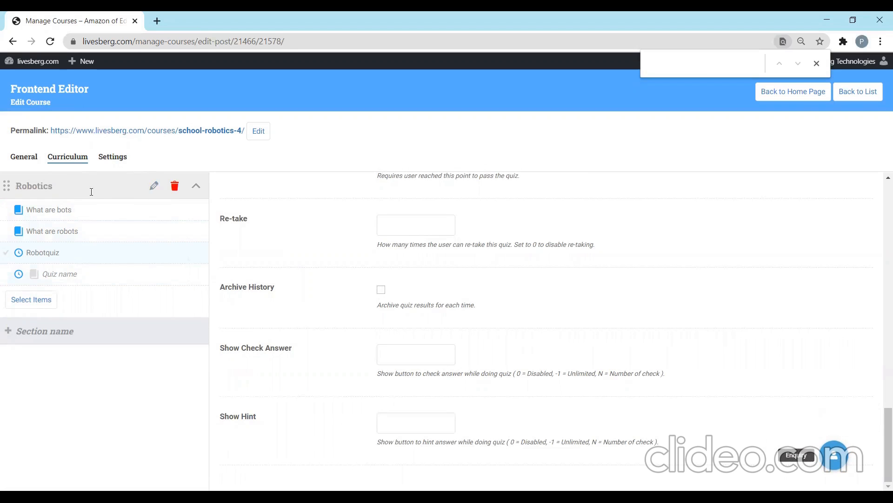
Rename the Robotics section as "Robotics sljaldjaflsdj;" and save it
{"action": "left_click", "coordinate": [154, 185]}
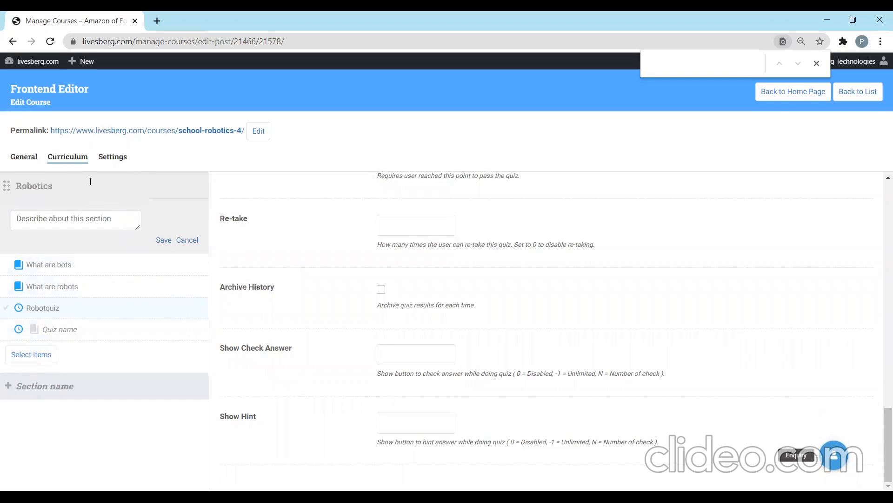
{"action": "type", "text": "sljaldjafsdj;"}
{"action": "left_click", "coordinate": [164, 239]}
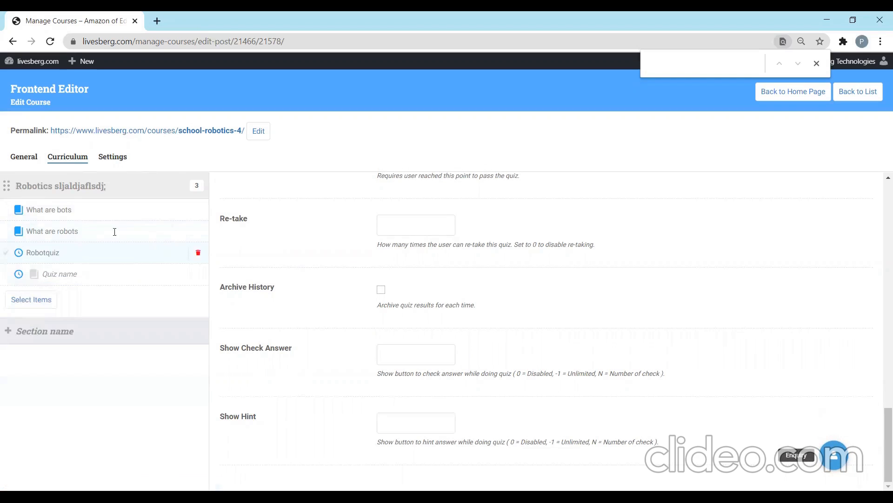
Review the "What are bots" lesson, the "What are robots" lesson and Robotquiz in turn
{"action": "left_click", "coordinate": [84, 211]}
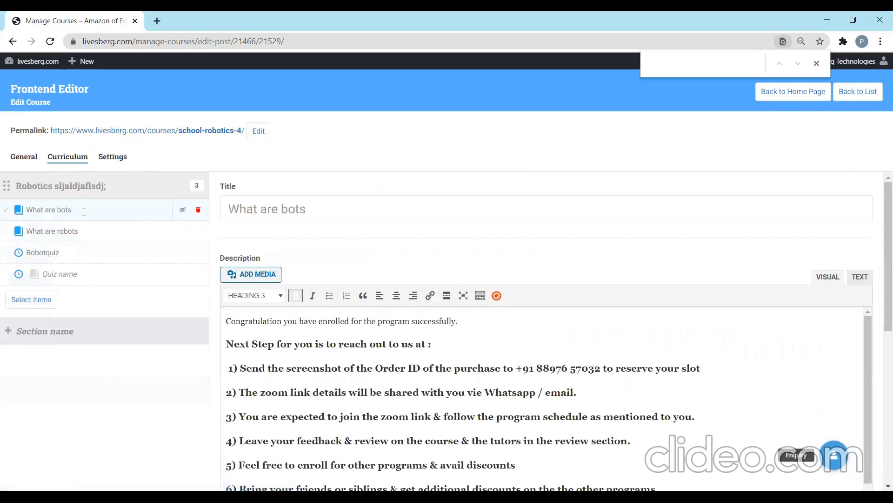
{"action": "left_click", "coordinate": [83, 231]}
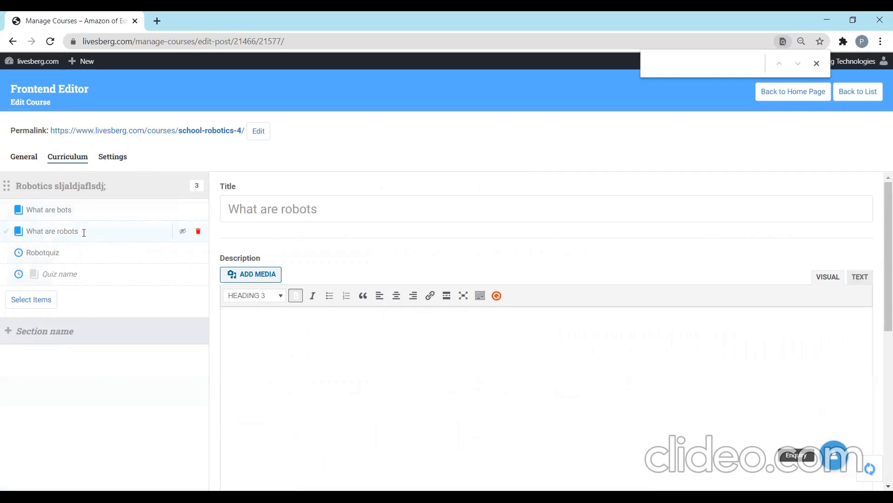
{"action": "left_click", "coordinate": [92, 252]}
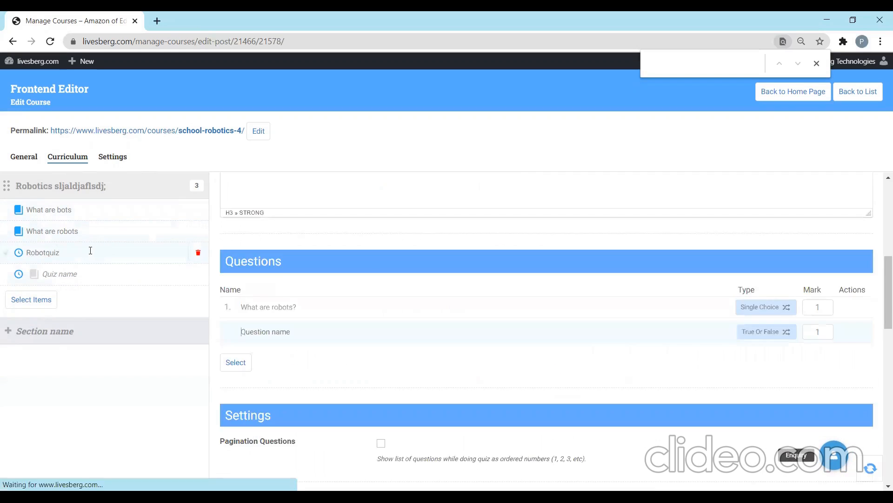
Set the course duration to 8 weeks in the general course settings
{"action": "left_click", "coordinate": [113, 156]}
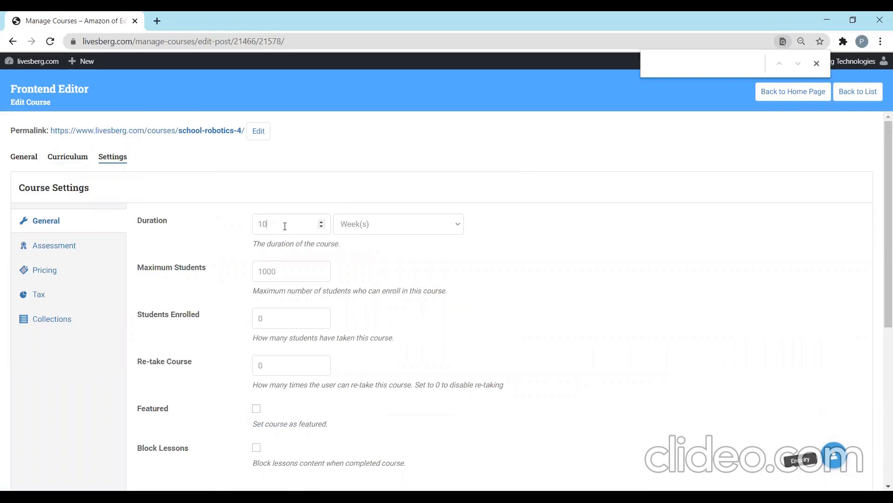
{"action": "left_click_drag", "start_coordinate": [285, 226], "coordinate": [249, 219]}
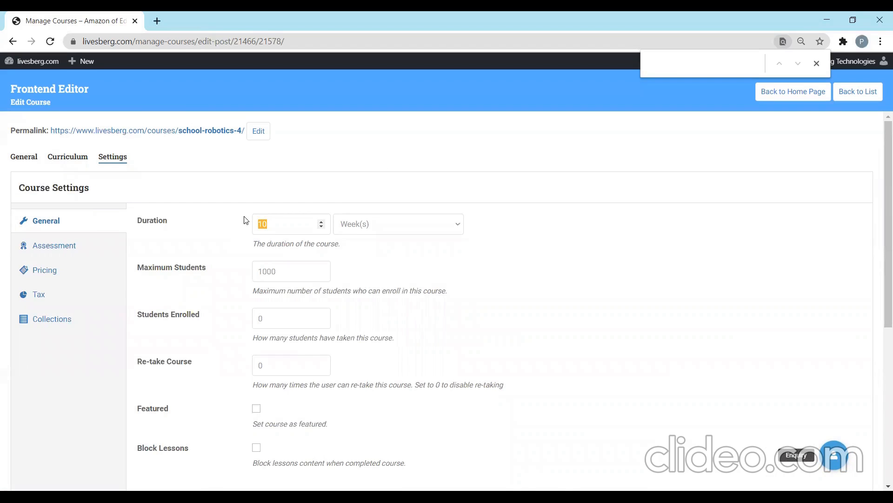
{"action": "type", "text": "8"}
{"action": "left_click", "coordinate": [426, 225]}
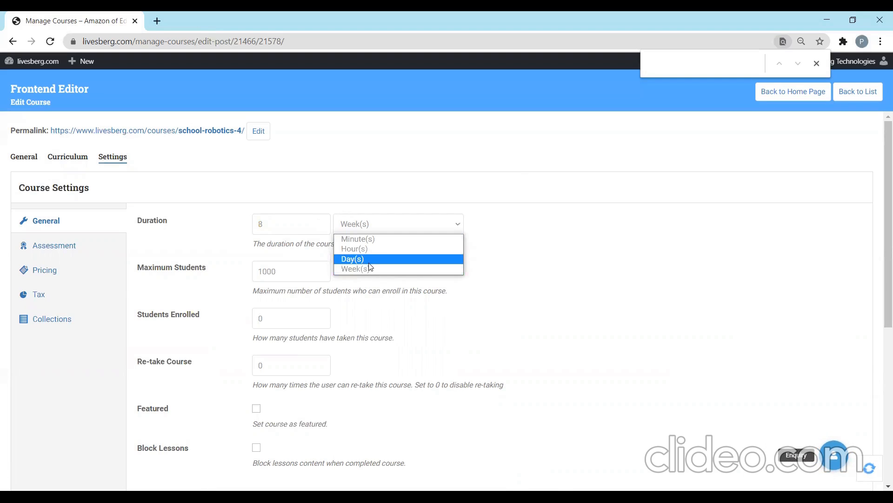
Set the maximum number of students who can enroll in the course to 100000
{"action": "left_click_drag", "start_coordinate": [281, 271], "coordinate": [231, 270]}
{"action": "type", "text": "1"}
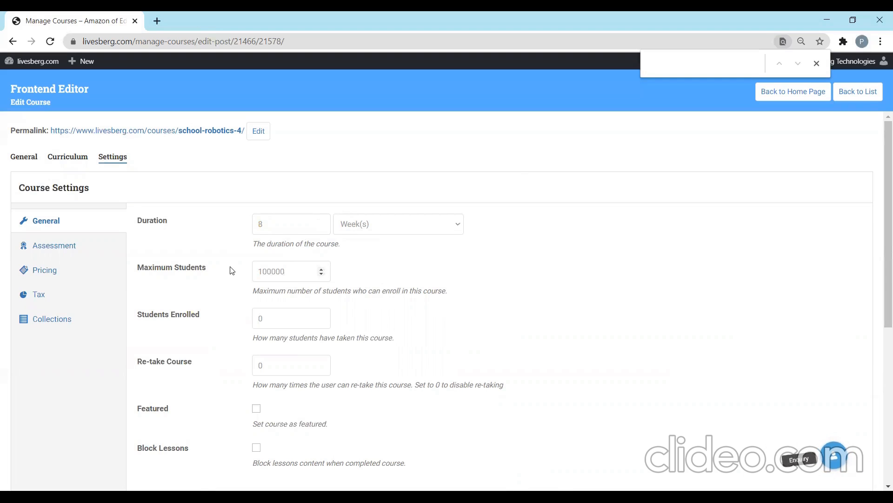
{"action": "key", "text": "BackSpace"}
{"action": "key", "text": "BackSpace"}
{"action": "key", "text": "BackSpace"}
{"action": "key", "text": "BackSpace"}
{"action": "key", "text": "BackSpace"}
{"action": "key", "text": "BackSpace"}
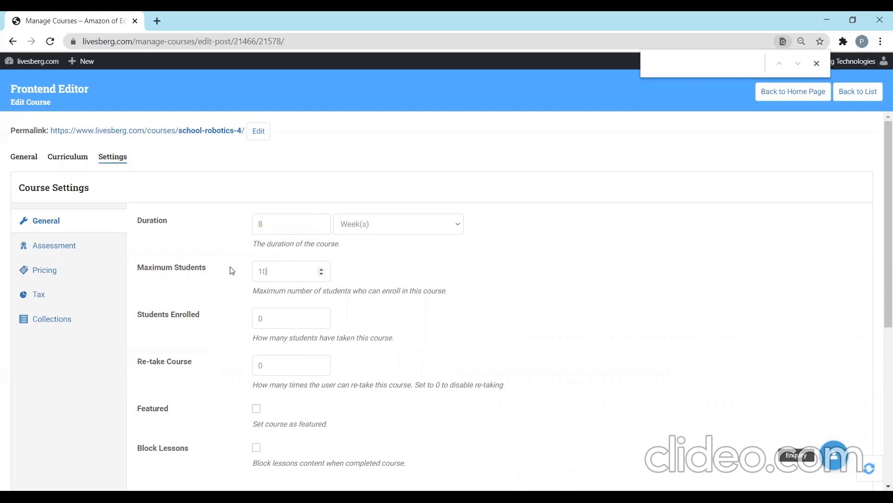
{"action": "type", "text": "100000"}
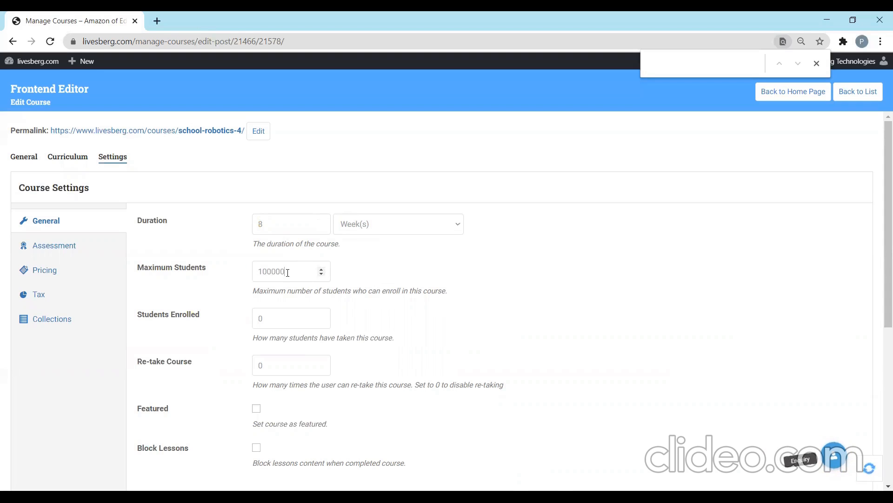
Look over the enrolment, re-take, featured and block-lessons options, and clear the Duration Info text
{"action": "double_click", "coordinate": [273, 318]}
{"action": "scroll", "coordinate": [879, 326], "scroll_direction": "down", "scroll_amount": 3}
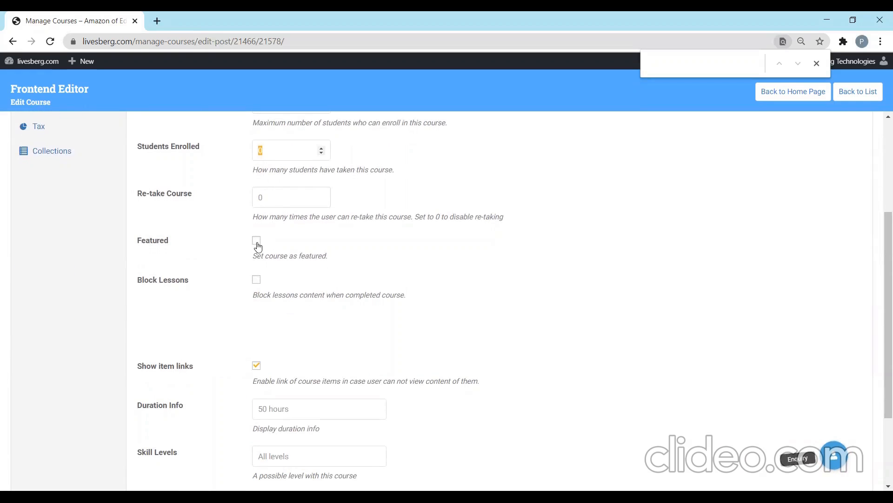
{"action": "scroll", "coordinate": [881, 355], "scroll_direction": "down", "scroll_amount": 1}
{"action": "scroll", "coordinate": [881, 355], "scroll_direction": "down", "scroll_amount": 1}
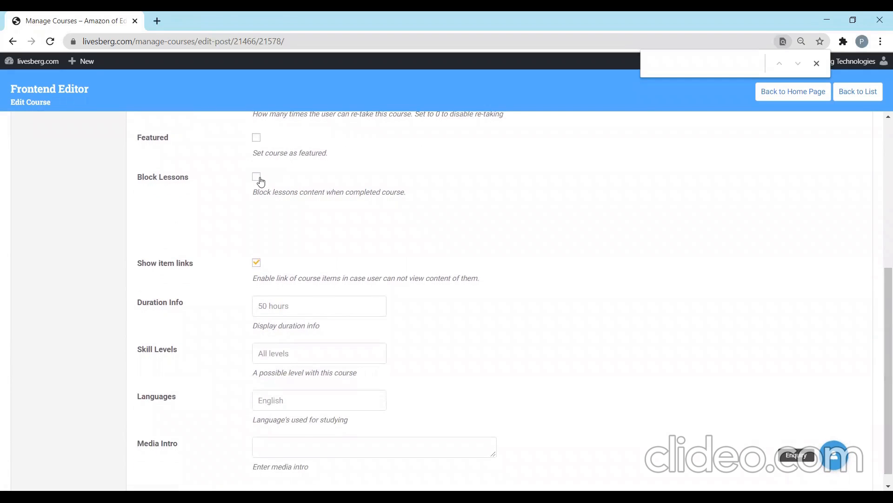
{"action": "left_click_drag", "start_coordinate": [295, 298], "coordinate": [229, 301]}
{"action": "key", "text": "BackSpace"}
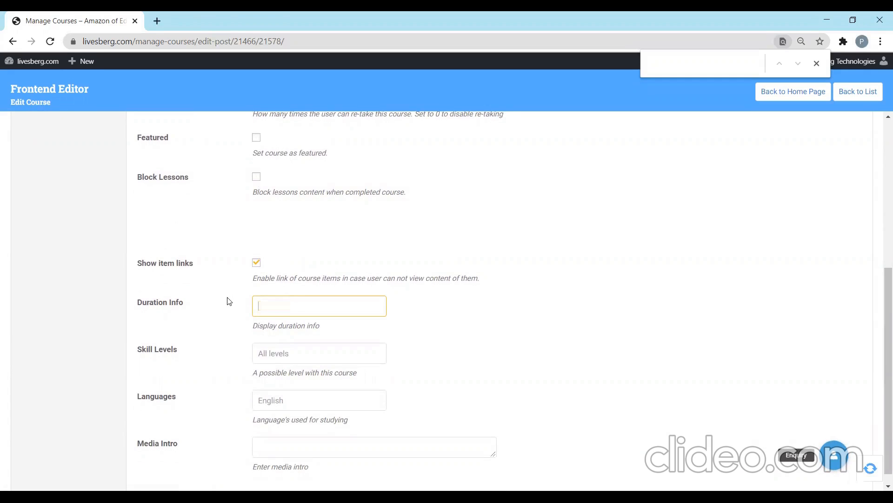
Replace the course's Skill Levels text with "expert"
{"action": "left_click", "coordinate": [318, 361]}
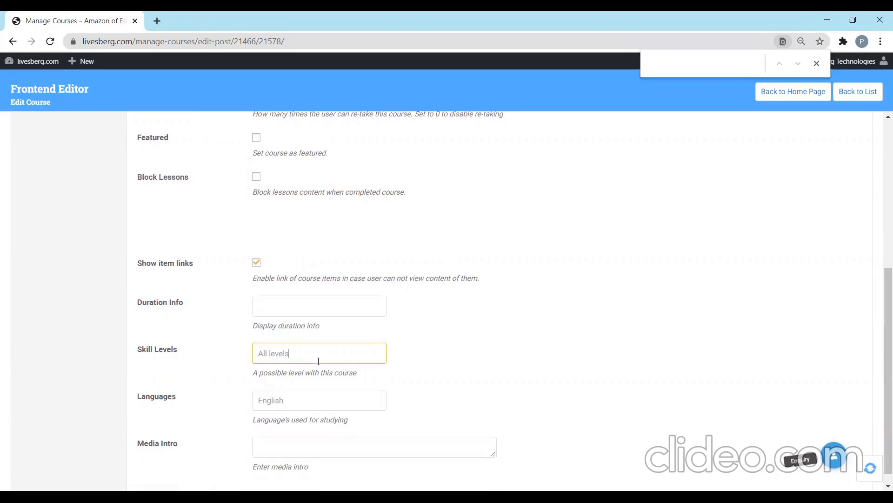
{"action": "key", "text": "BackSpace"}
{"action": "key", "text": "BackSpace"}
{"action": "key", "text": "BackSpace"}
{"action": "key", "text": "BackSpace"}
{"action": "key", "text": "BackSpace"}
{"action": "key", "text": "BackSpace"}
{"action": "key", "text": "BackSpace"}
{"action": "key", "text": "BackSpace"}
{"action": "key", "text": "BackSpace"}
{"action": "key", "text": "BackSpace"}
{"action": "type", "text": "expert"}
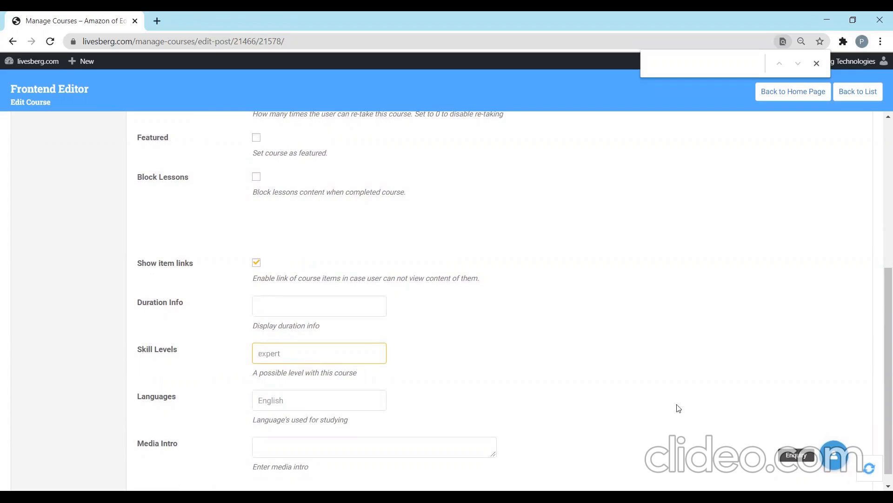
Examine the course's assessment, pricing and tax settings, including the passing condition, price and sale price fields
{"action": "left_click_drag", "start_coordinate": [888, 374], "coordinate": [872, 16]}
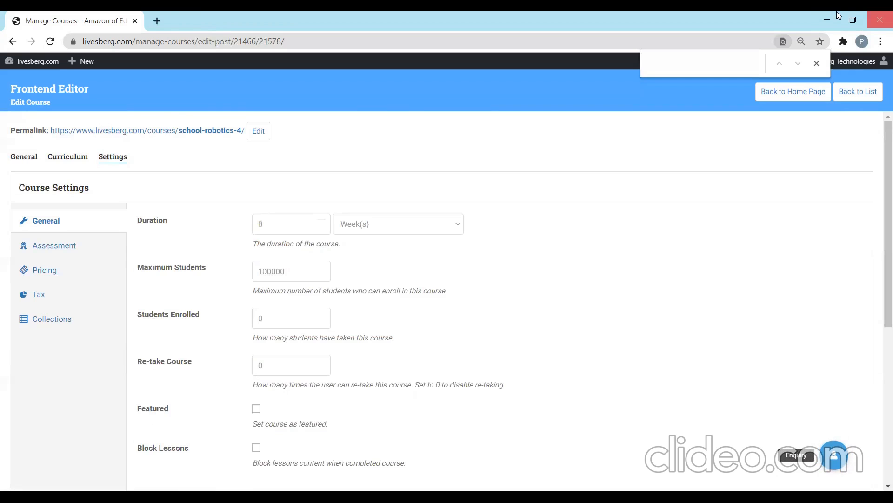
{"action": "left_click", "coordinate": [64, 244]}
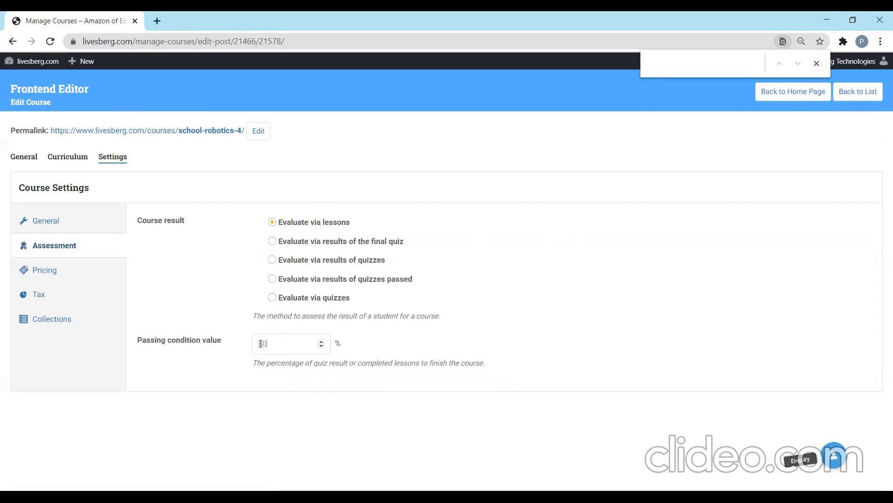
{"action": "left_click", "coordinate": [67, 271]}
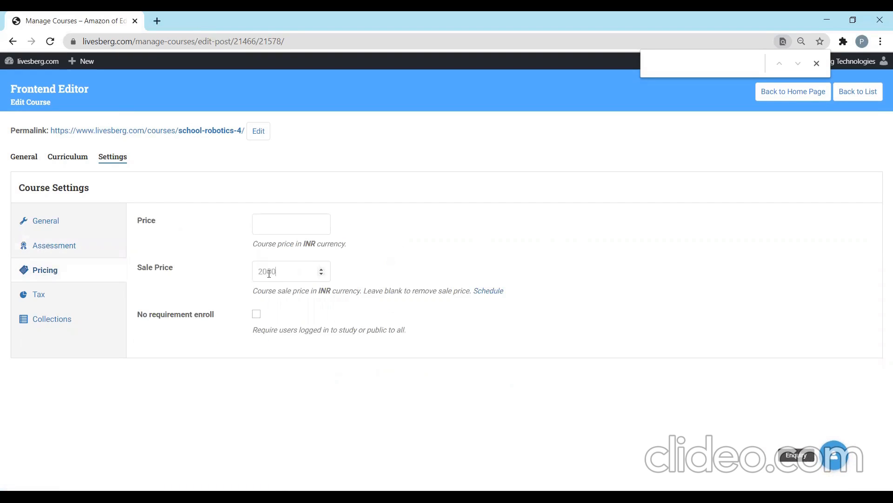
{"action": "left_click_drag", "start_coordinate": [279, 271], "coordinate": [223, 277]}
{"action": "left_click", "coordinate": [262, 229]}
{"action": "left_click", "coordinate": [44, 294]}
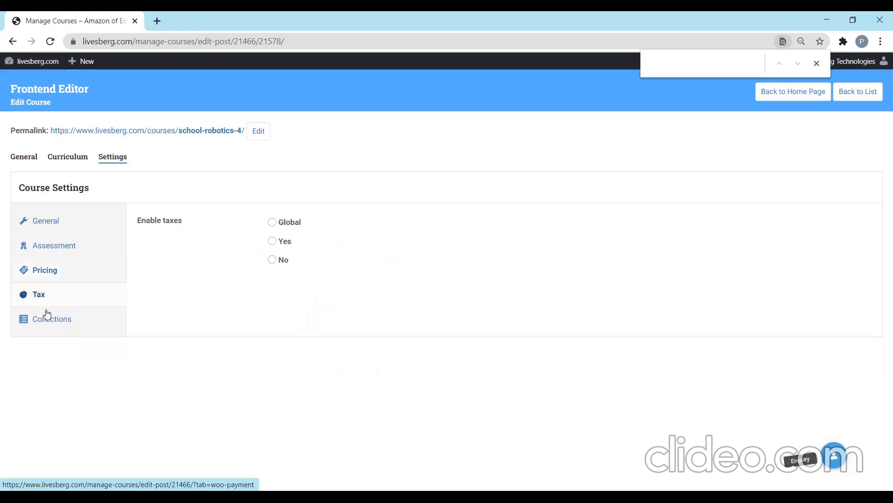
{"action": "left_click", "coordinate": [48, 319]}
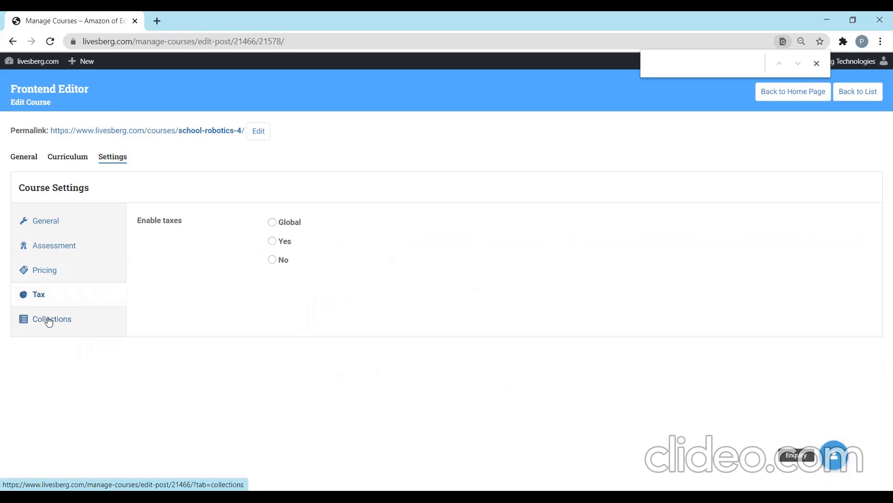
{"action": "left_click", "coordinate": [48, 298]}
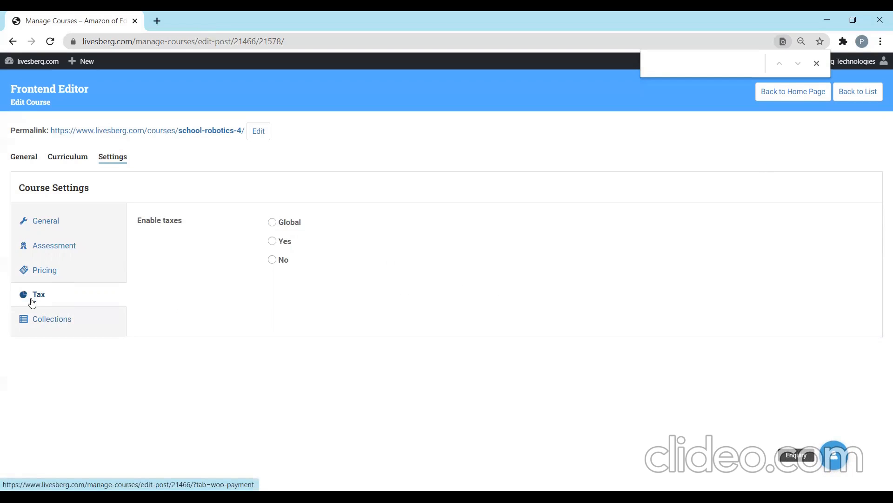
Set the course's status to Pending Review in its general details
{"action": "left_click", "coordinate": [27, 159]}
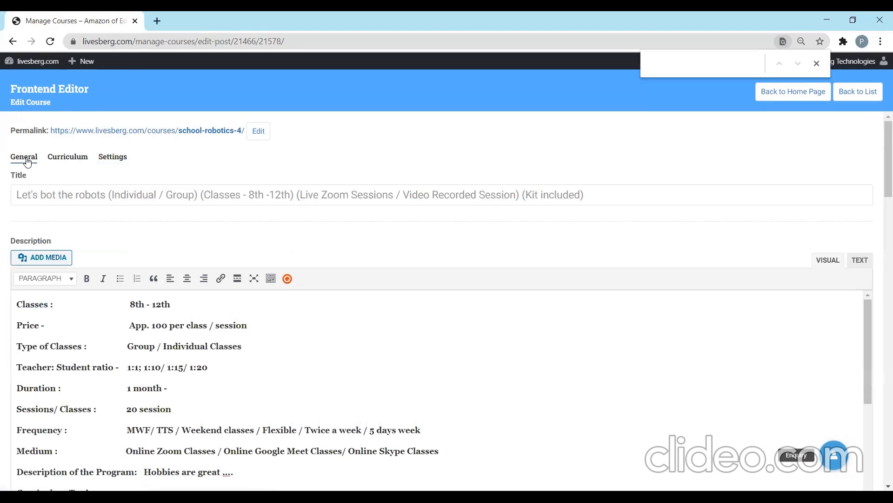
{"action": "left_click_drag", "start_coordinate": [883, 188], "coordinate": [881, 257]}
{"action": "left_click", "coordinate": [113, 167]}
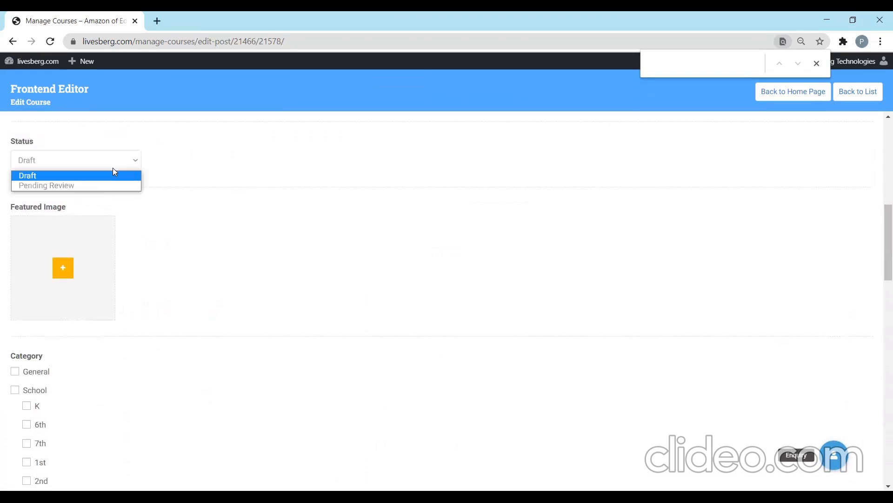
{"action": "left_click", "coordinate": [98, 186]}
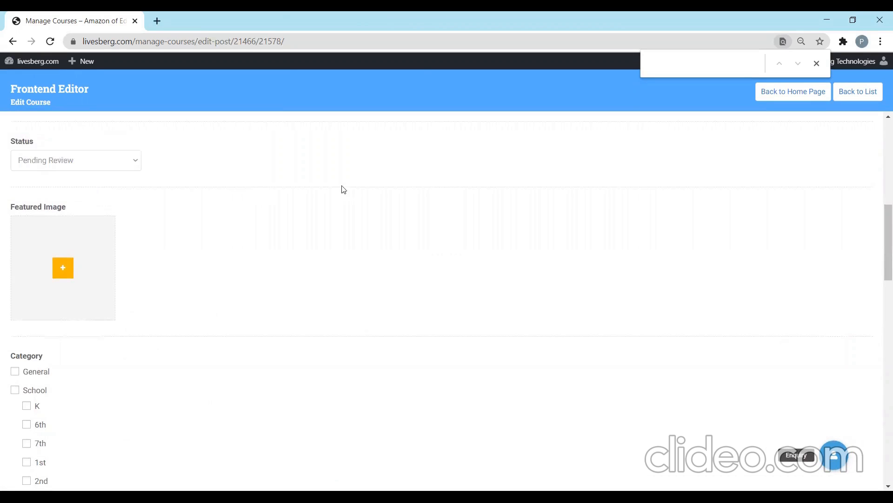
Return to the course list and check the review status and available actions of the listed courses
{"action": "left_click_drag", "start_coordinate": [881, 267], "coordinate": [887, 183]}
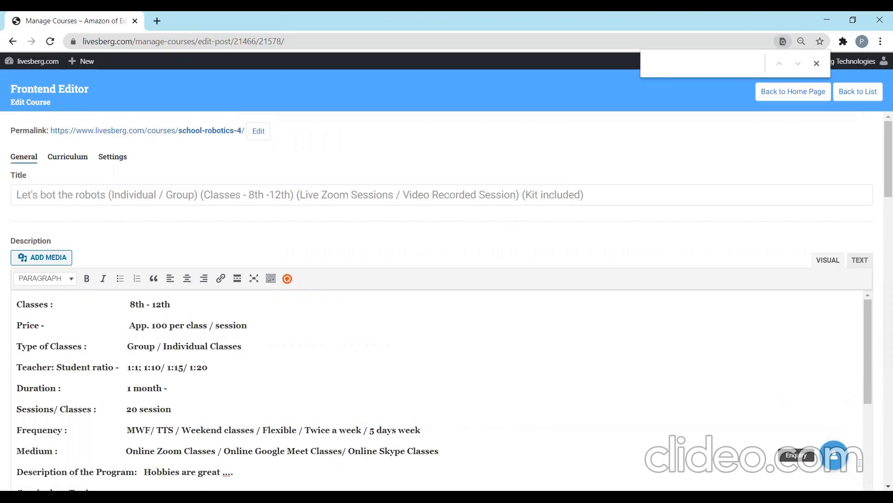
{"action": "left_click", "coordinate": [857, 92]}
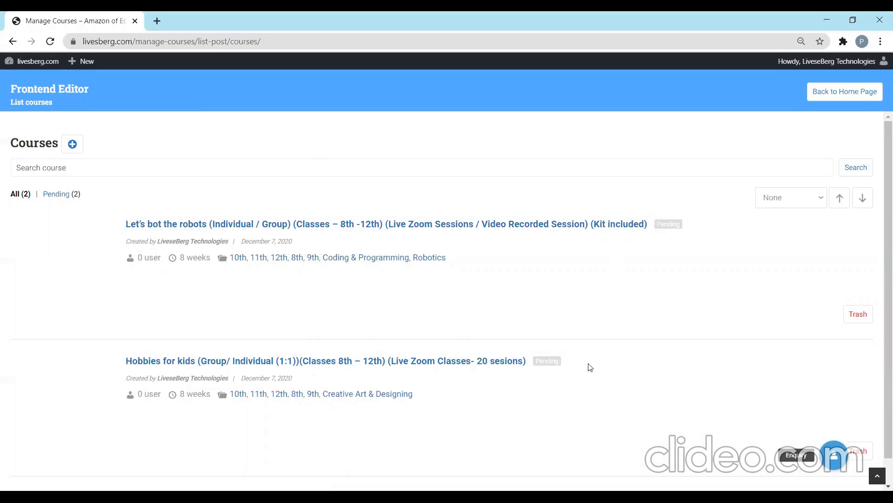
{"action": "mouse_move", "coordinate": [855, 453]}
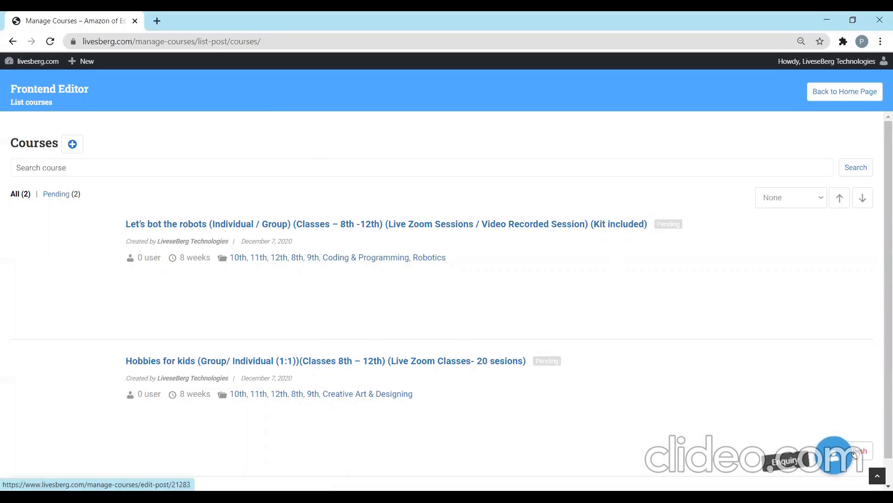
{"action": "mouse_move", "coordinate": [870, 252]}
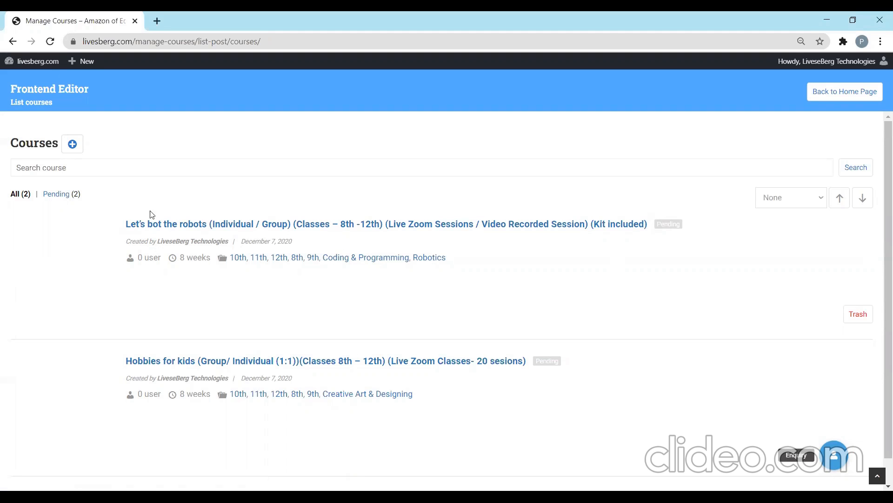
{"action": "left_click_drag", "start_coordinate": [41, 198], "coordinate": [74, 199]}
{"action": "left_click", "coordinate": [468, 274]}
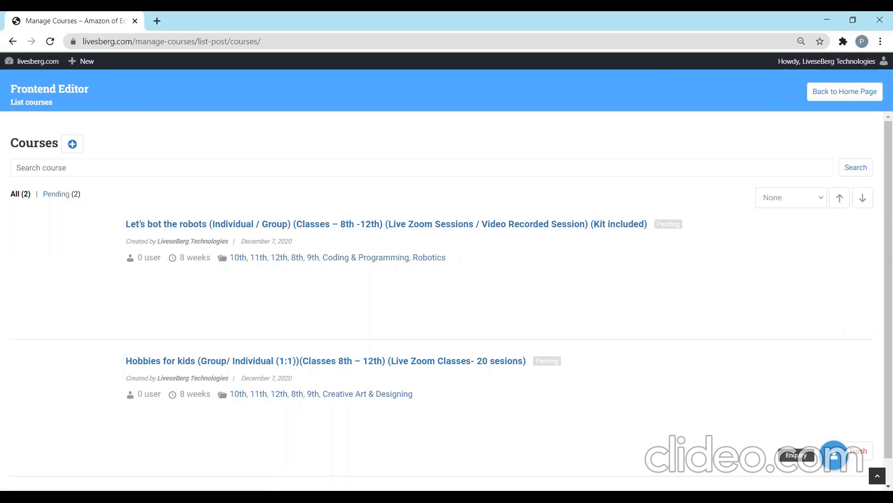